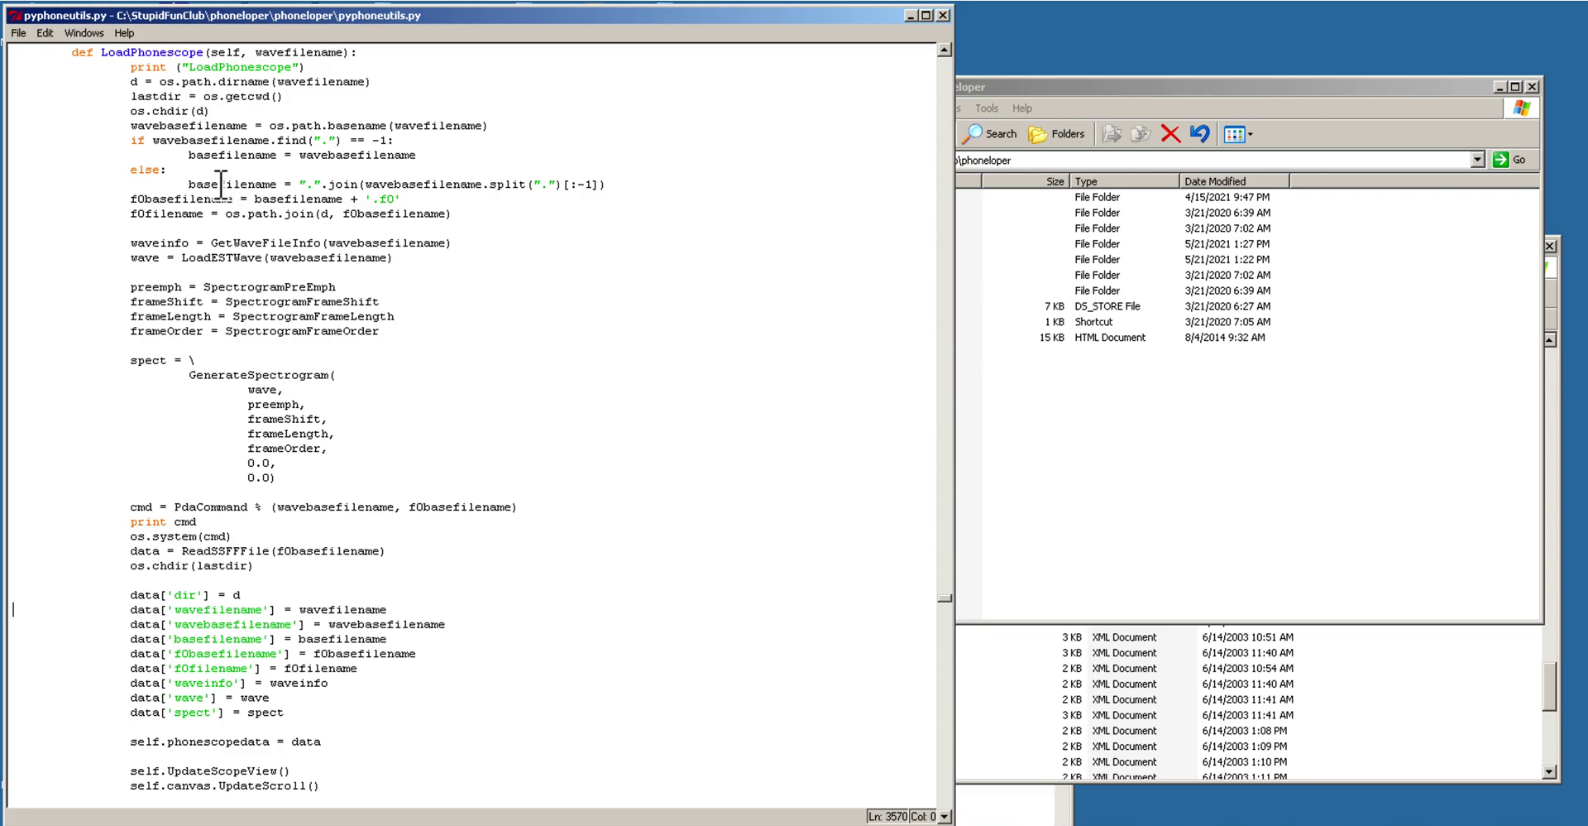
Step: Look inside the Flite folder and return to the parent phoneloper folder
click(1090, 501)
click(1092, 503)
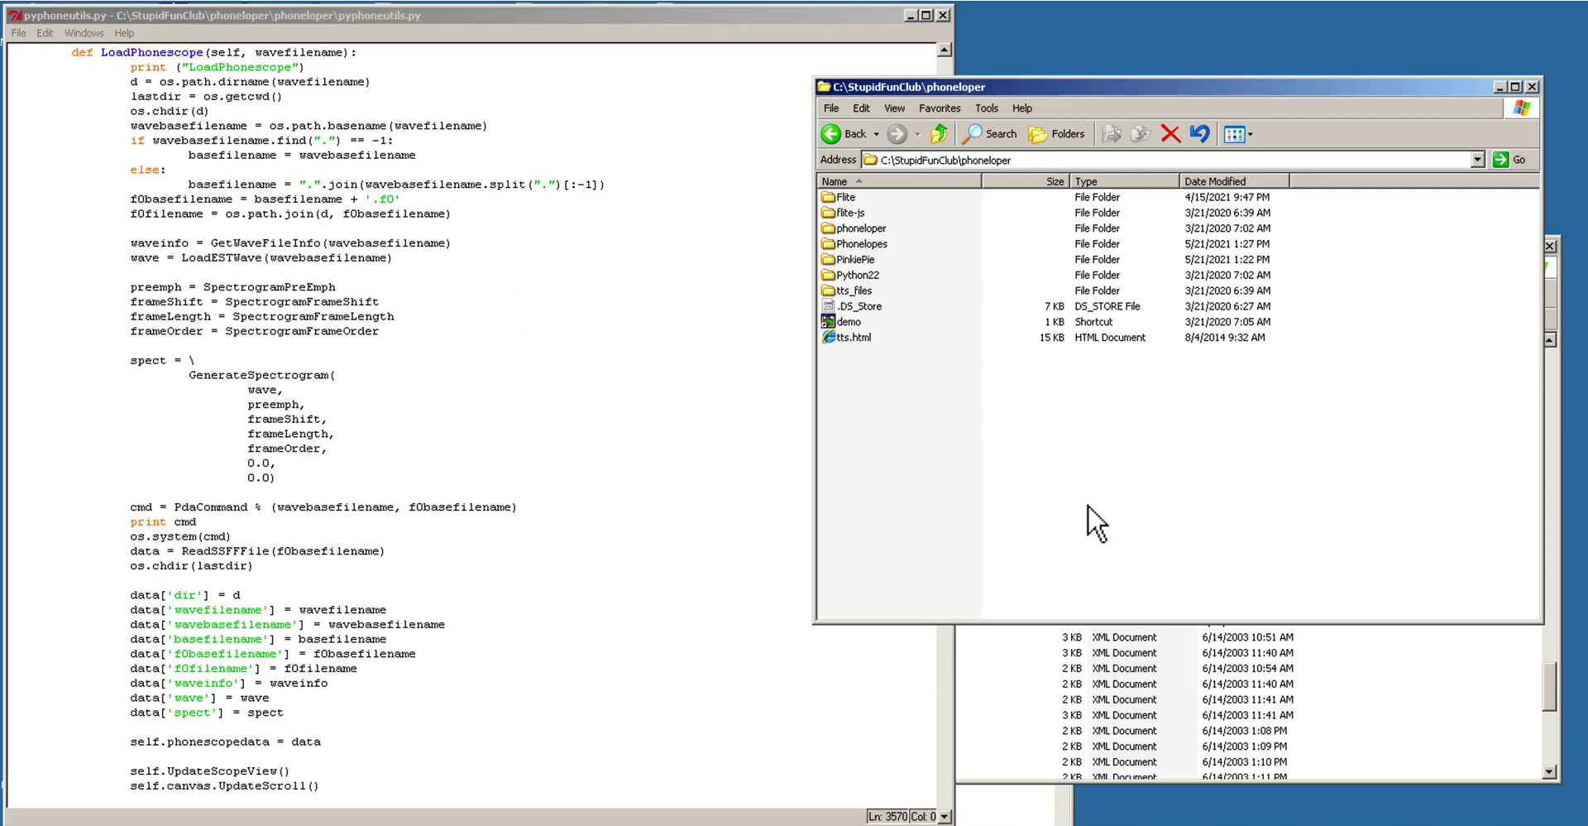
click(1034, 479)
double_click(855, 204)
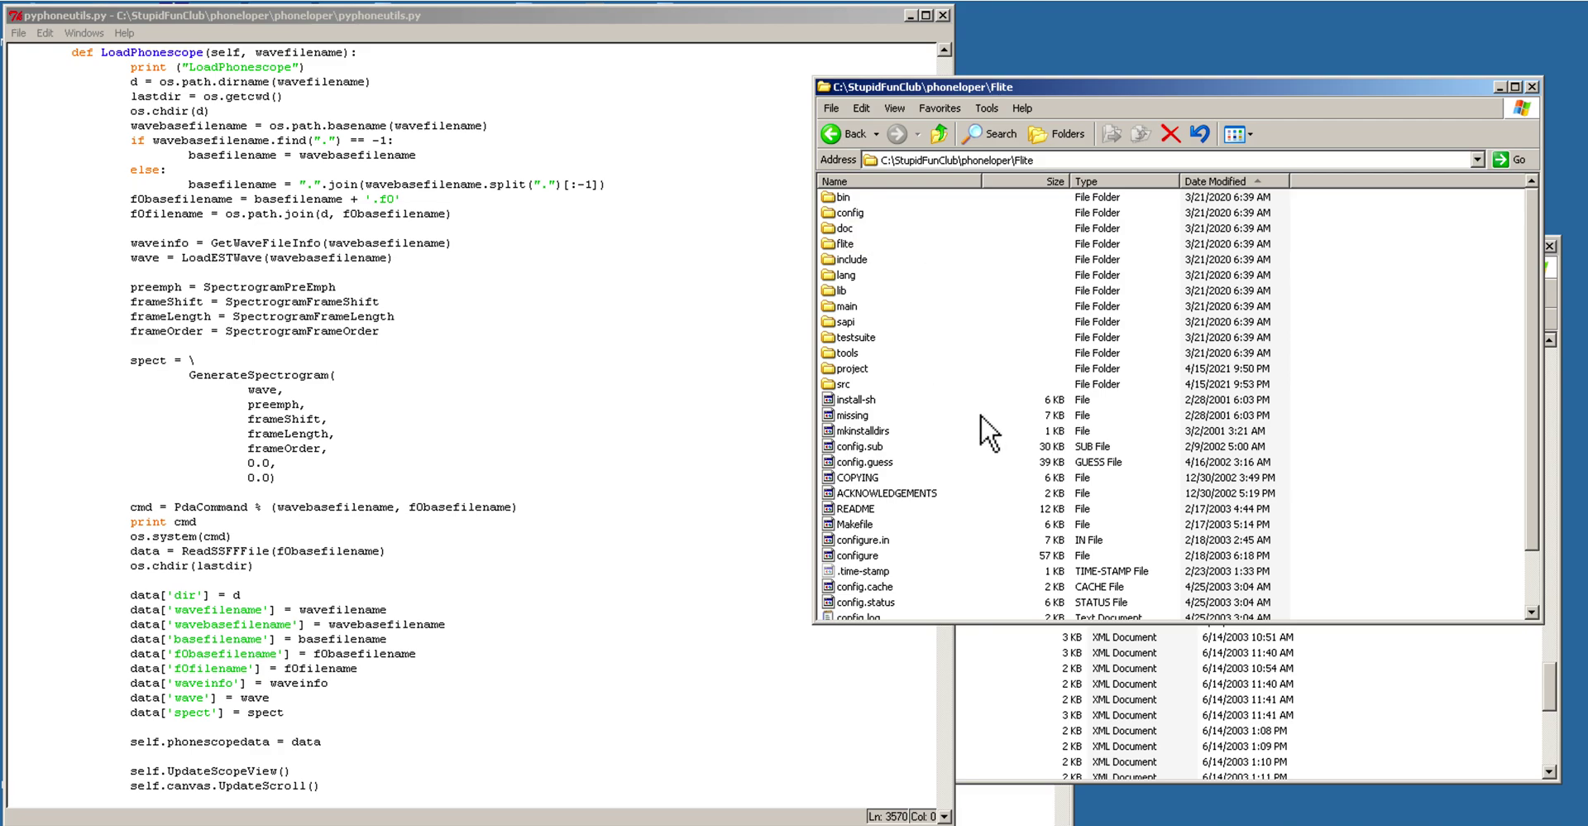
click(942, 134)
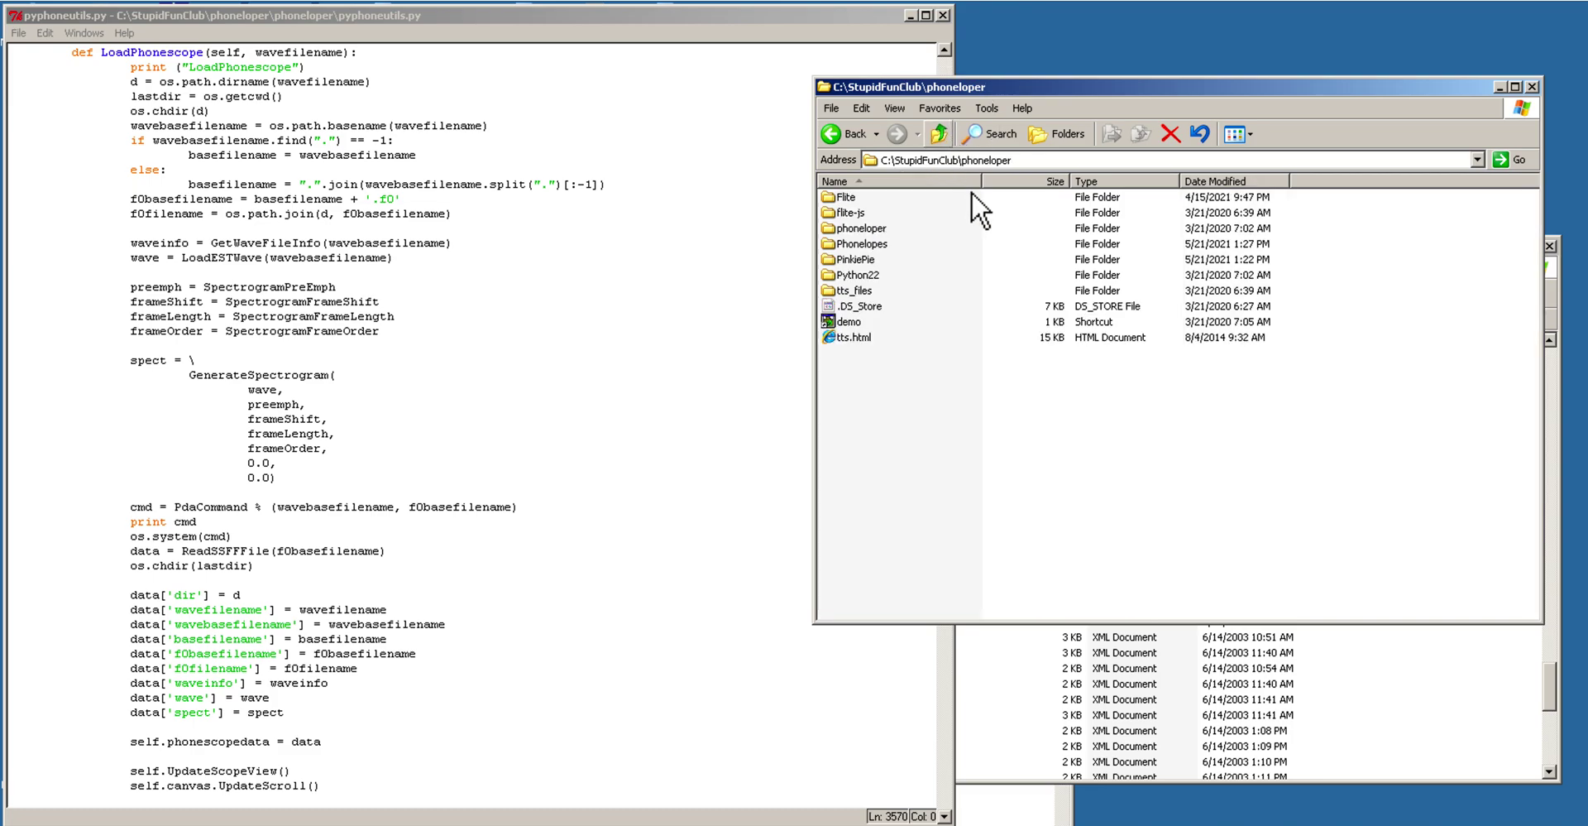
Step: Launch the demo shortcut from the phoneloper folder and move the Phonelope Editor window clear of the console
double_click(852, 322)
drag(575, 187, 1281, 38)
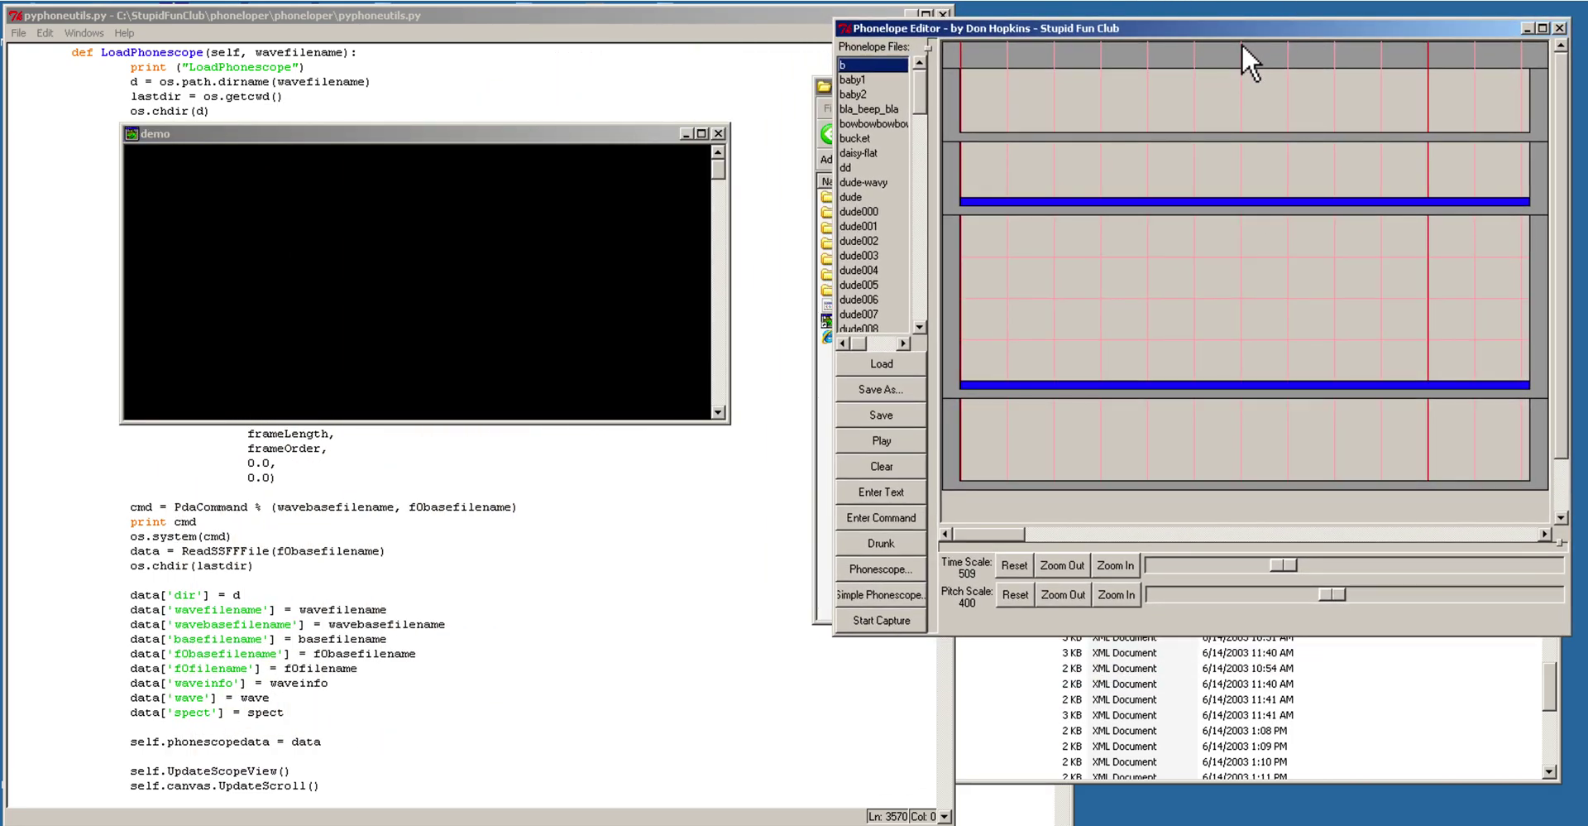
Step: Open laugh011.xml from the Phonelopes folder to view its unit durations and pitch entries
click(1070, 722)
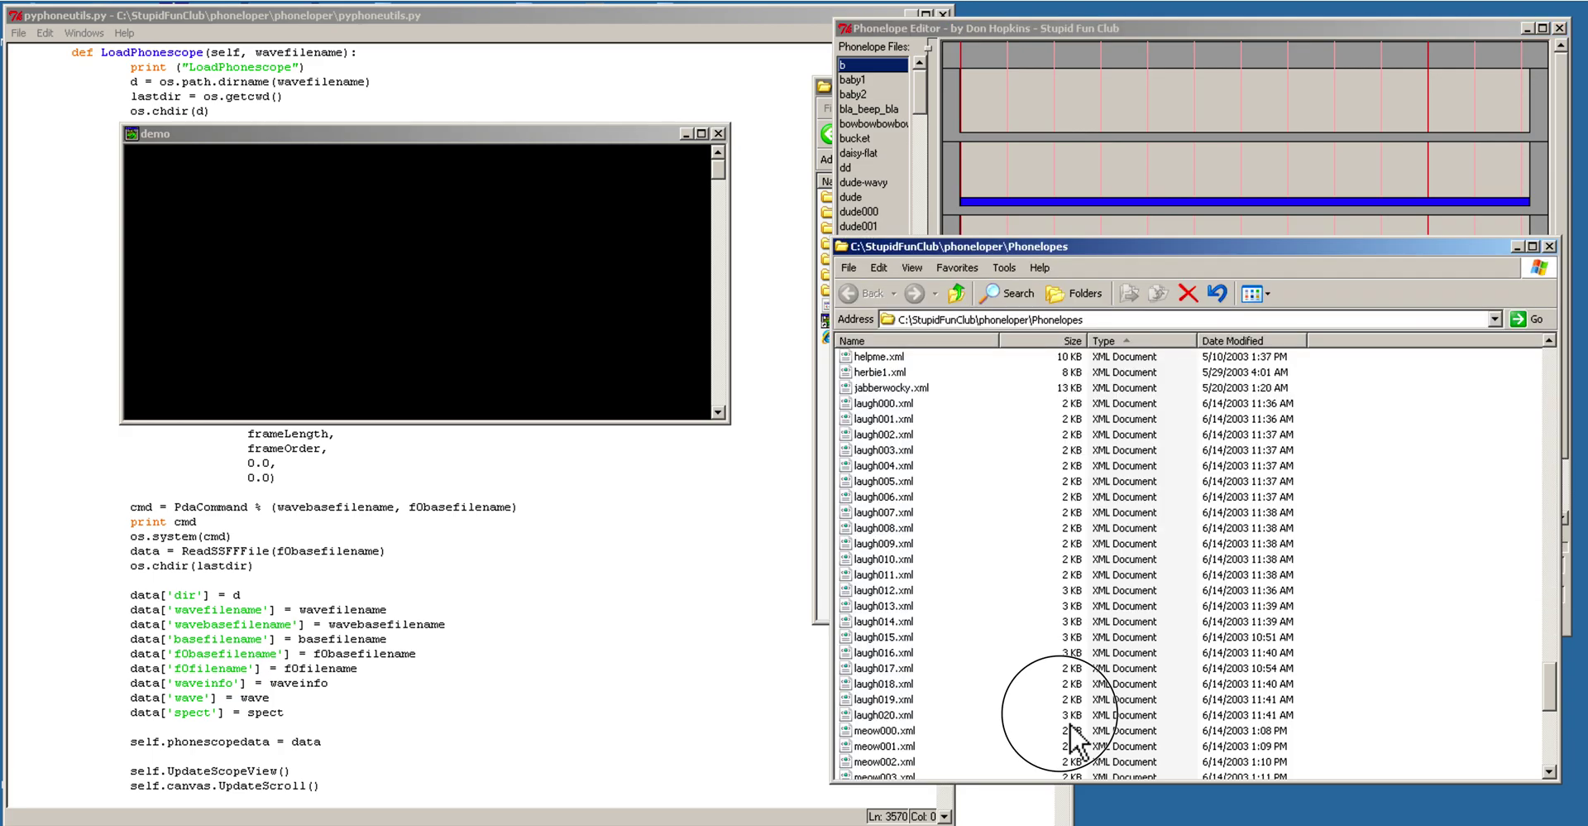
click(899, 575)
double_click(900, 577)
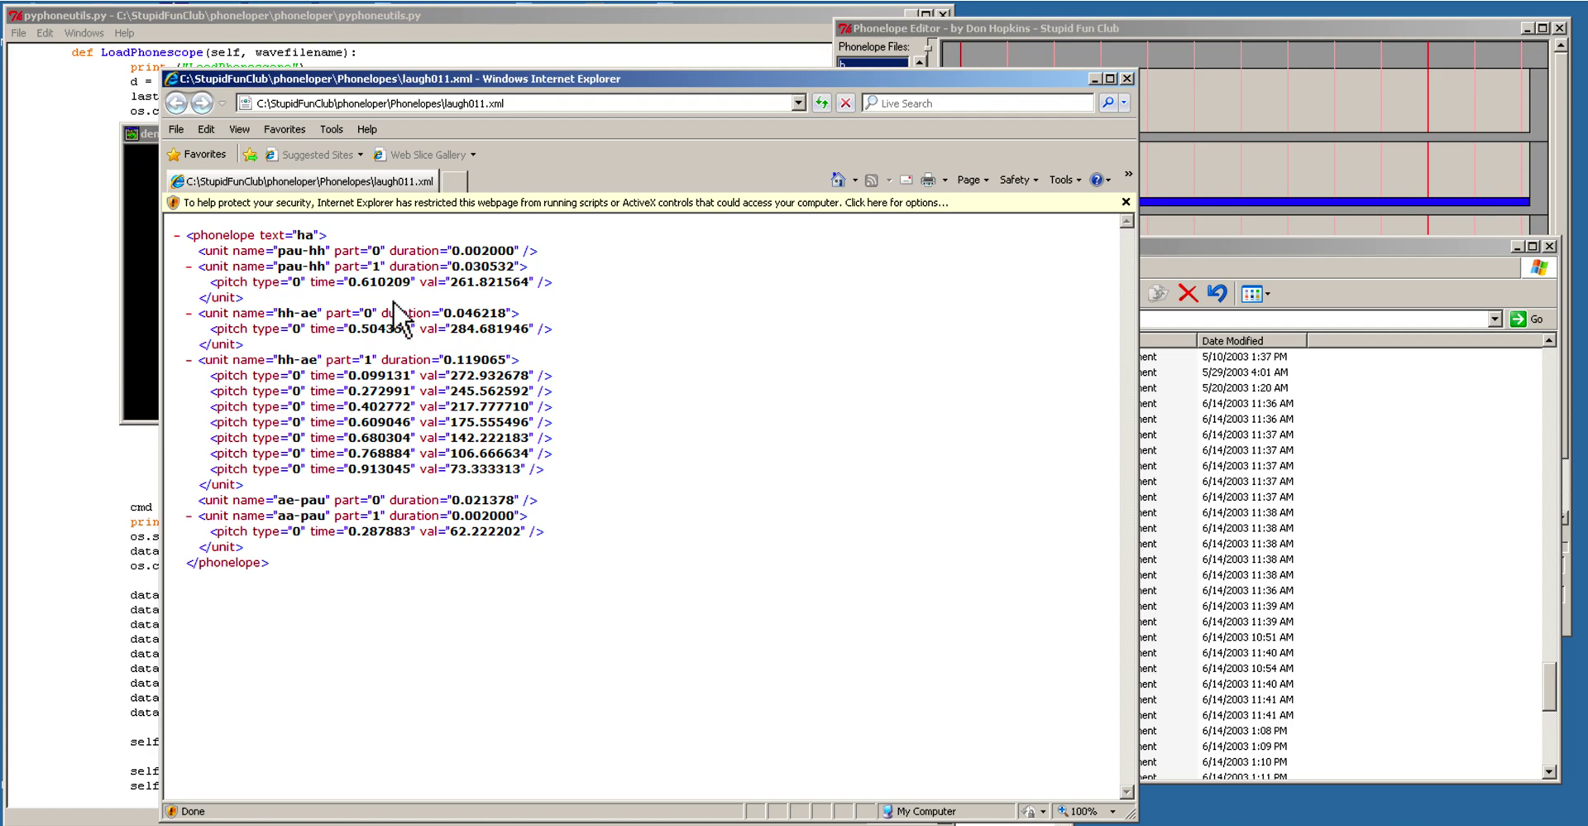
Step: In the Phonelope Editor, synthesize the text "hello world" into a phonelope, replacing the current one
click(1259, 199)
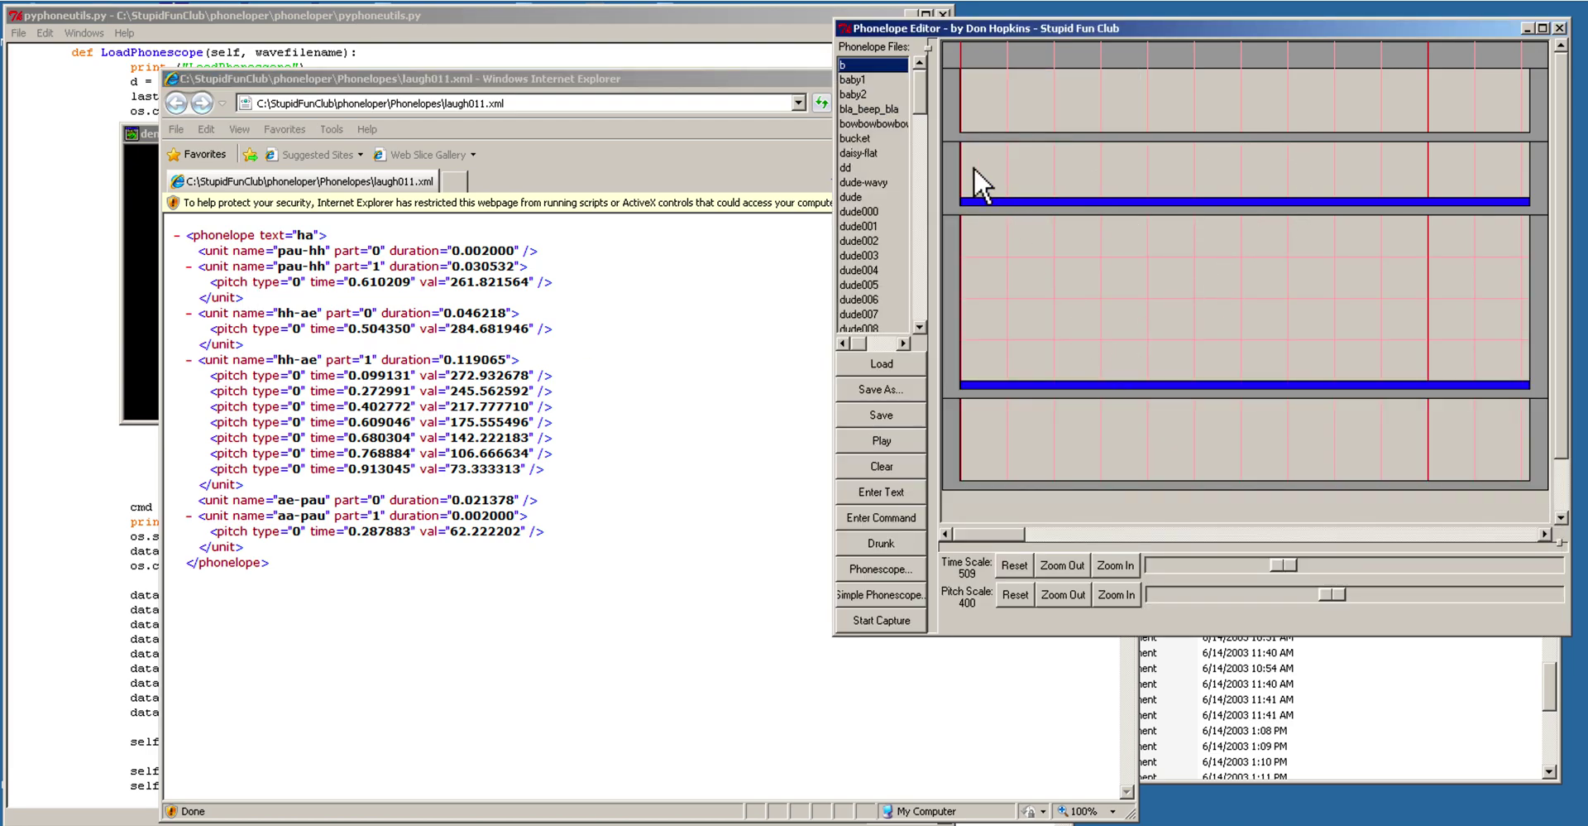
click(901, 499)
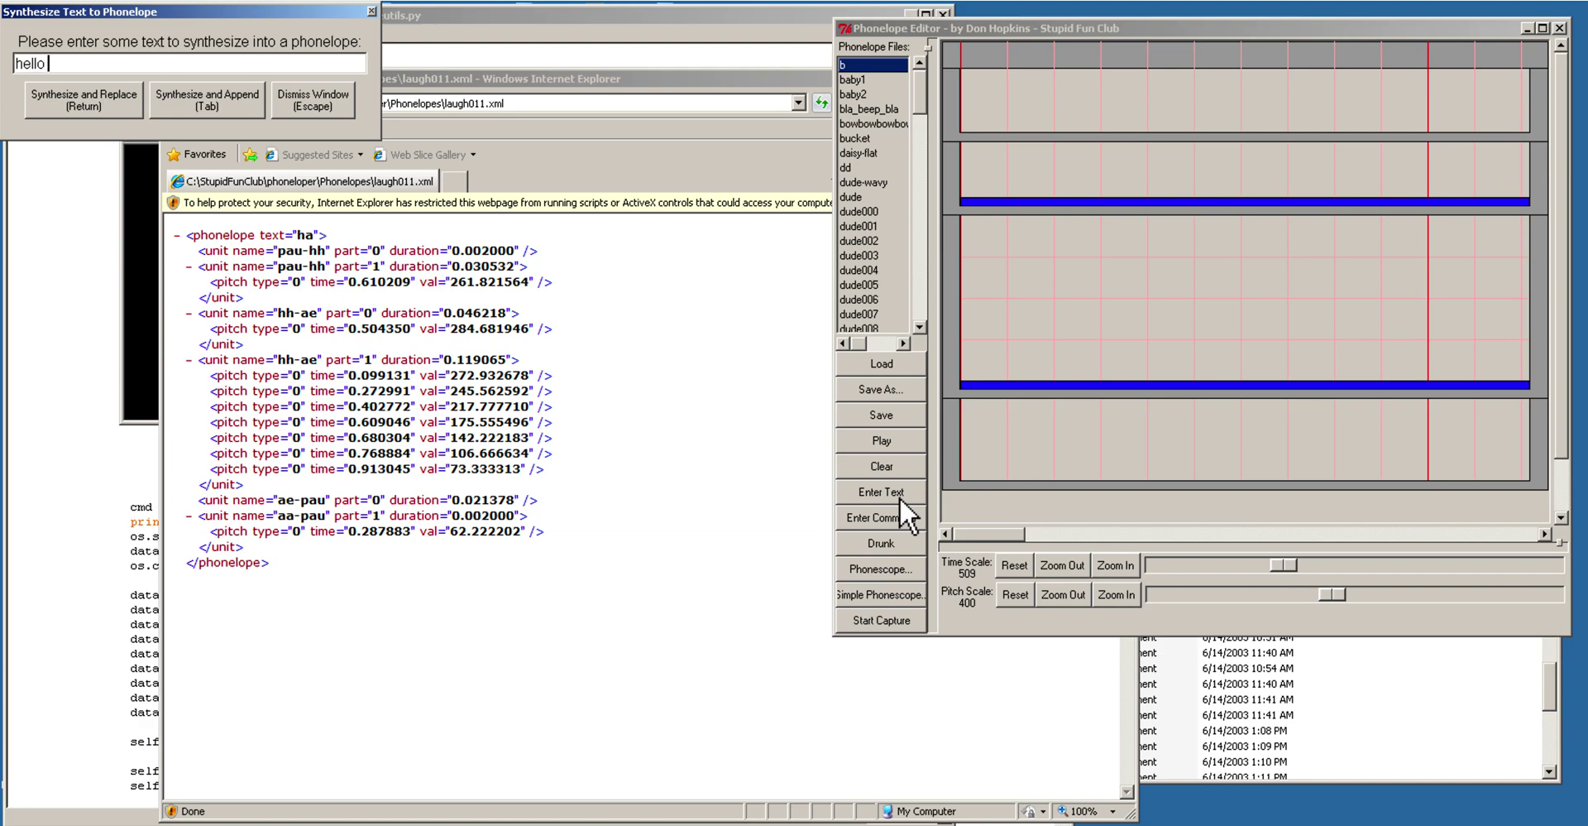
click(138, 113)
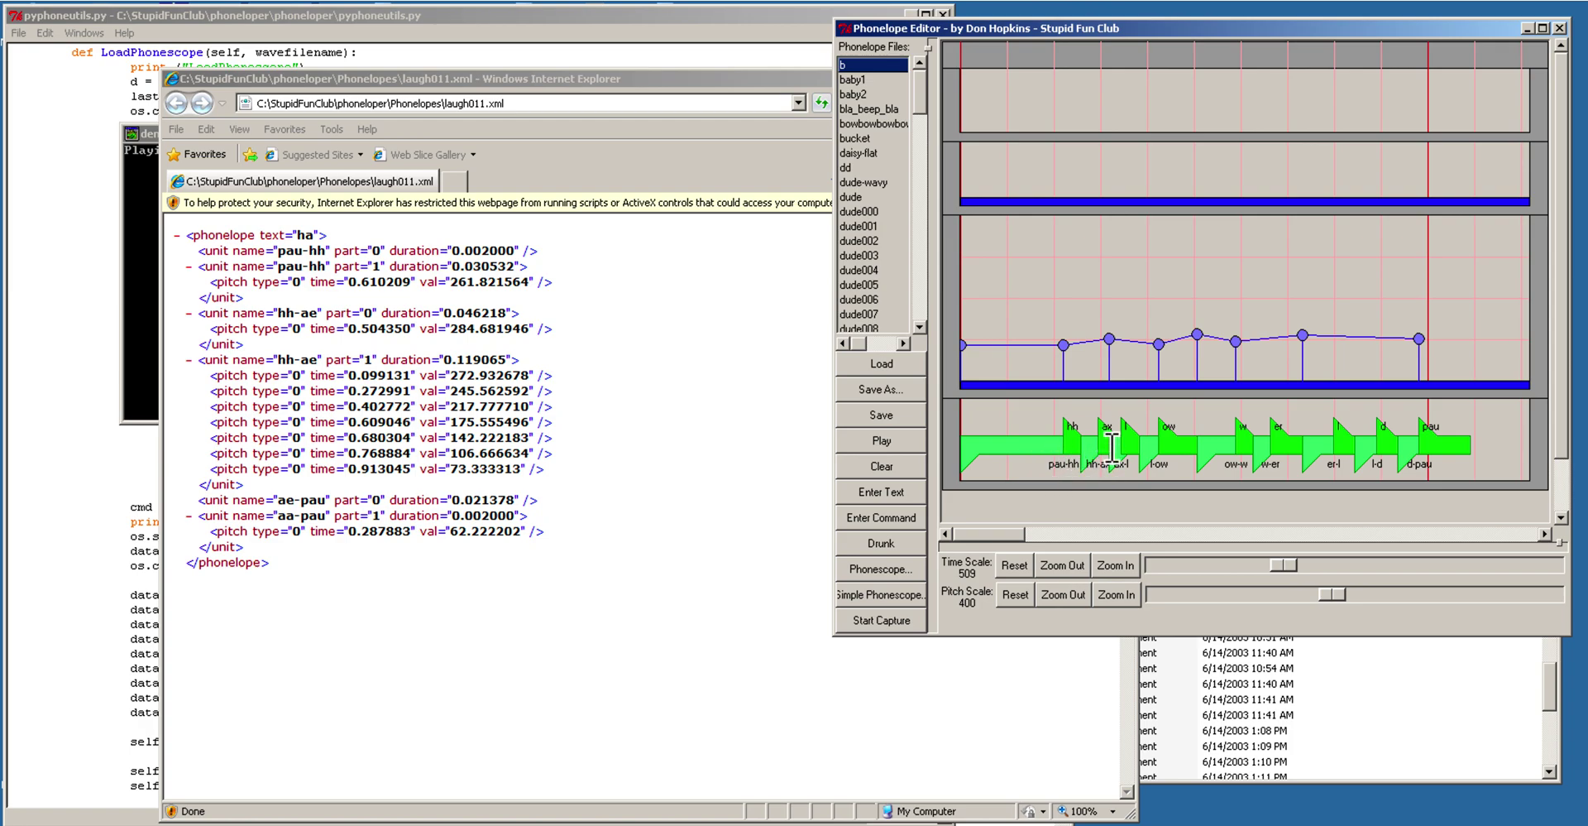
Step: Stretch the hh-ax and ow segments of "hello" and add a high pitch point above ow
drag(1060, 451, 1239, 454)
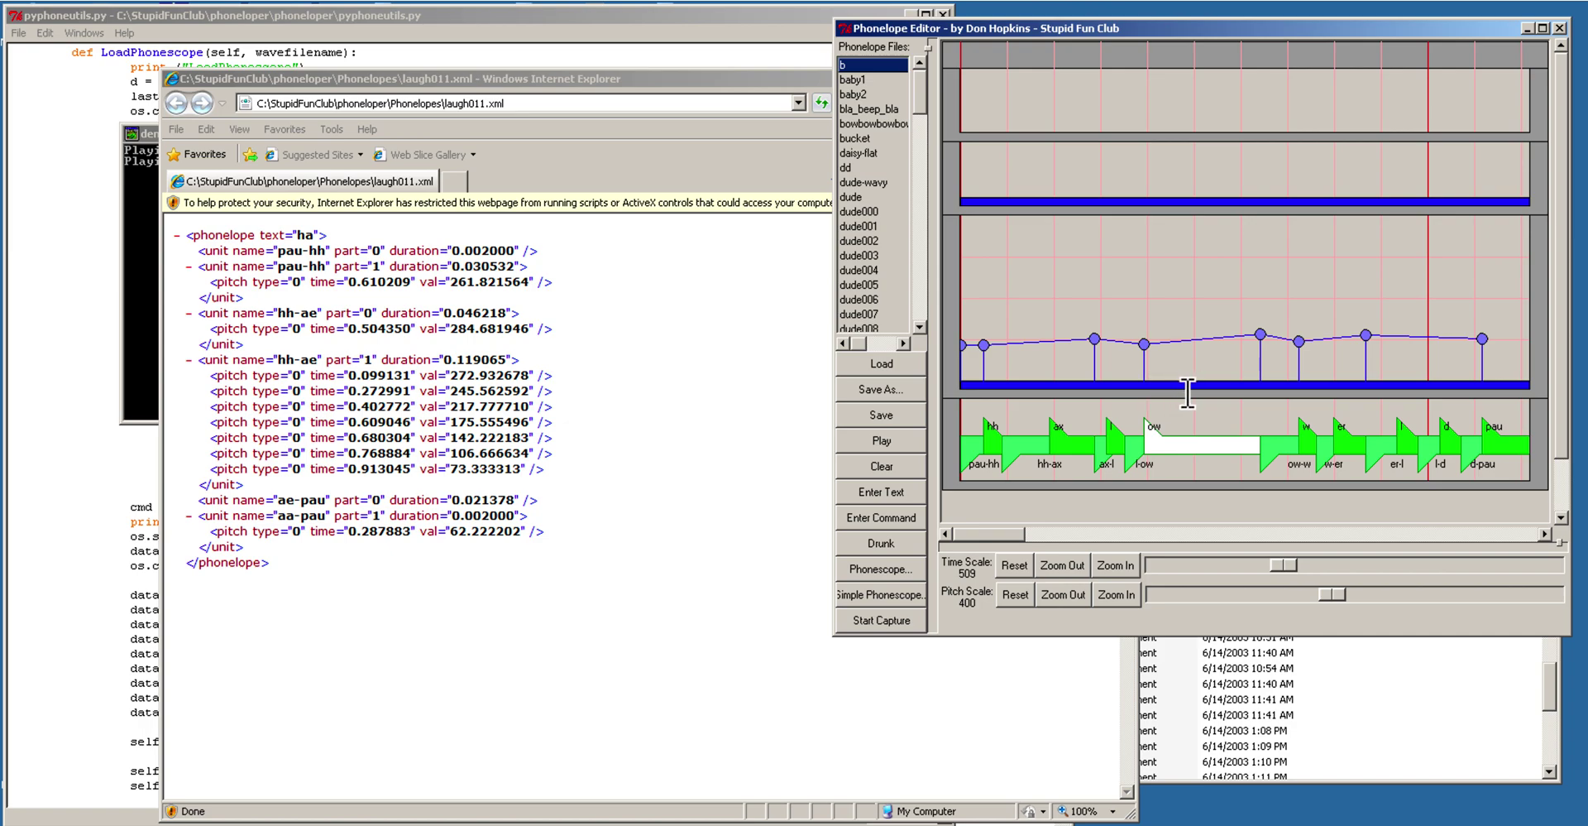
drag(1186, 385, 1196, 283)
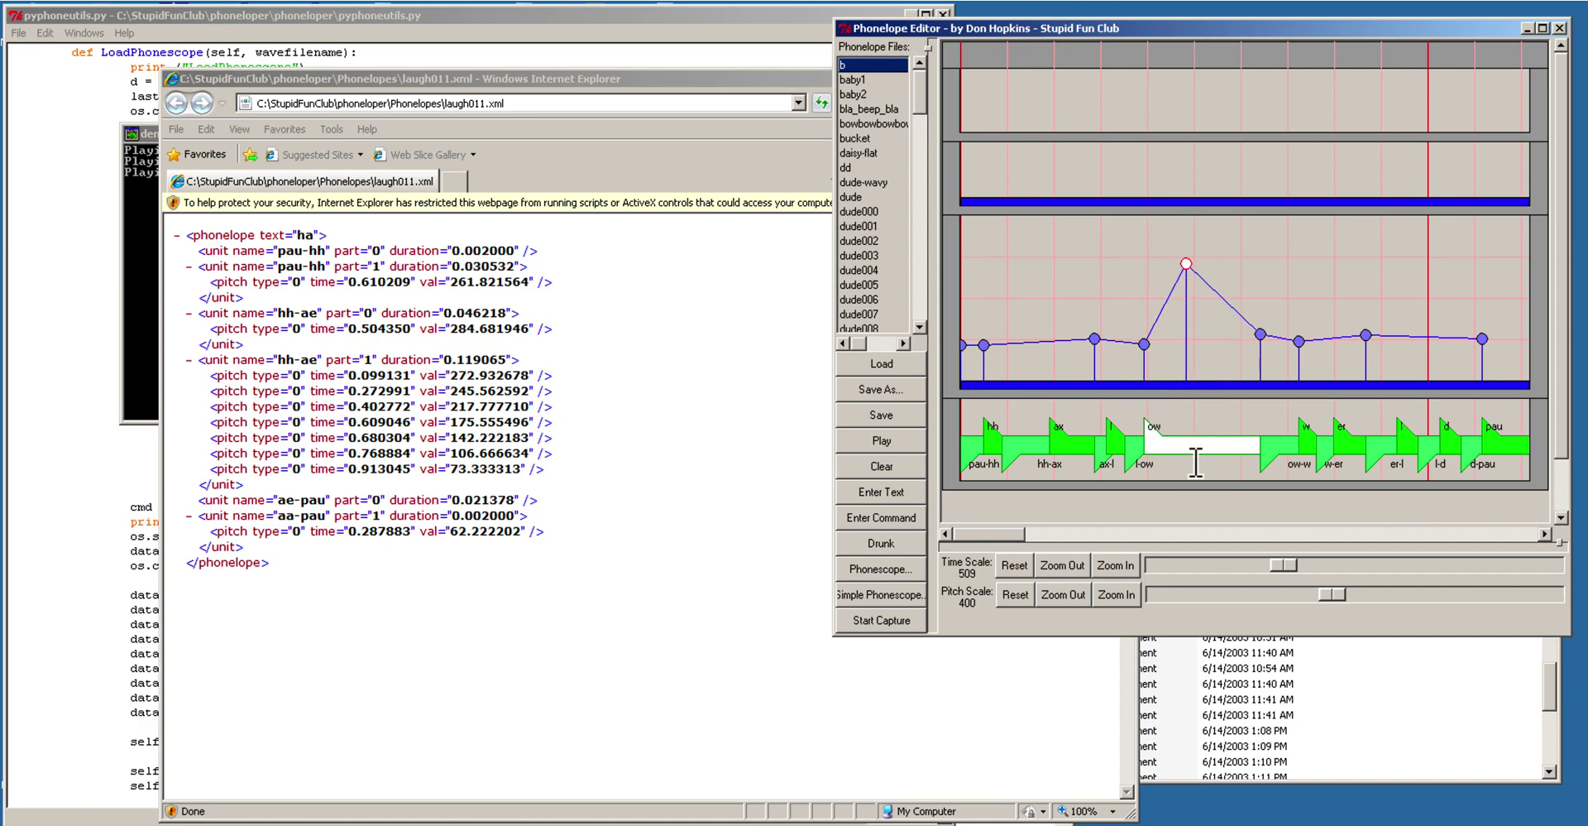
drag(1206, 460, 1420, 459)
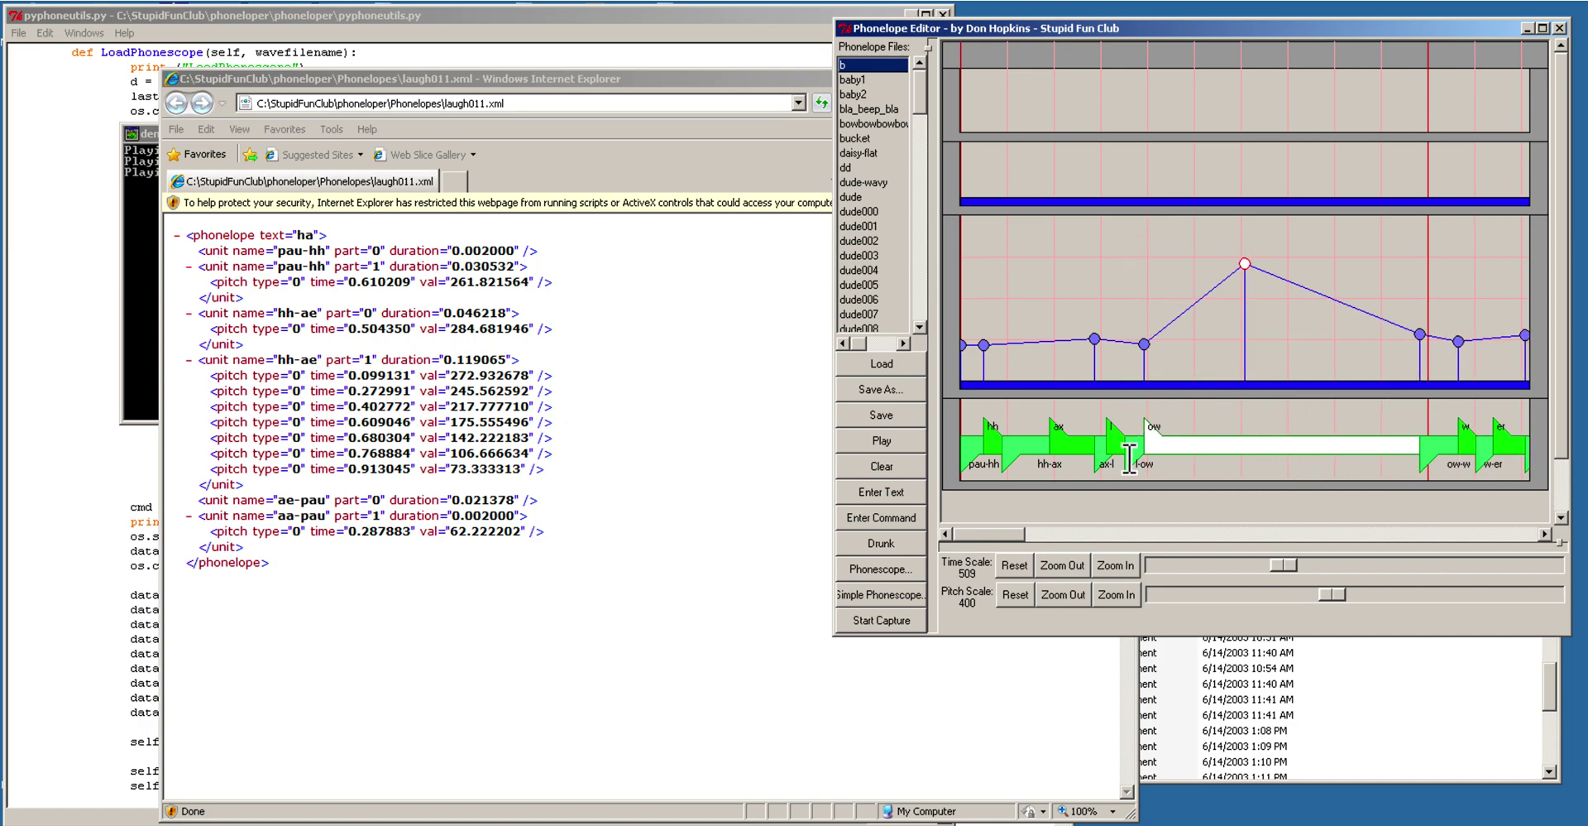
Step: Widen the editor, lengthen the ow-w segment, and shift its starting pitch point later and up to the ow peak's level
drag(842, 425, 207, 403)
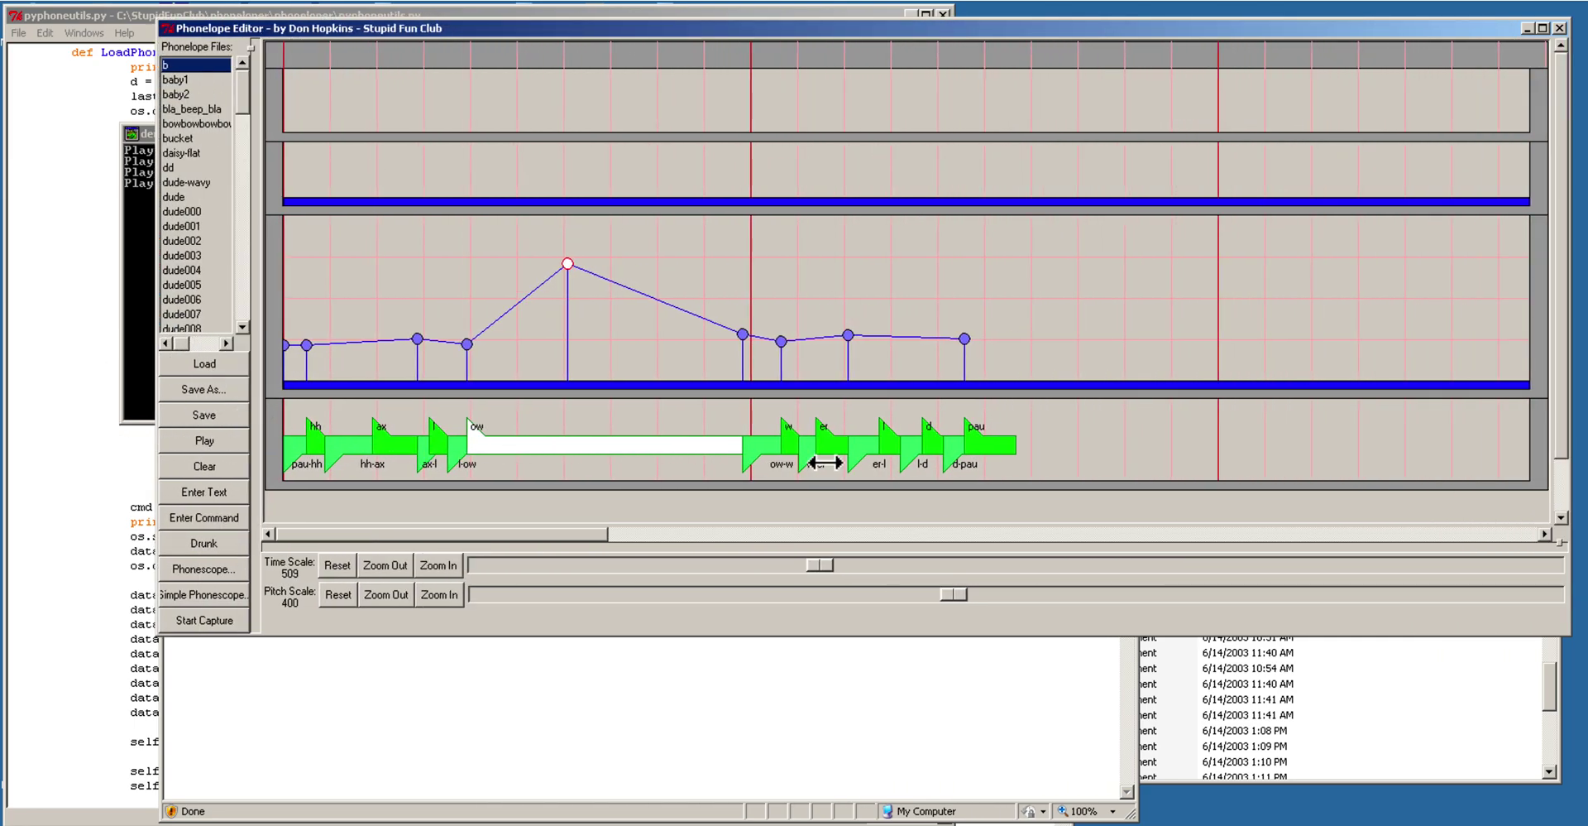
drag(755, 450, 972, 451)
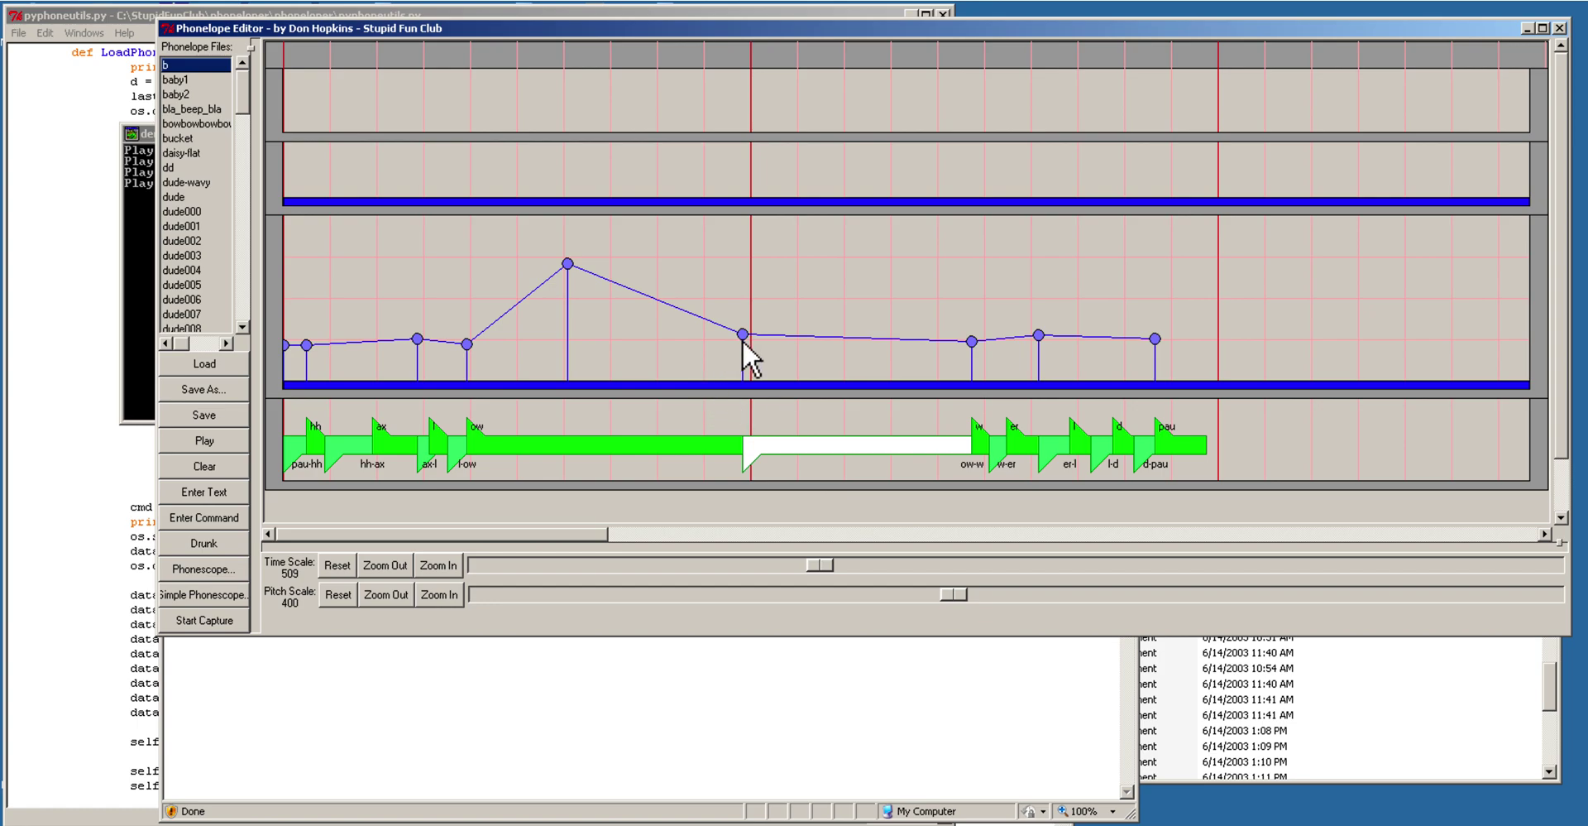
drag(798, 338, 904, 274)
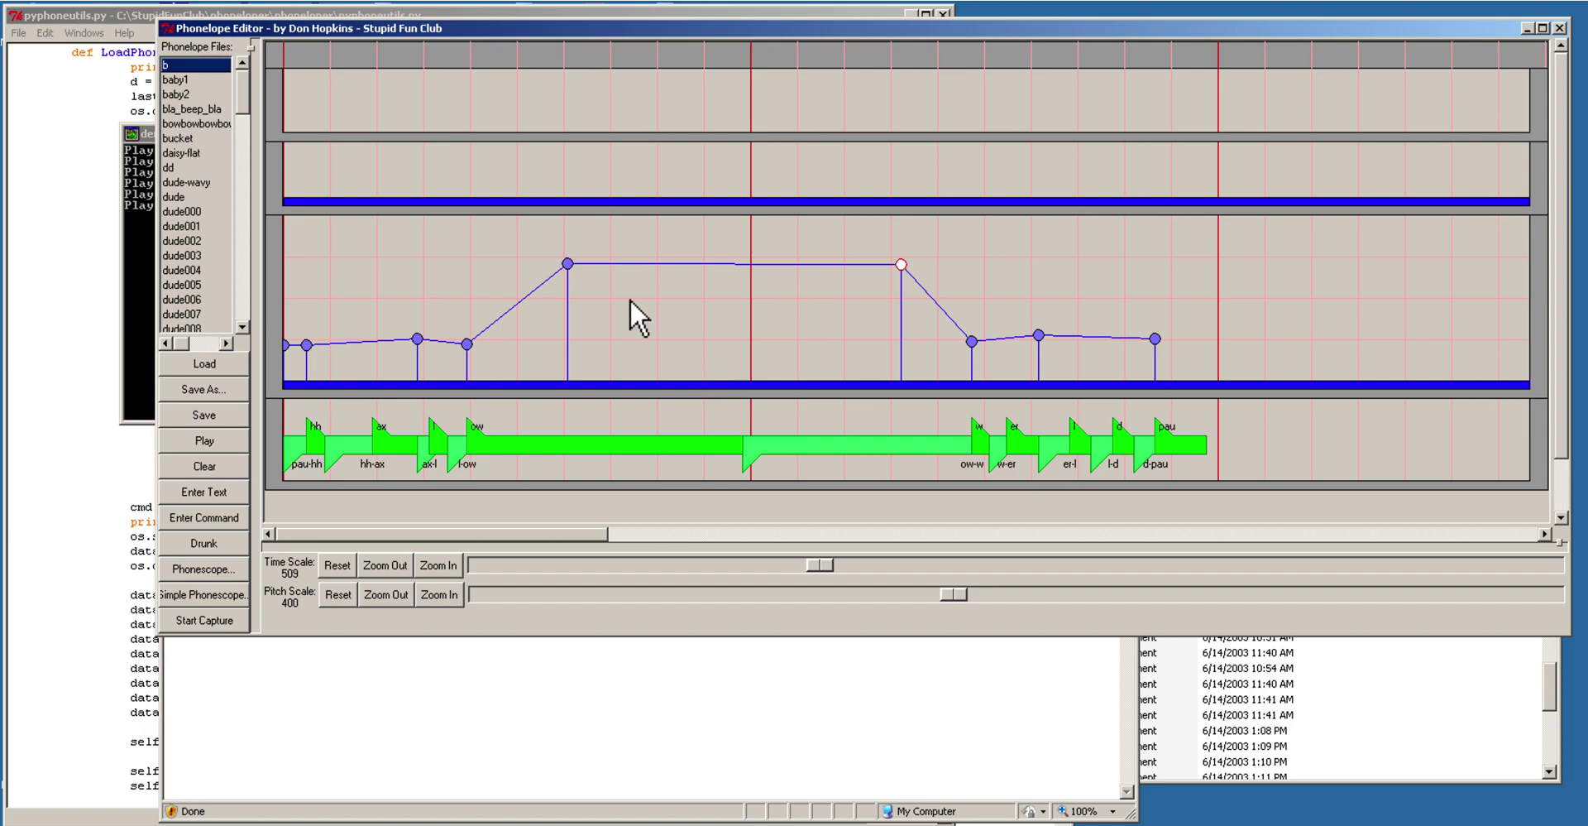
Step: Try the two ow pitch points at a low level, shorten the ow and ow-w segments, and raise both points again
click(885, 298)
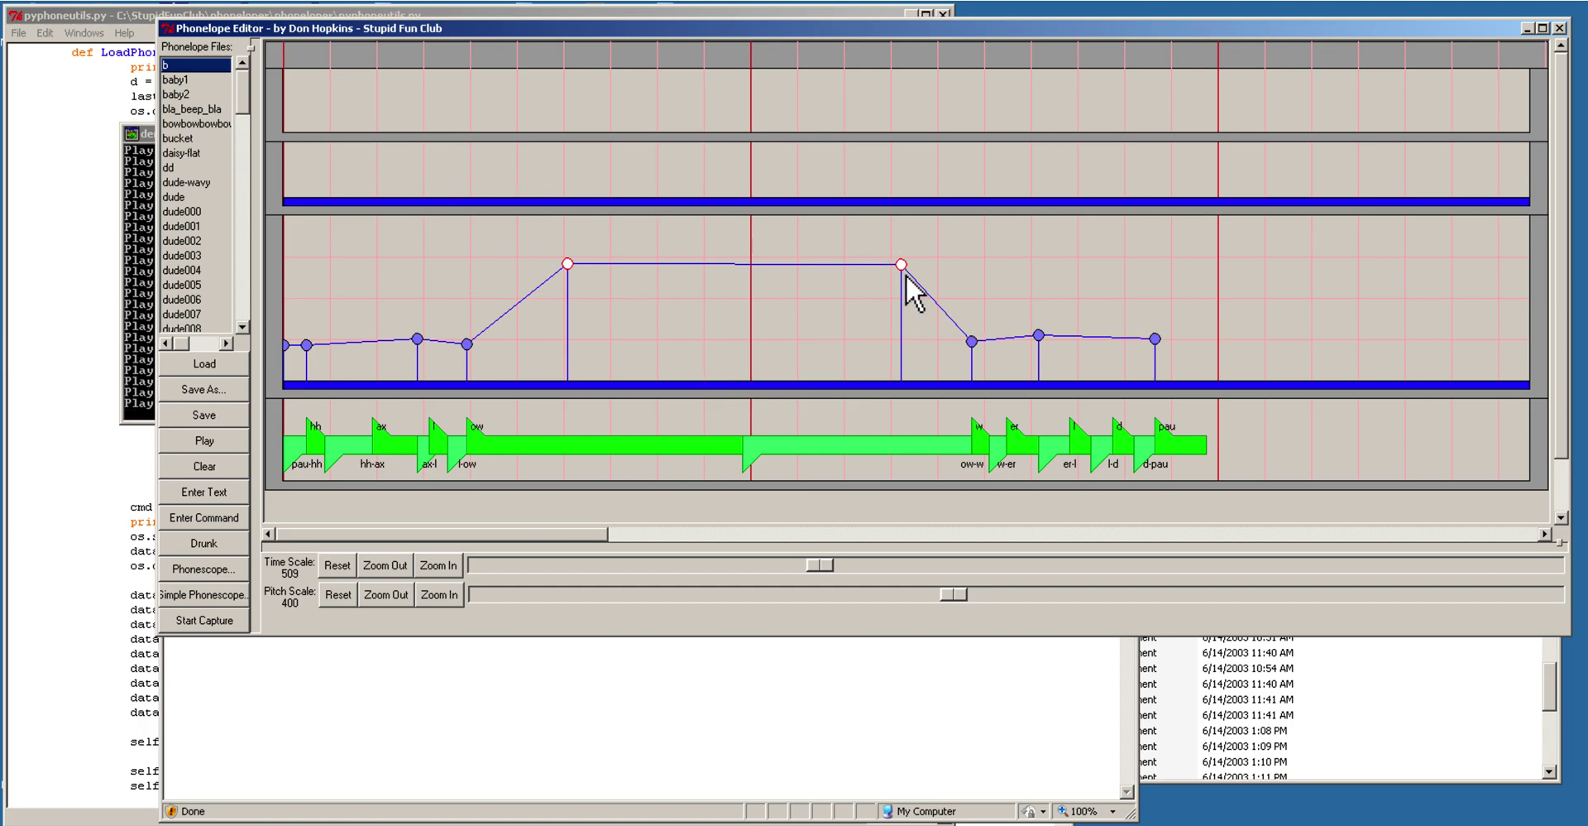
drag(900, 265, 908, 369)
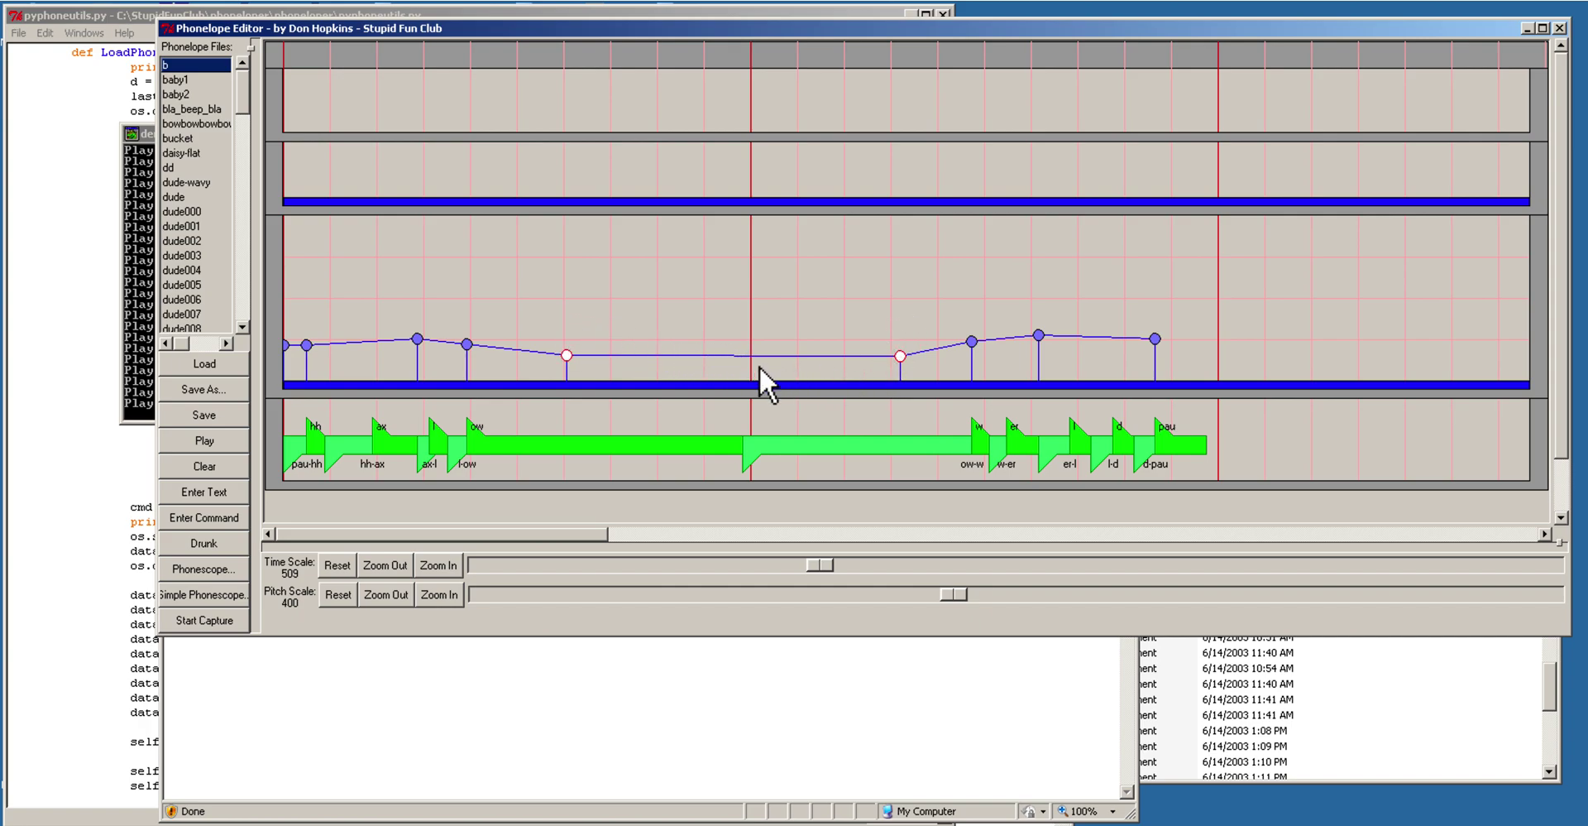
drag(852, 445, 493, 439)
mouse_move(507, 367)
mouse_down()
mouse_move(514, 355)
mouse_move(631, 390)
mouse_move(599, 319)
mouse_move(603, 284)
mouse_up()
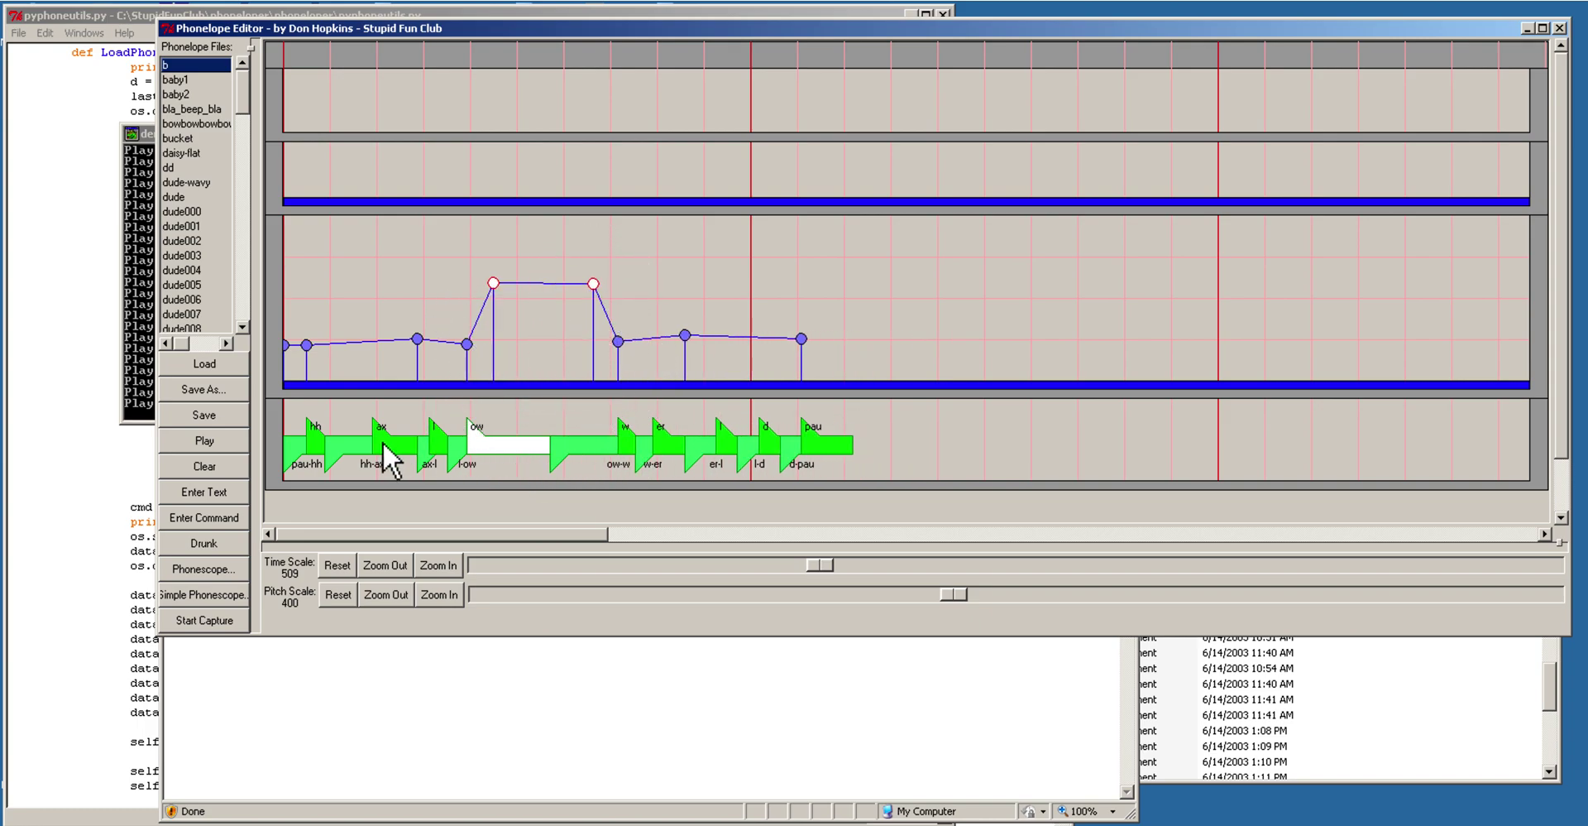
Step: Compress the segments before ow together, and stretch the er and er-l segments of "world"
mouse_move(467, 424)
mouse_down()
mouse_move(273, 461)
mouse_move(397, 465)
mouse_move(312, 439)
mouse_up()
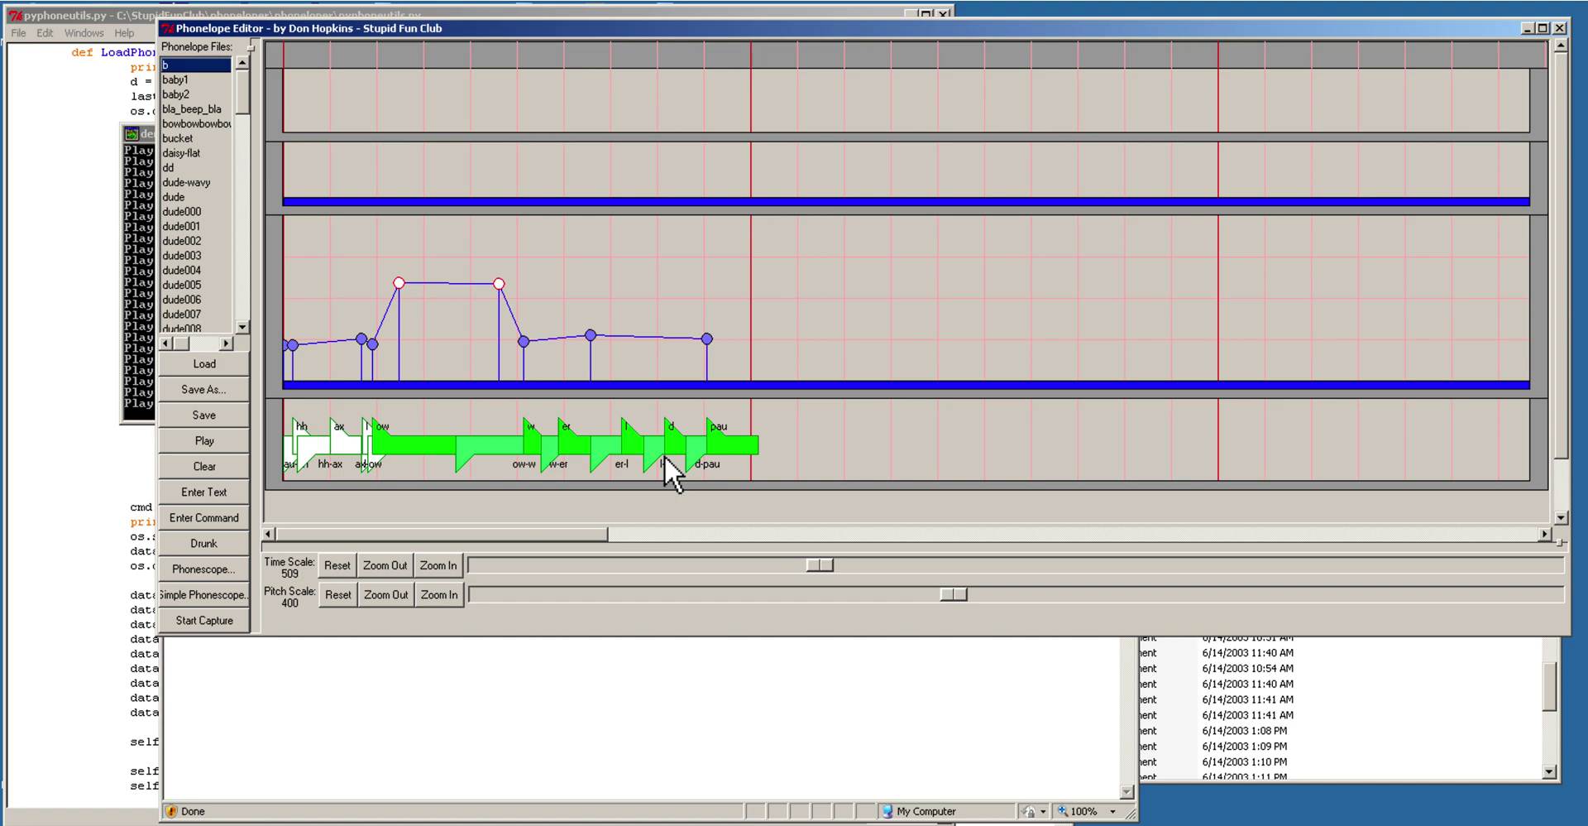
mouse_move(624, 461)
mouse_down()
mouse_move(702, 475)
mouse_move(647, 463)
mouse_move(951, 465)
mouse_move(833, 460)
mouse_up()
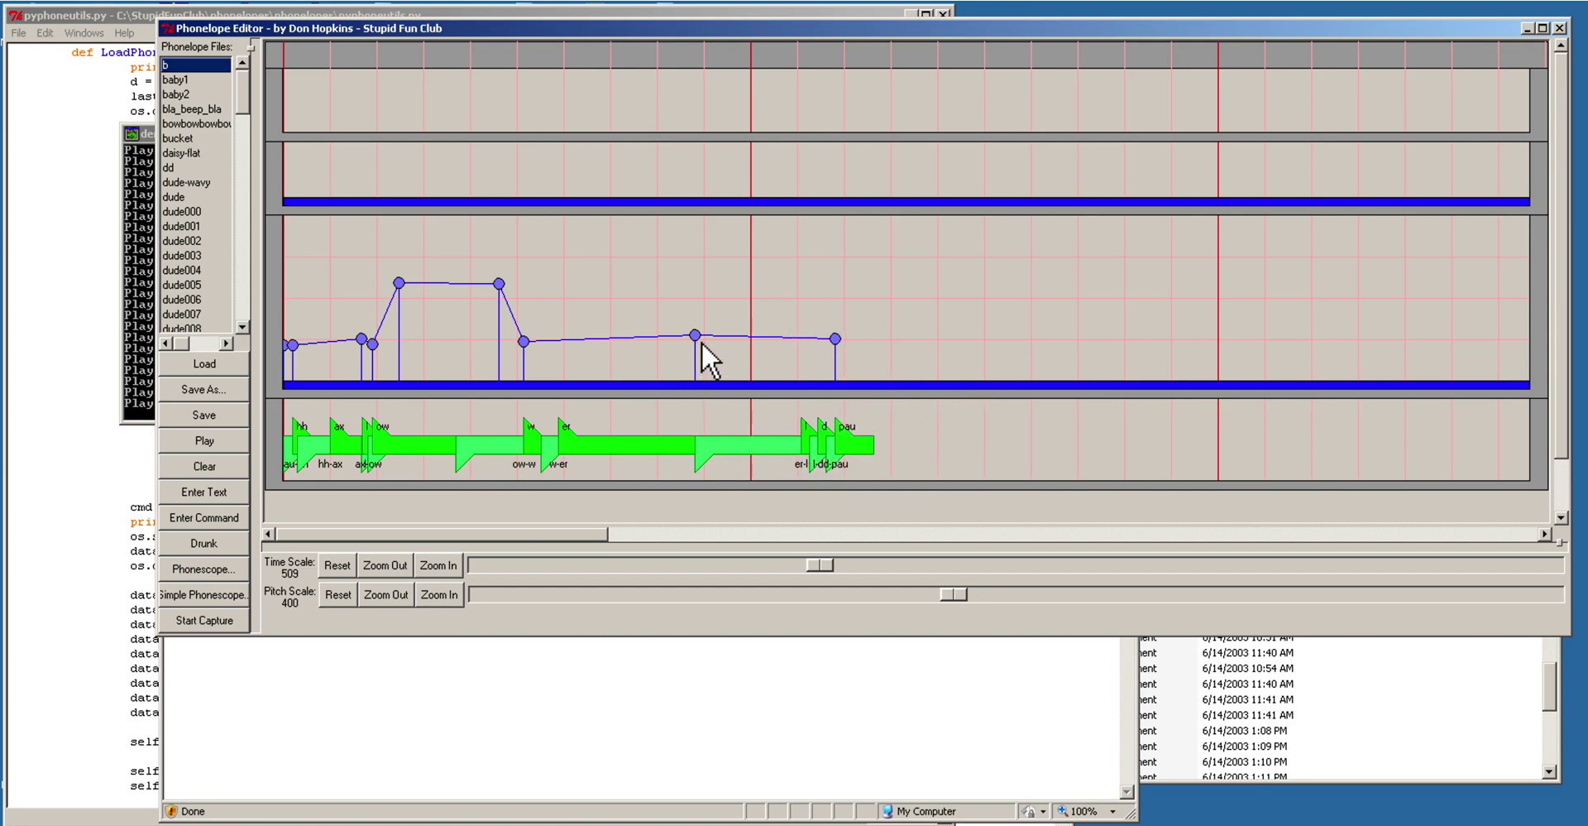
Step: Shift the er-l pitch point later, try it high and then level with the w point, and slightly shorten er-l
drag(697, 339, 792, 258)
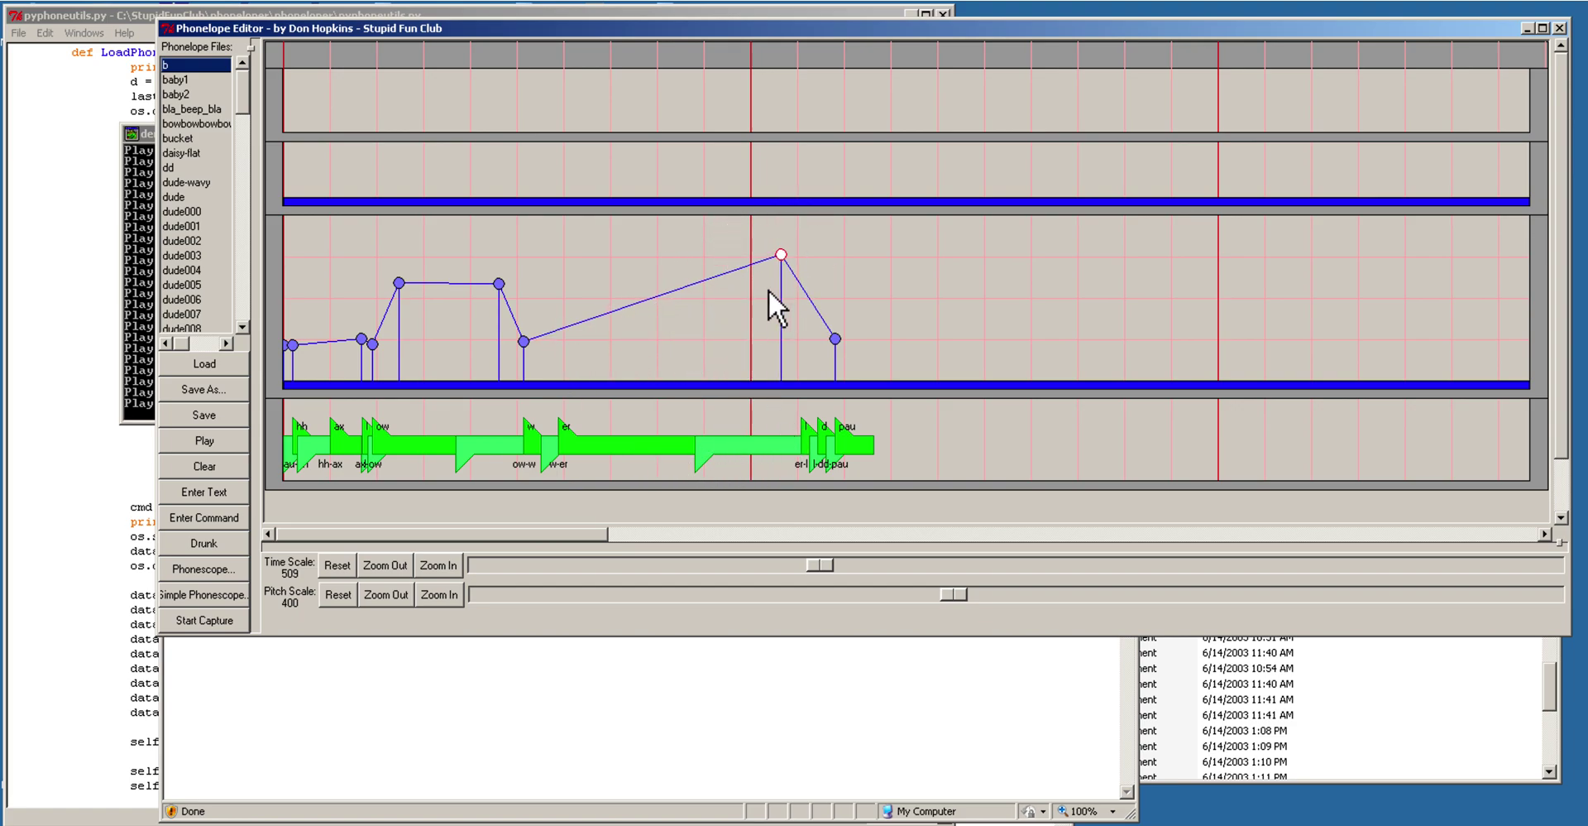
drag(794, 286, 772, 354)
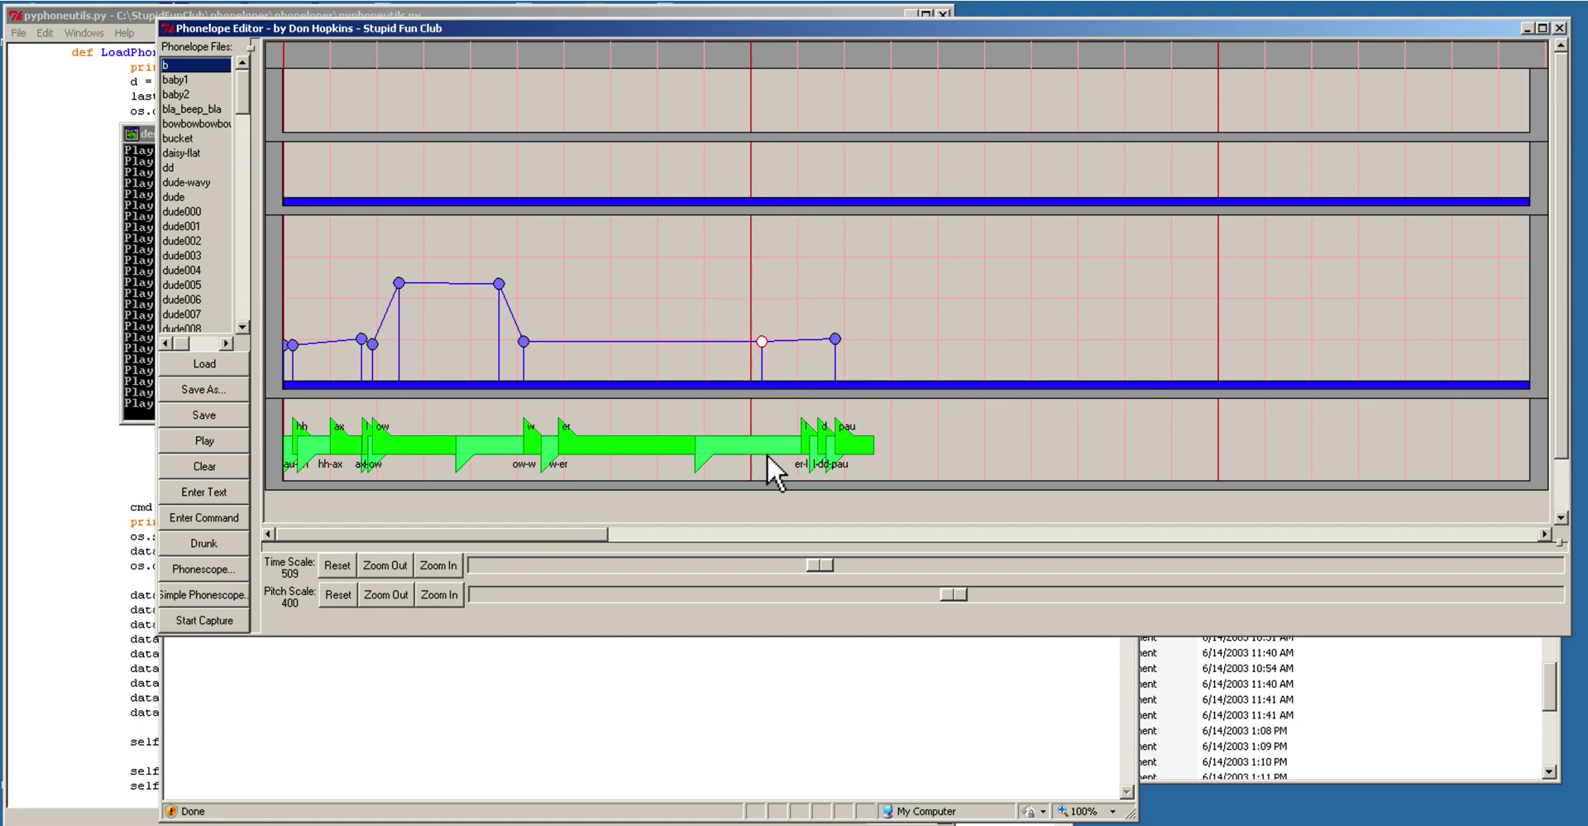
drag(767, 455, 672, 441)
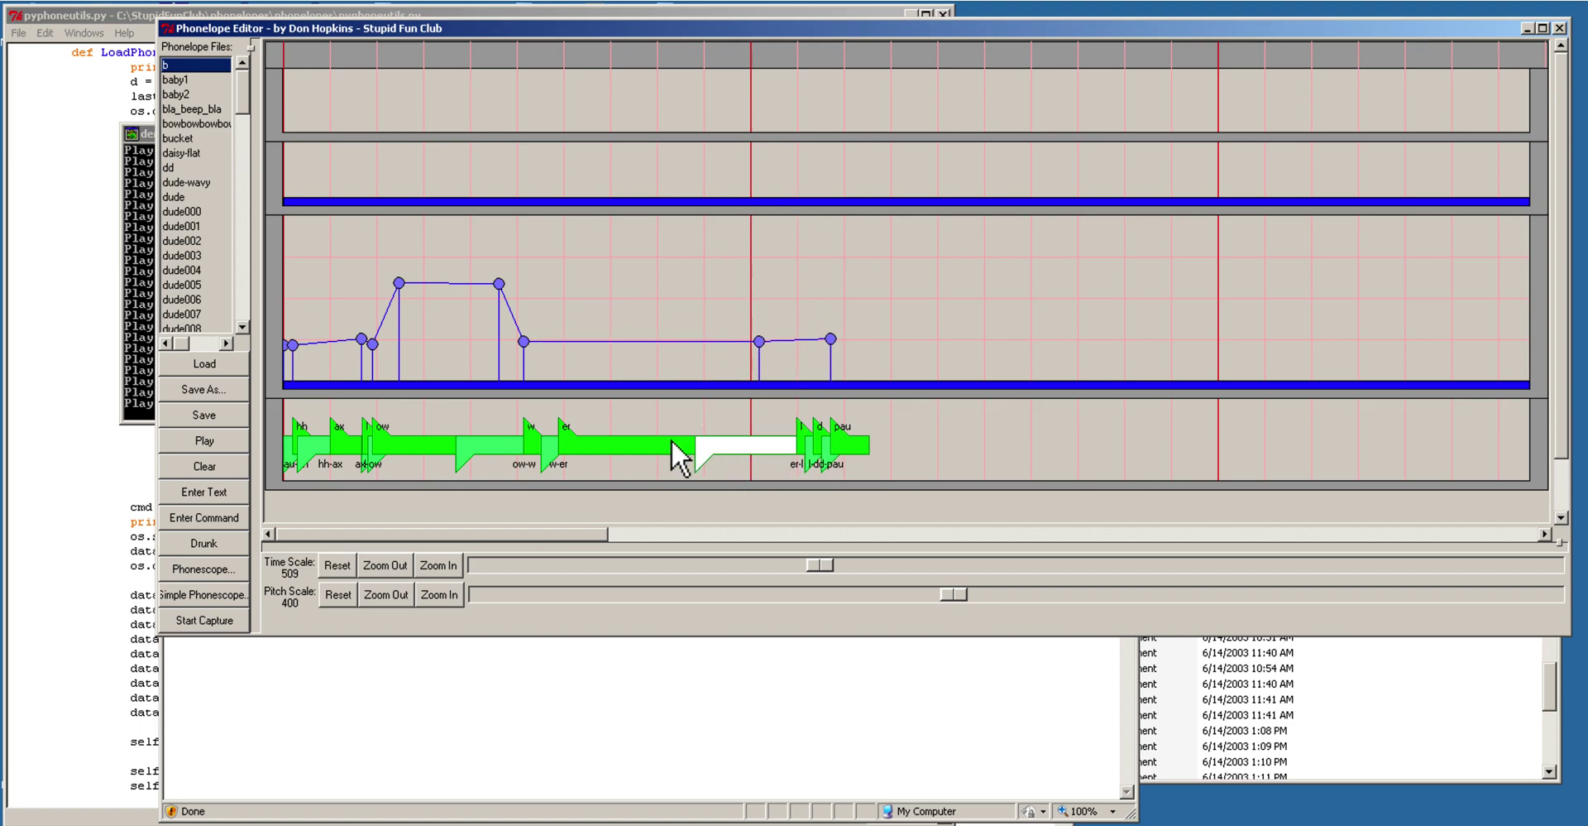
Step: Reshape the pitch curve with the two ow points at mid height, a lower w point and a high er-l peak
mouse_move(369, 255)
mouse_down()
mouse_move(530, 294)
mouse_move(556, 337)
mouse_move(507, 298)
mouse_move(503, 373)
mouse_move(503, 253)
mouse_up()
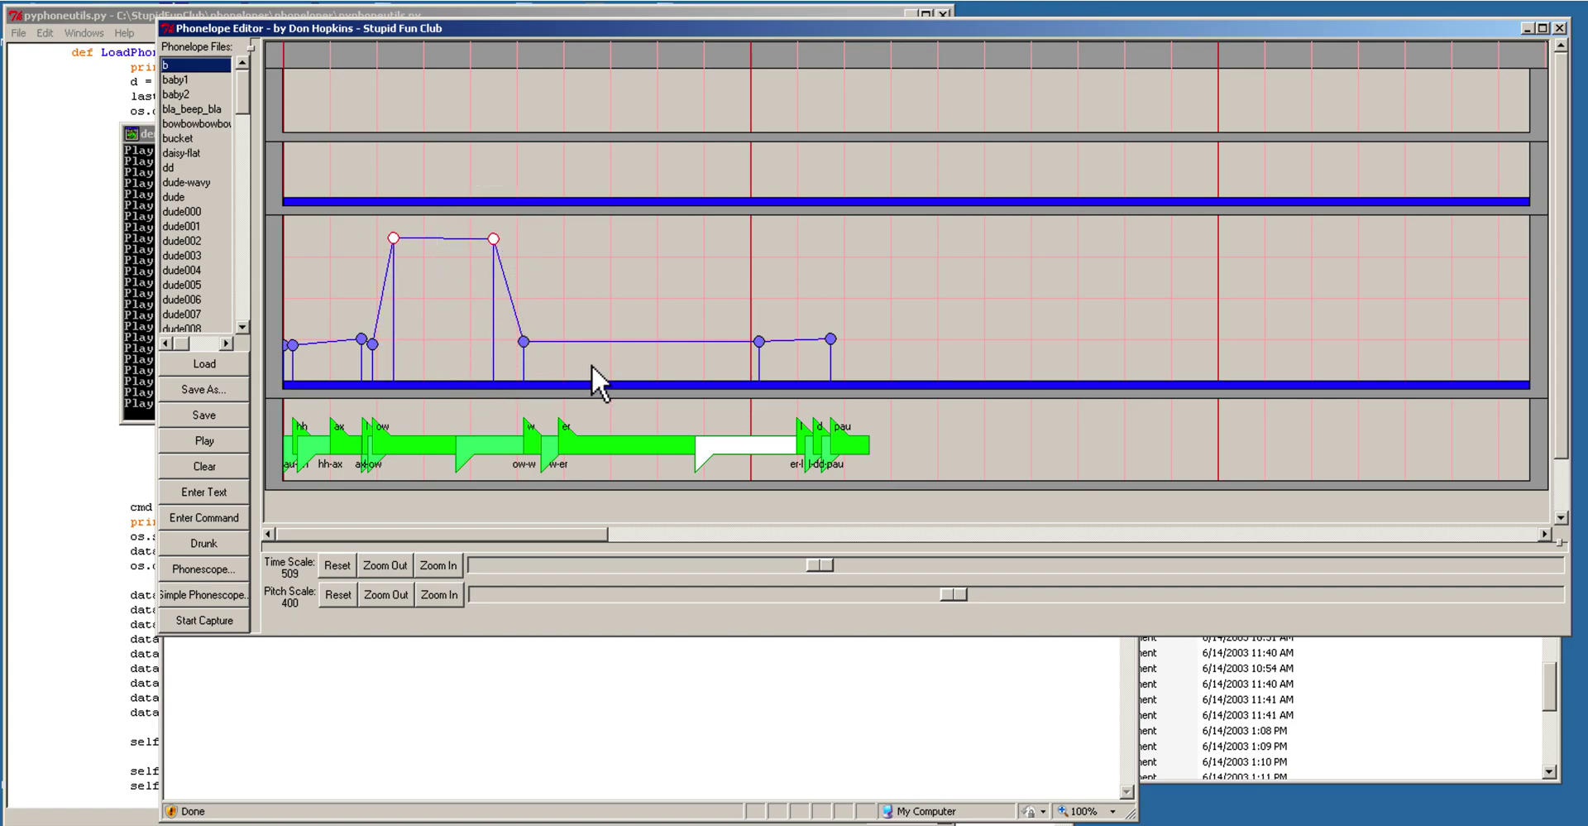
drag(529, 325, 781, 360)
mouse_move(489, 275)
mouse_down()
mouse_move(490, 346)
mouse_move(526, 329)
mouse_move(745, 375)
mouse_move(787, 362)
mouse_move(770, 350)
mouse_move(787, 268)
mouse_up()
mouse_move(423, 319)
mouse_down()
mouse_move(508, 343)
mouse_move(499, 298)
mouse_move(550, 269)
mouse_move(543, 366)
mouse_up()
click(551, 270)
click(499, 275)
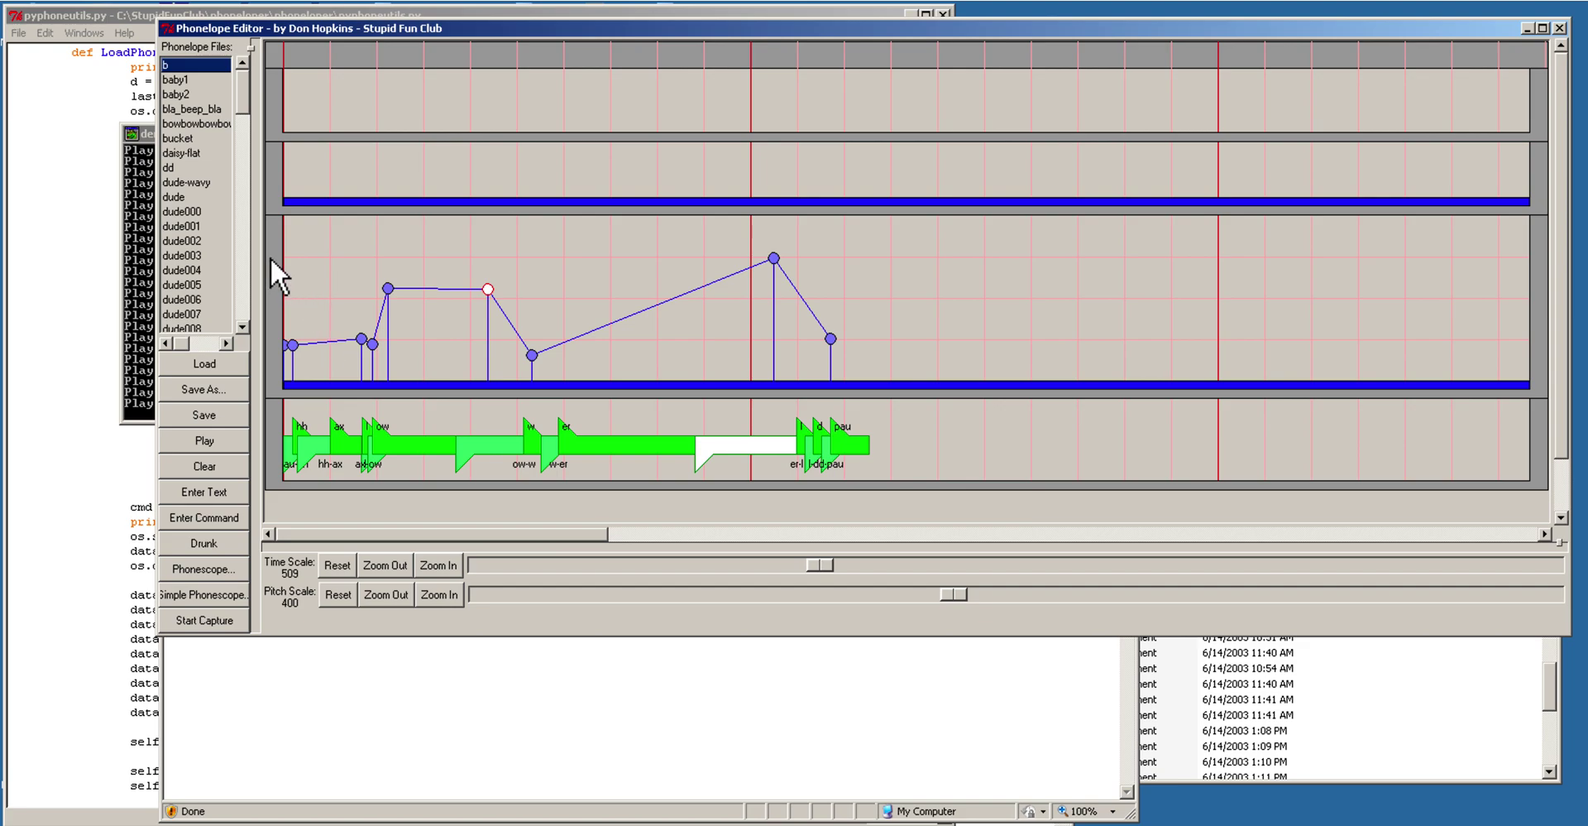
Step: Load the bowbow phonelope, set the time scale to 238, and open its matching wave file in the Phonescope
click(219, 126)
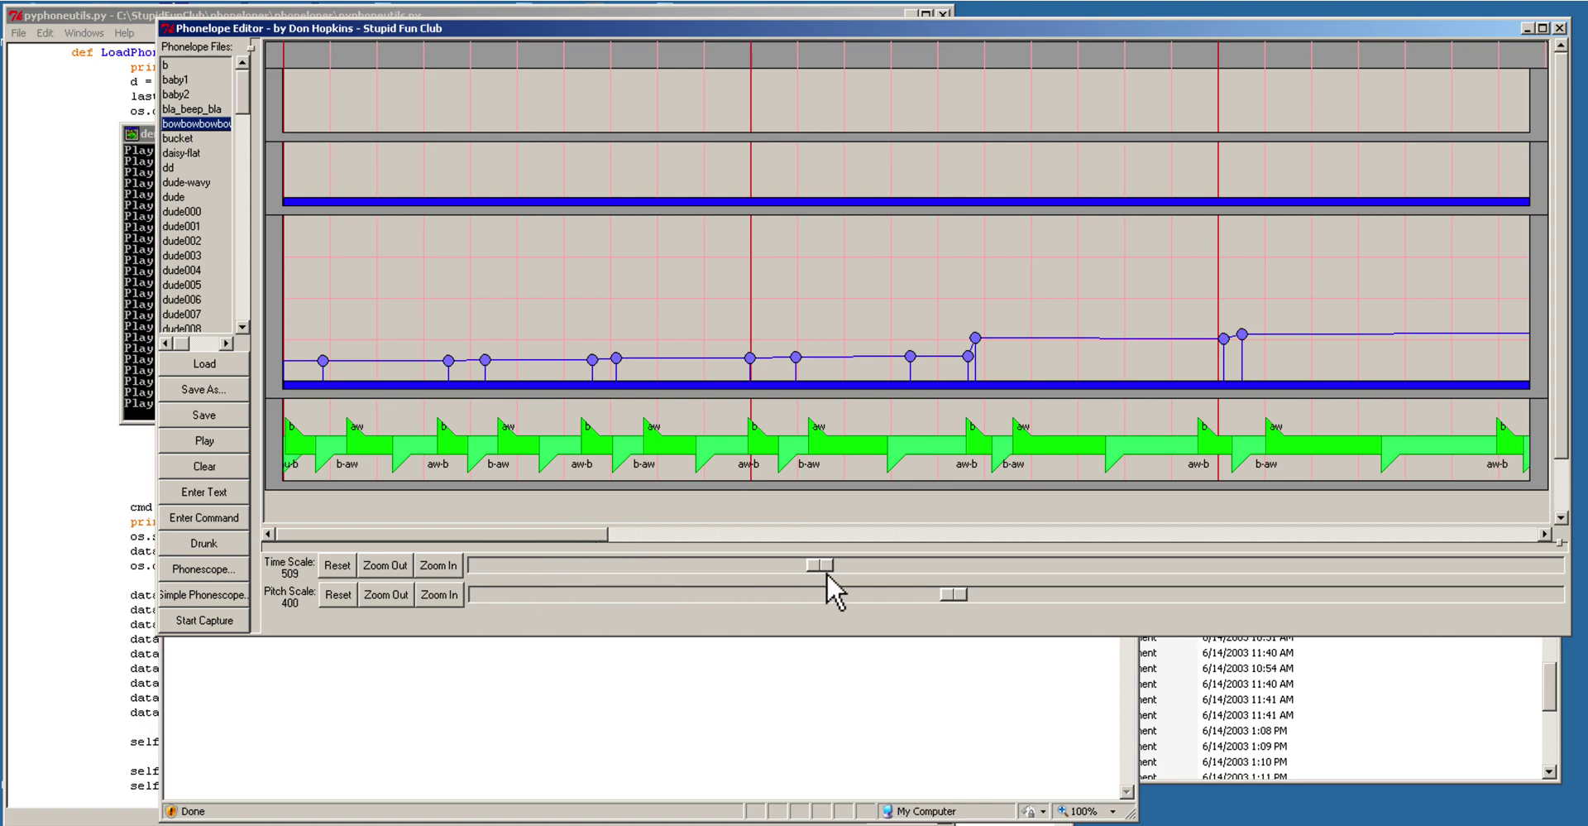
drag(833, 574, 723, 572)
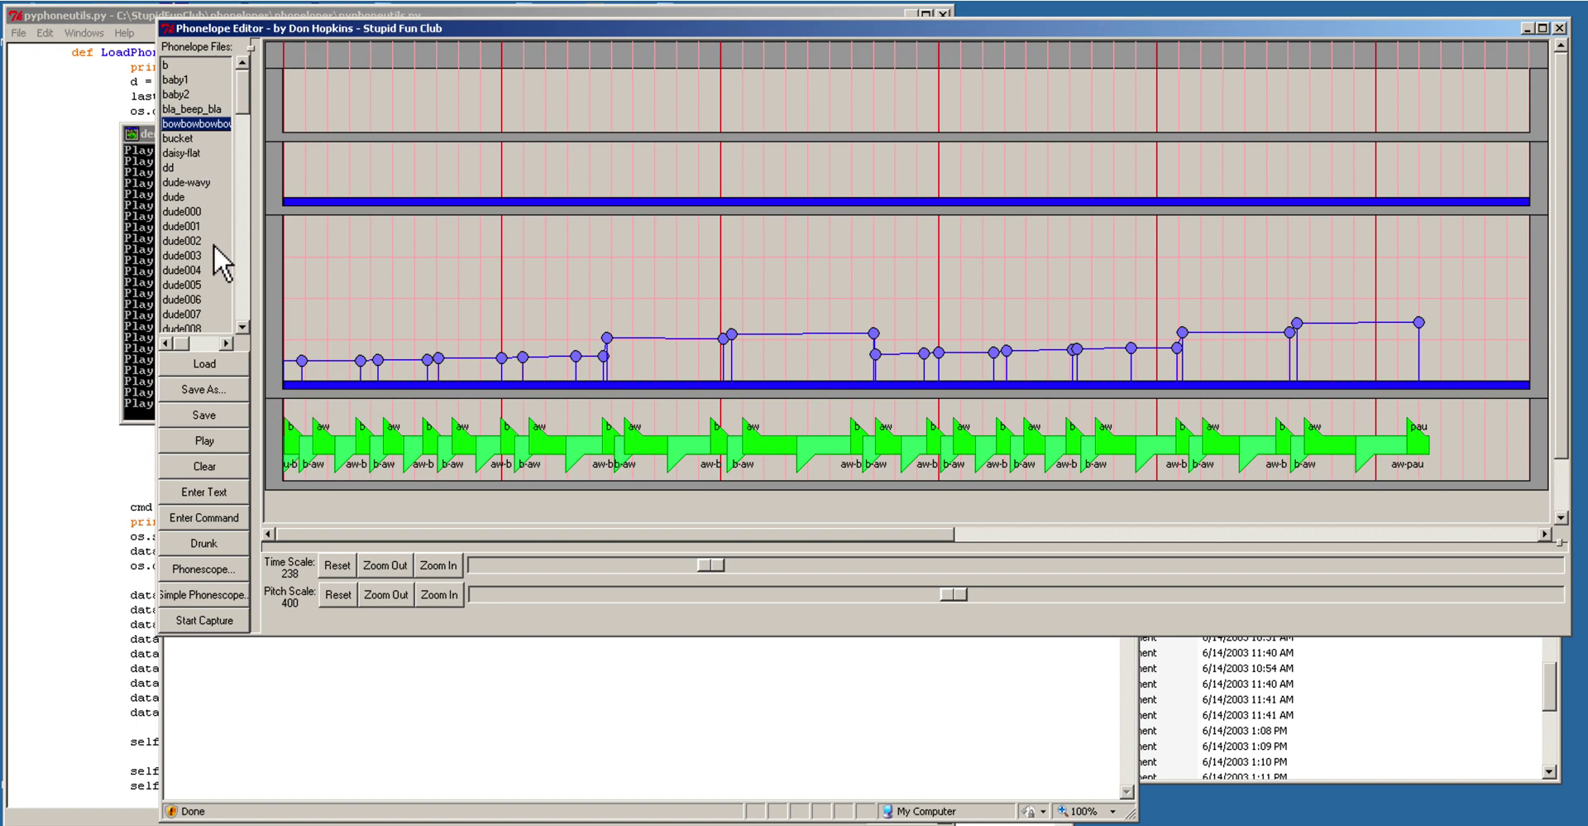
click(227, 578)
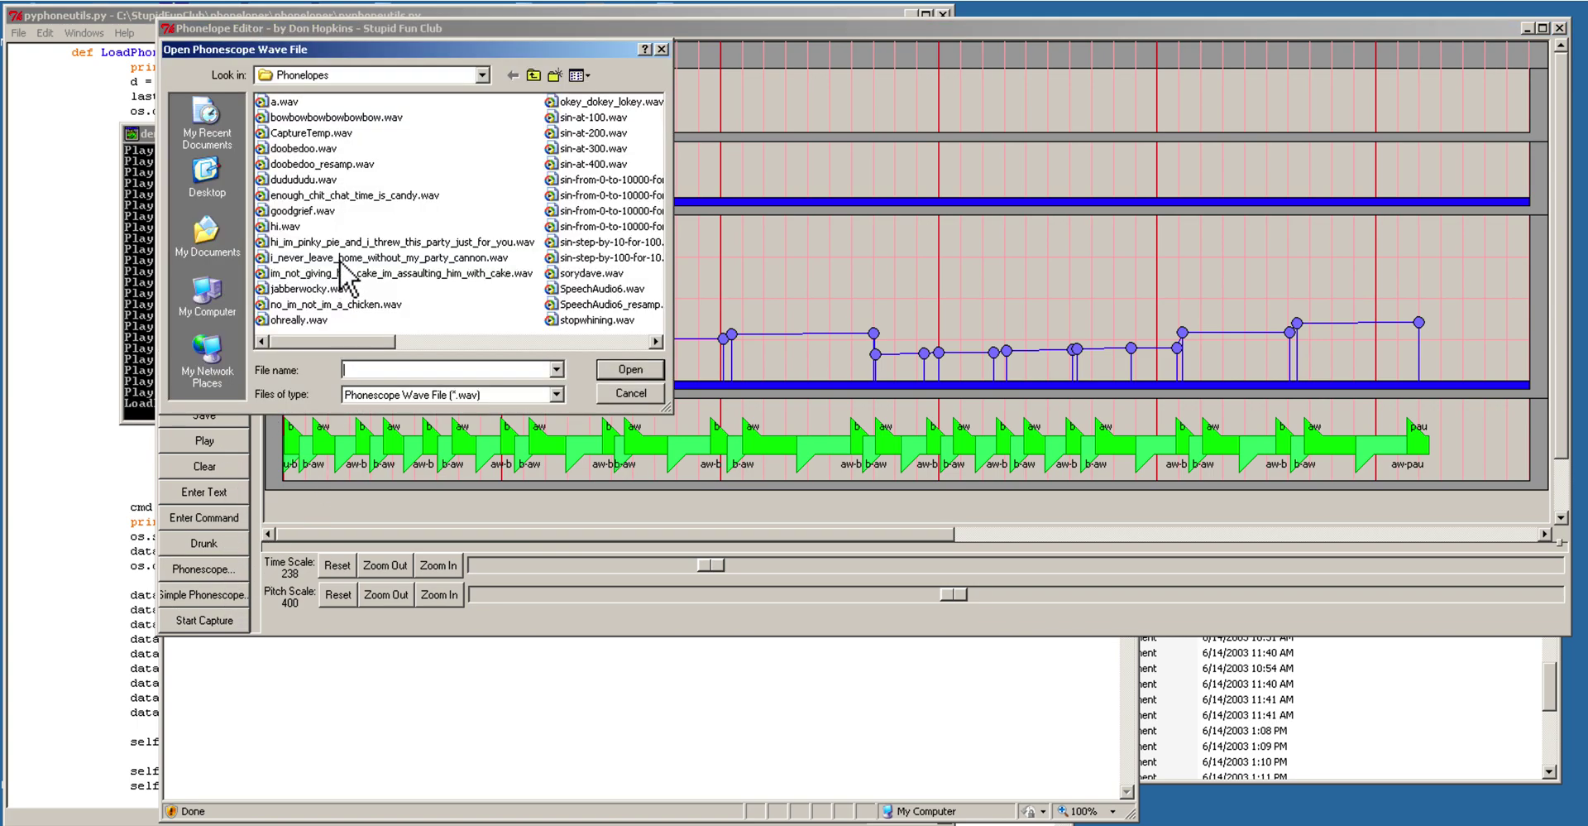
double_click(345, 120)
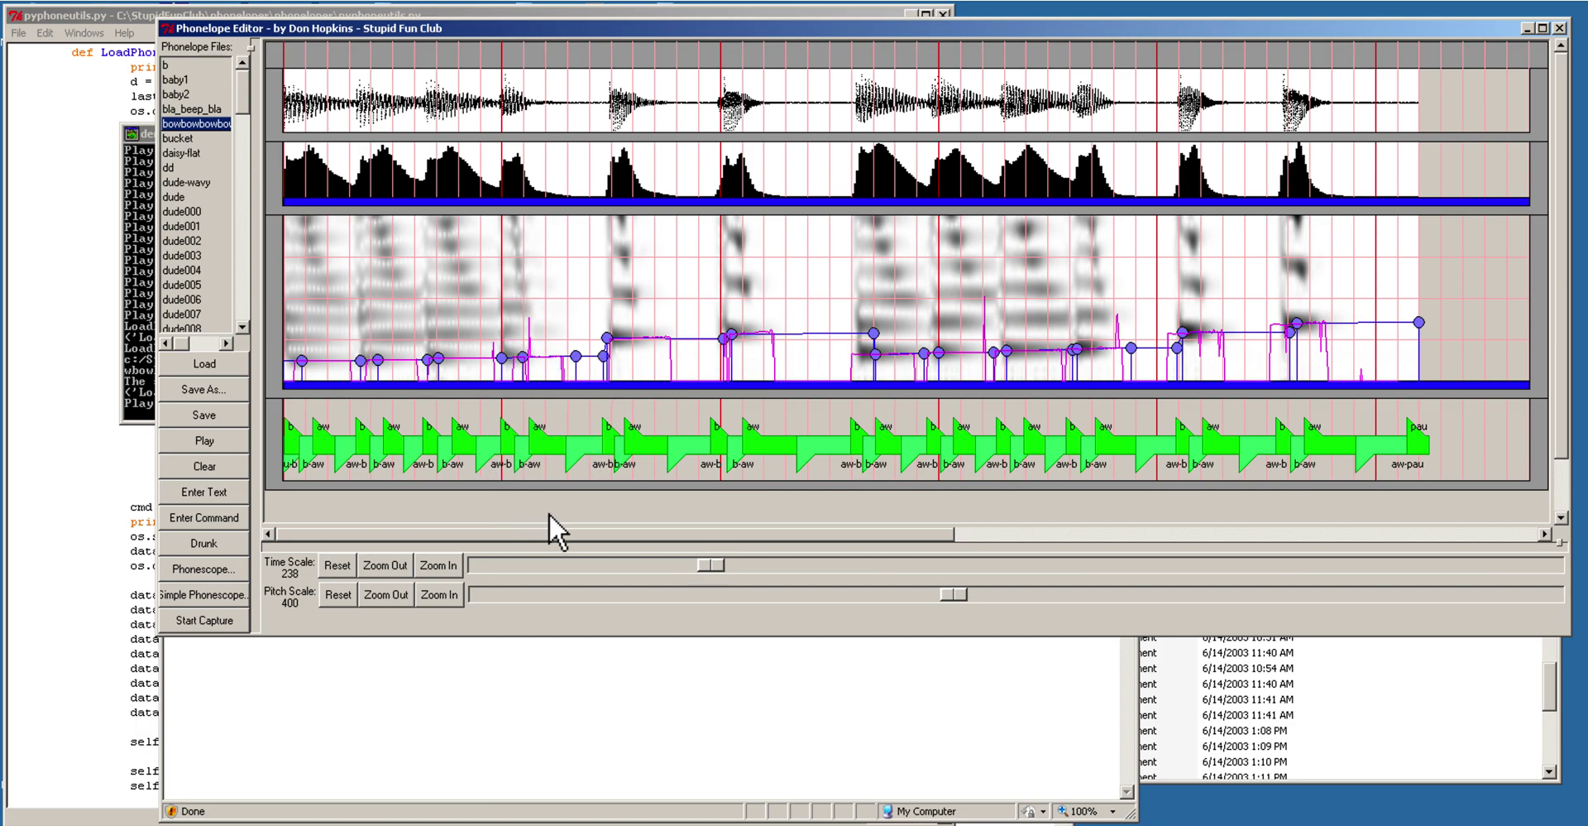
Step: Examine the waveform, spectrogram and pitch track against the phoneme segments at a time scale of 772
drag(719, 576, 901, 579)
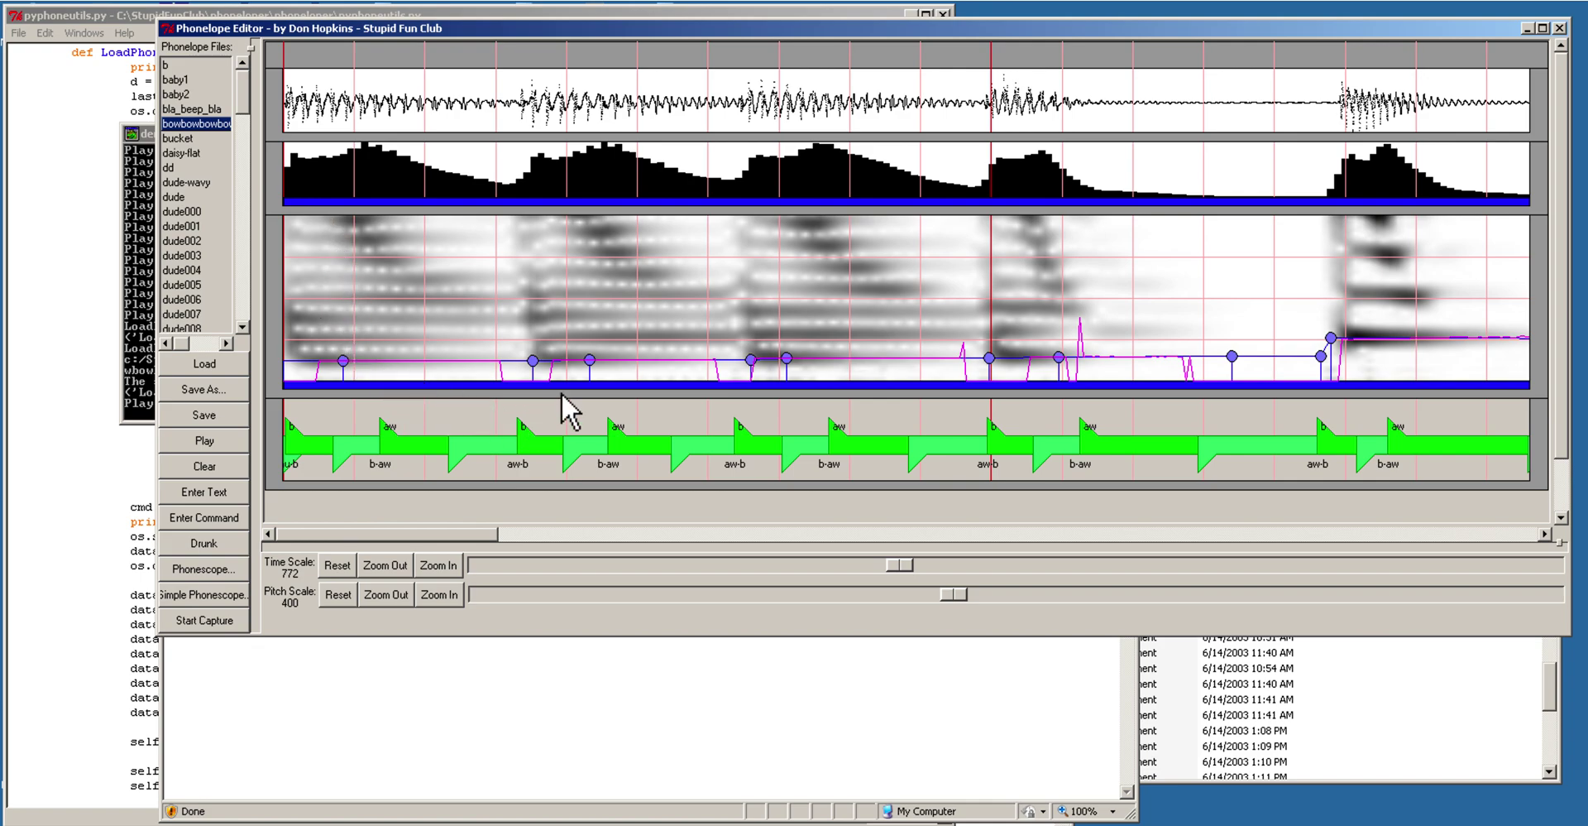
drag(494, 544, 660, 556)
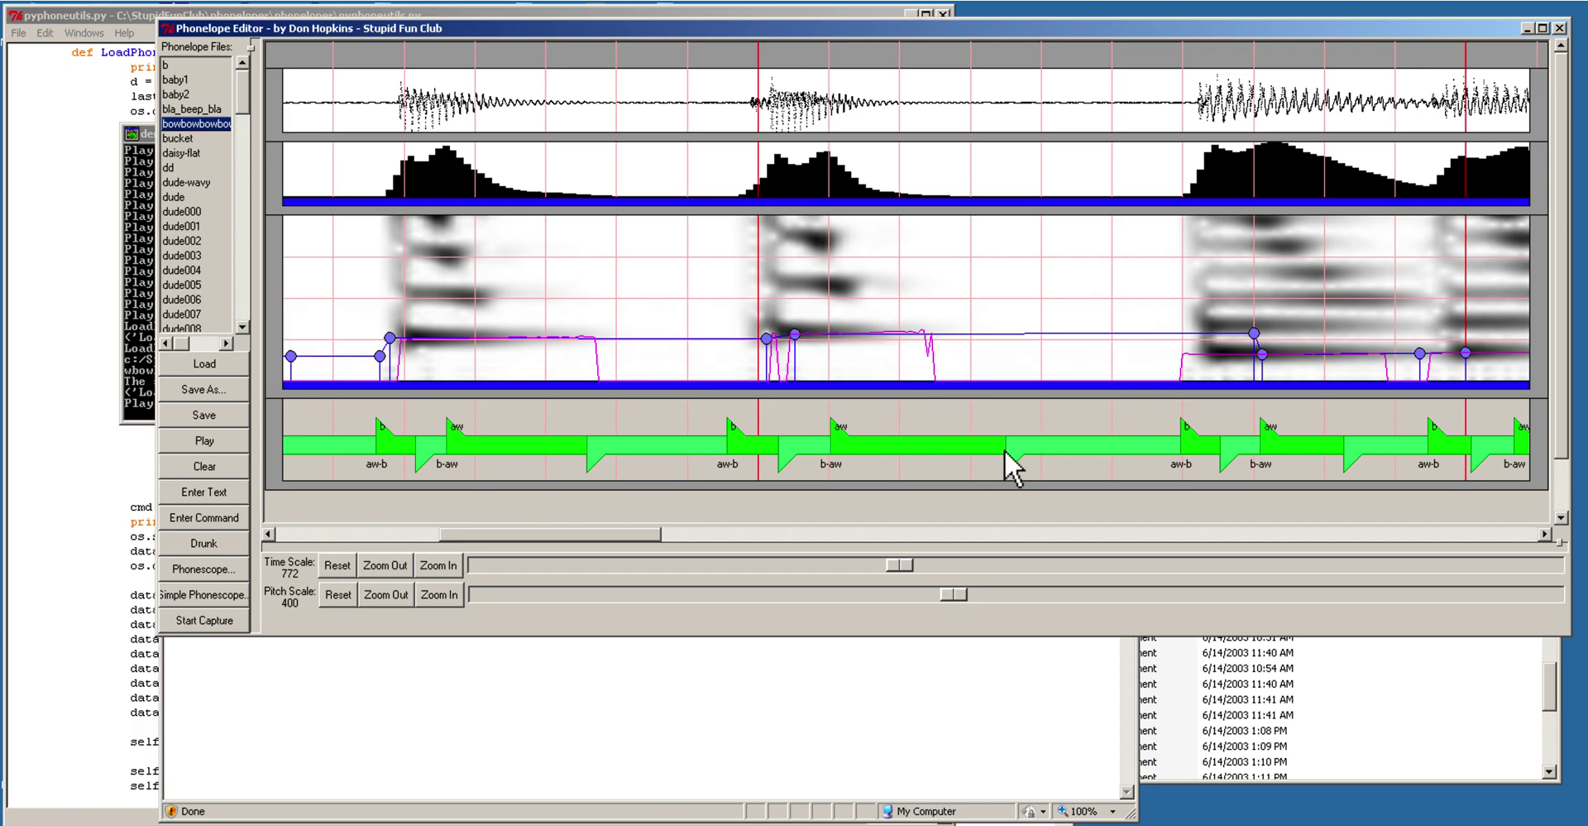
drag(663, 535, 473, 563)
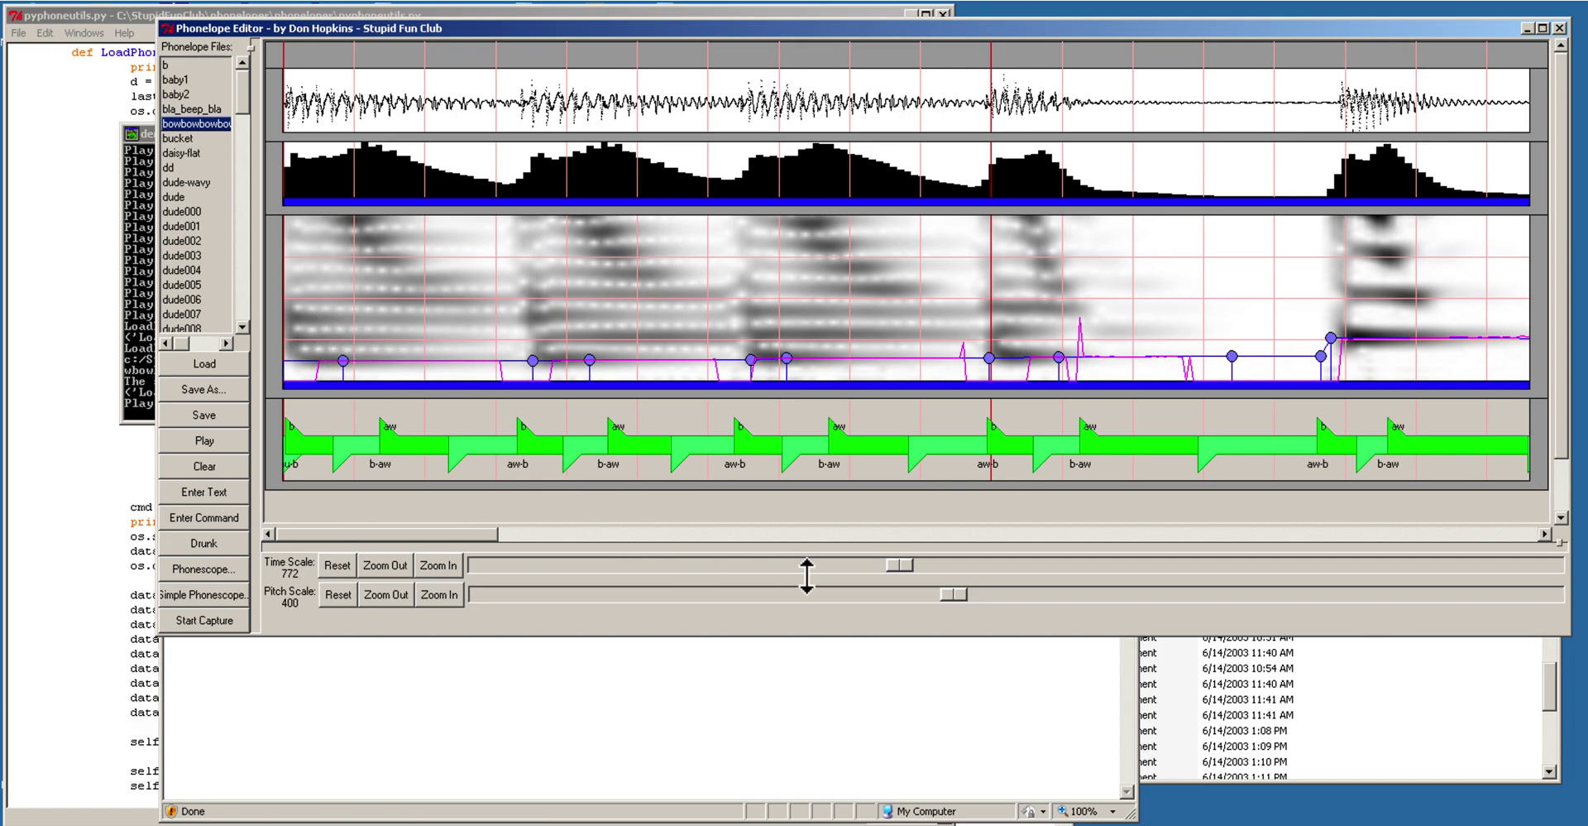
Step: Select all pitch points at time scale 82, lower them together, and set the time scale to 1231
drag(900, 567, 624, 571)
mouse_move(717, 297)
mouse_down()
mouse_move(712, 281)
mouse_move(177, 405)
mouse_up()
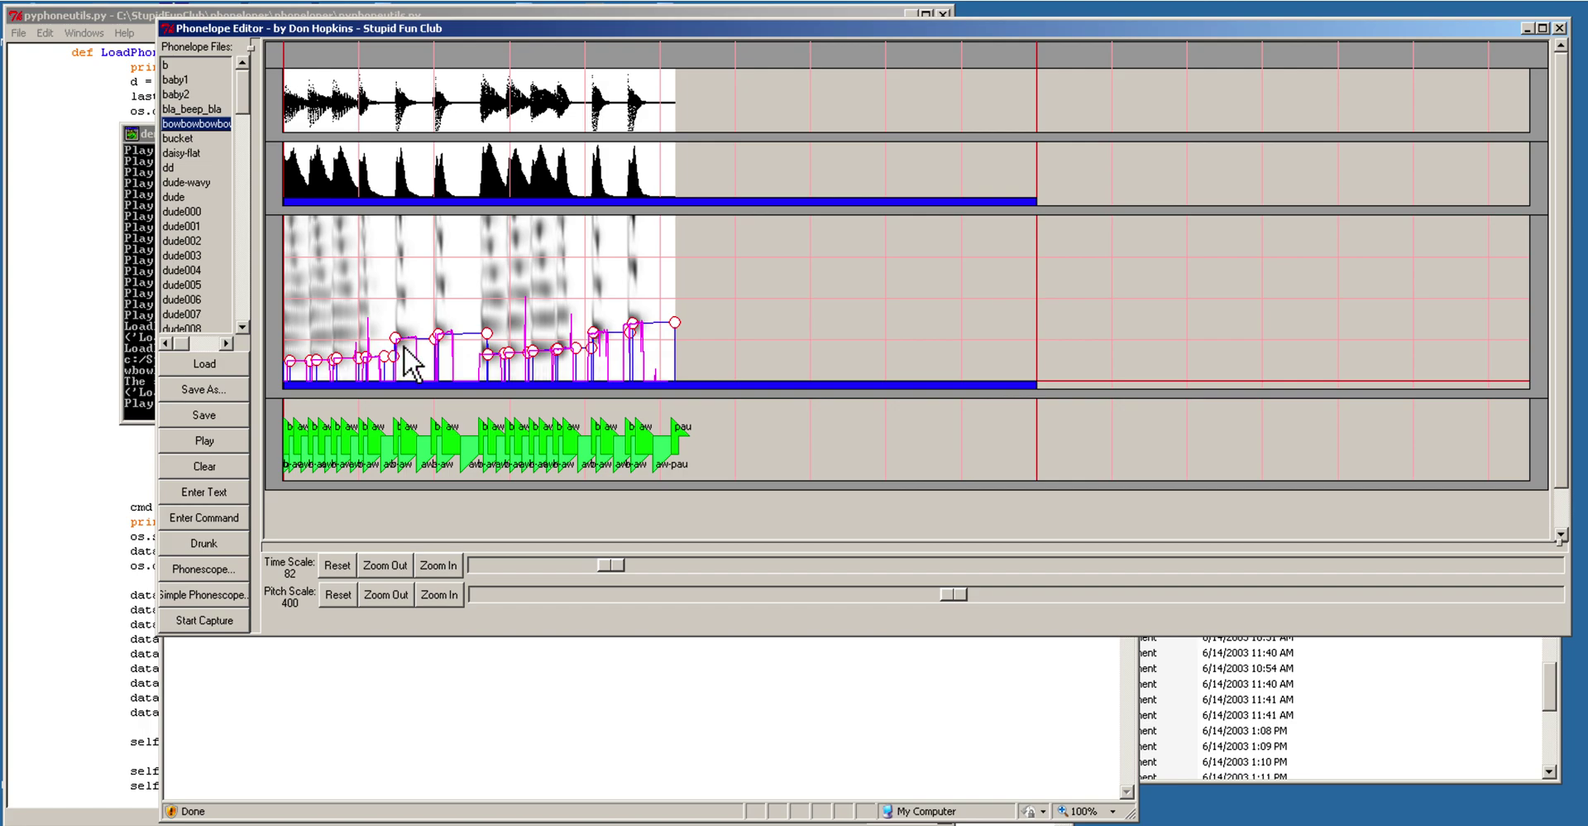
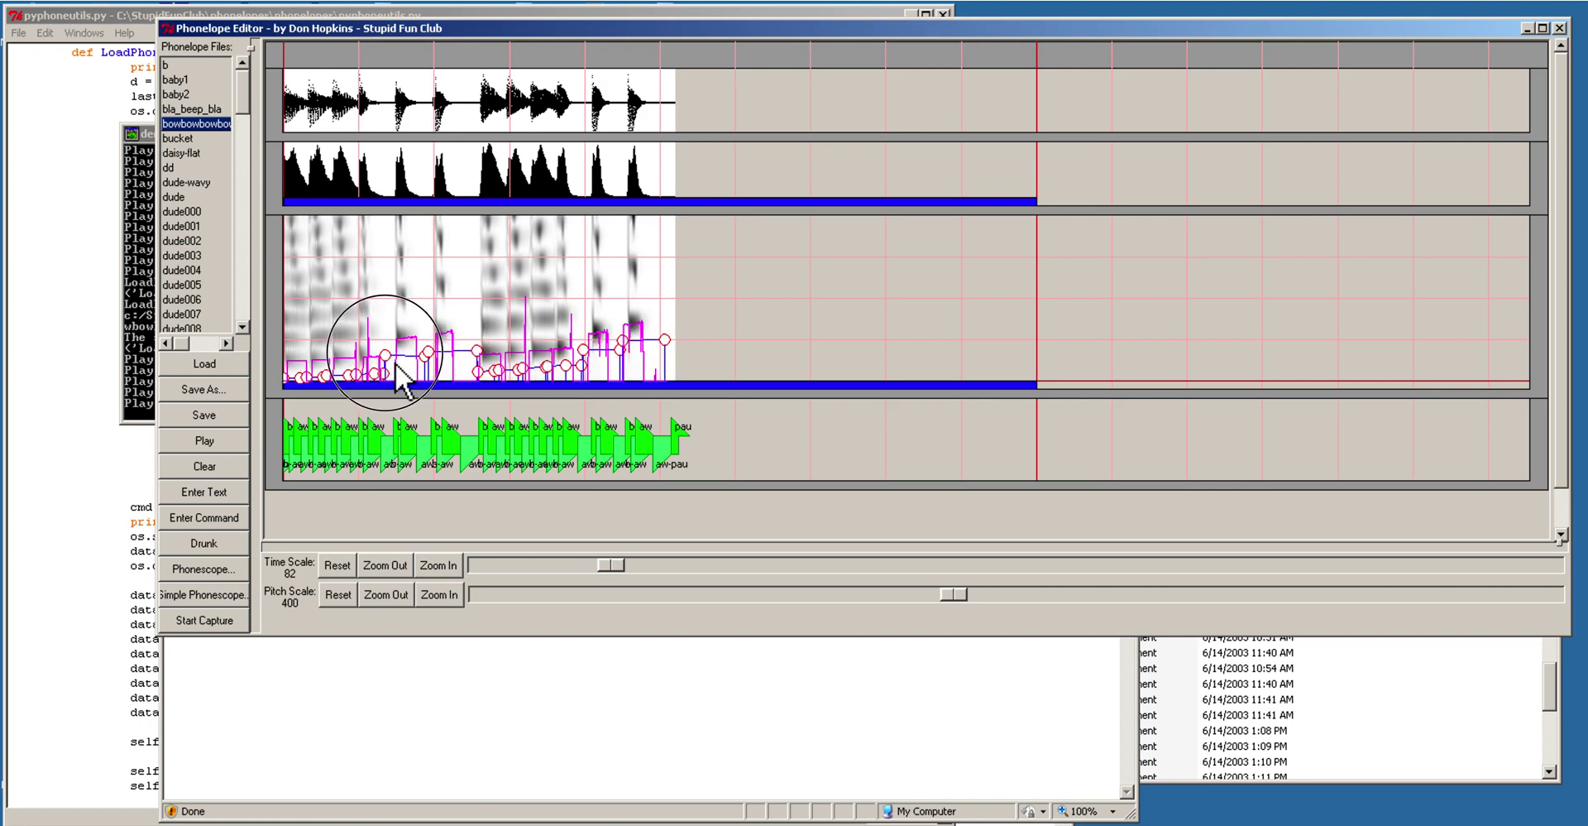
drag(622, 574, 1021, 564)
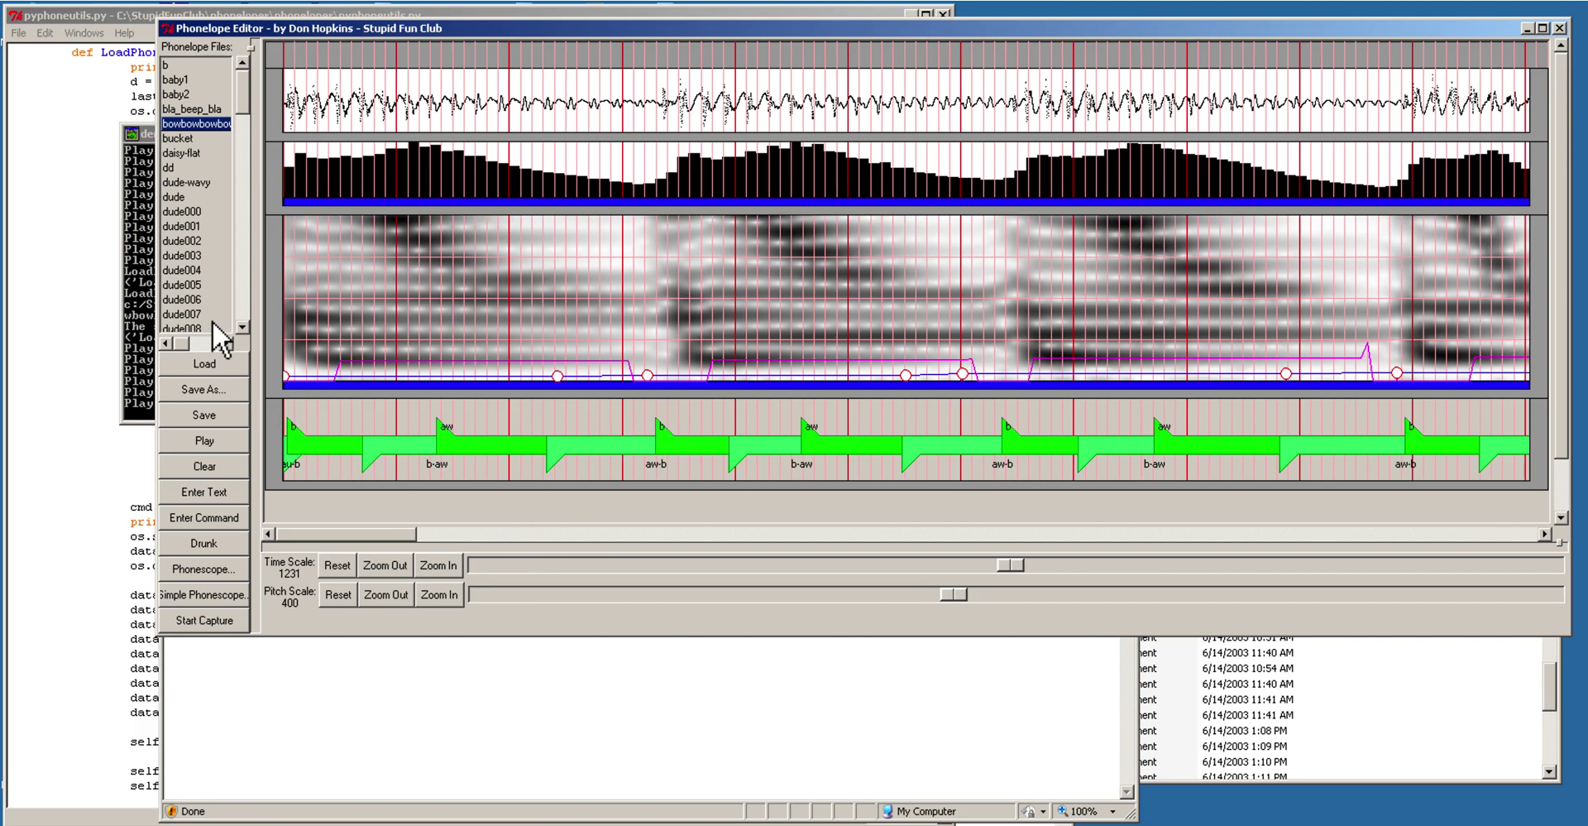
Step: Clear the display of the recorded wave and spectrogram, and load the dude phonelope
click(195, 205)
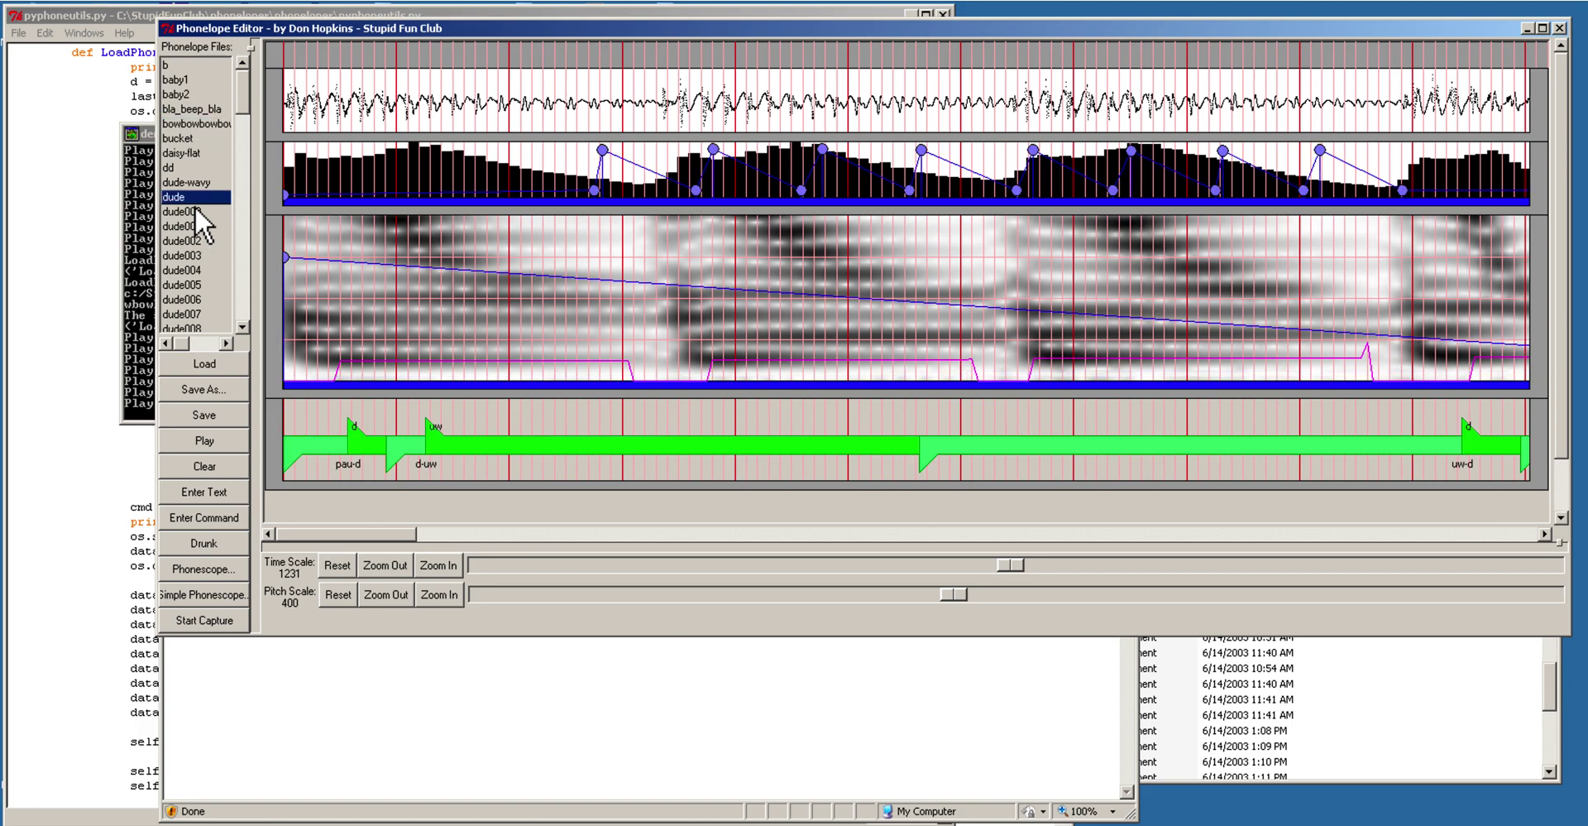
click(196, 465)
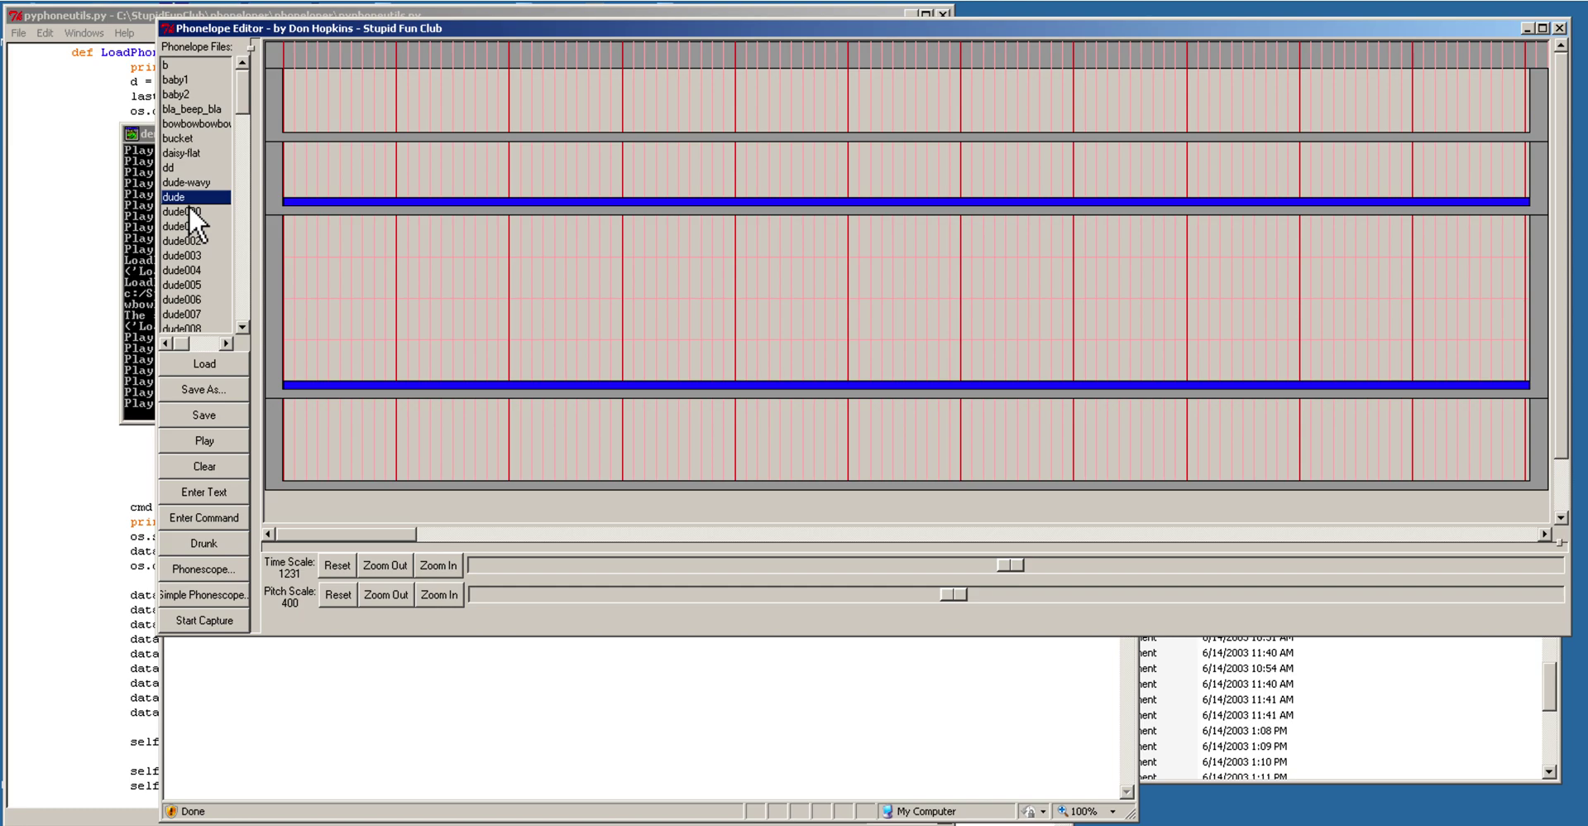
click(188, 205)
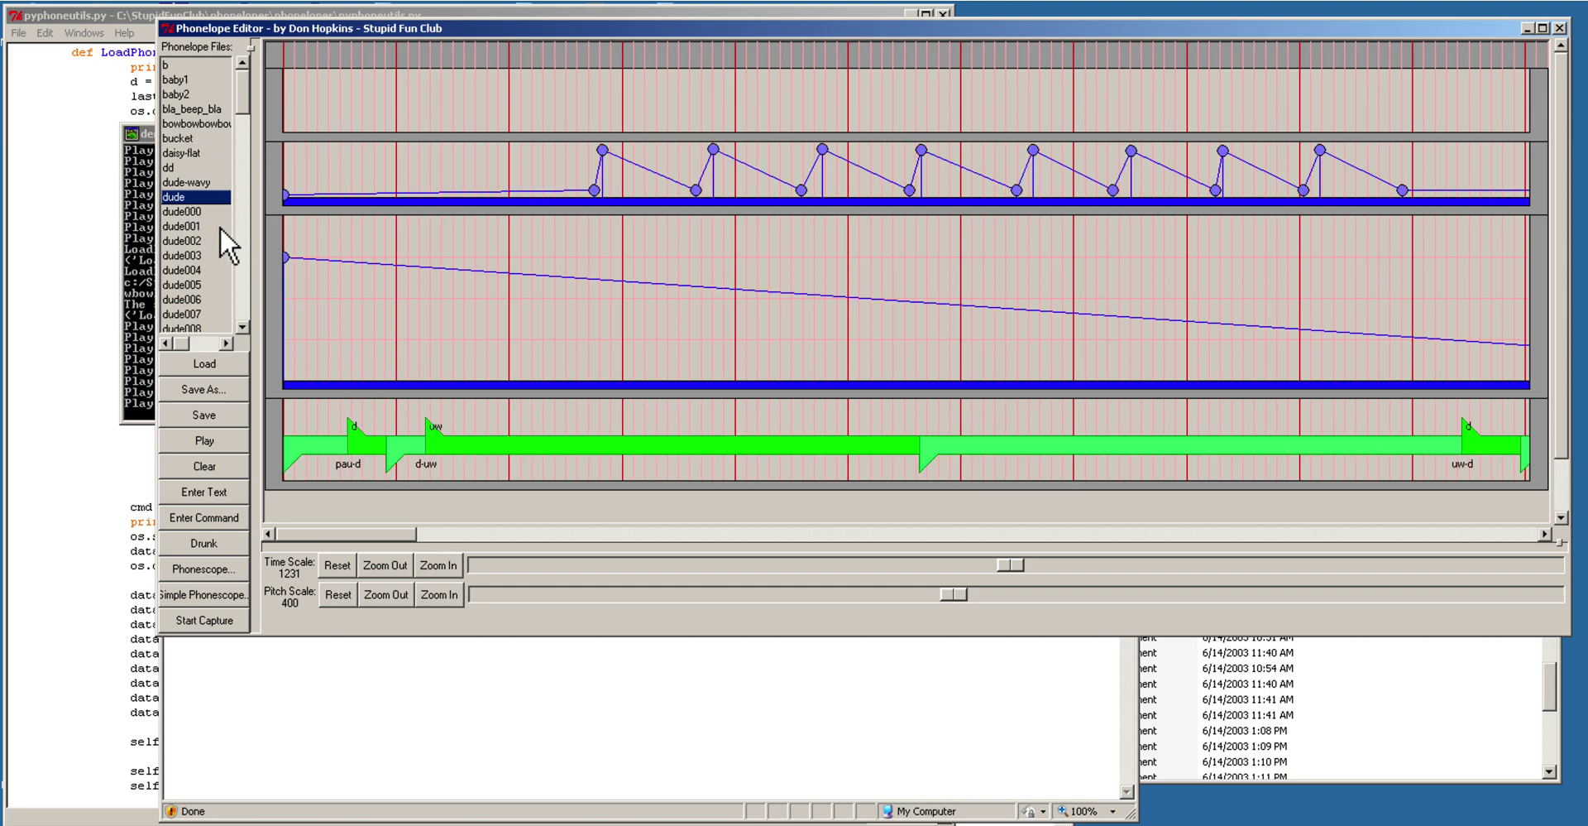
Step: Audition the numbered dude phonelopes from dude000 through dude007, comparing their pitch curves and phoneme durations
click(199, 219)
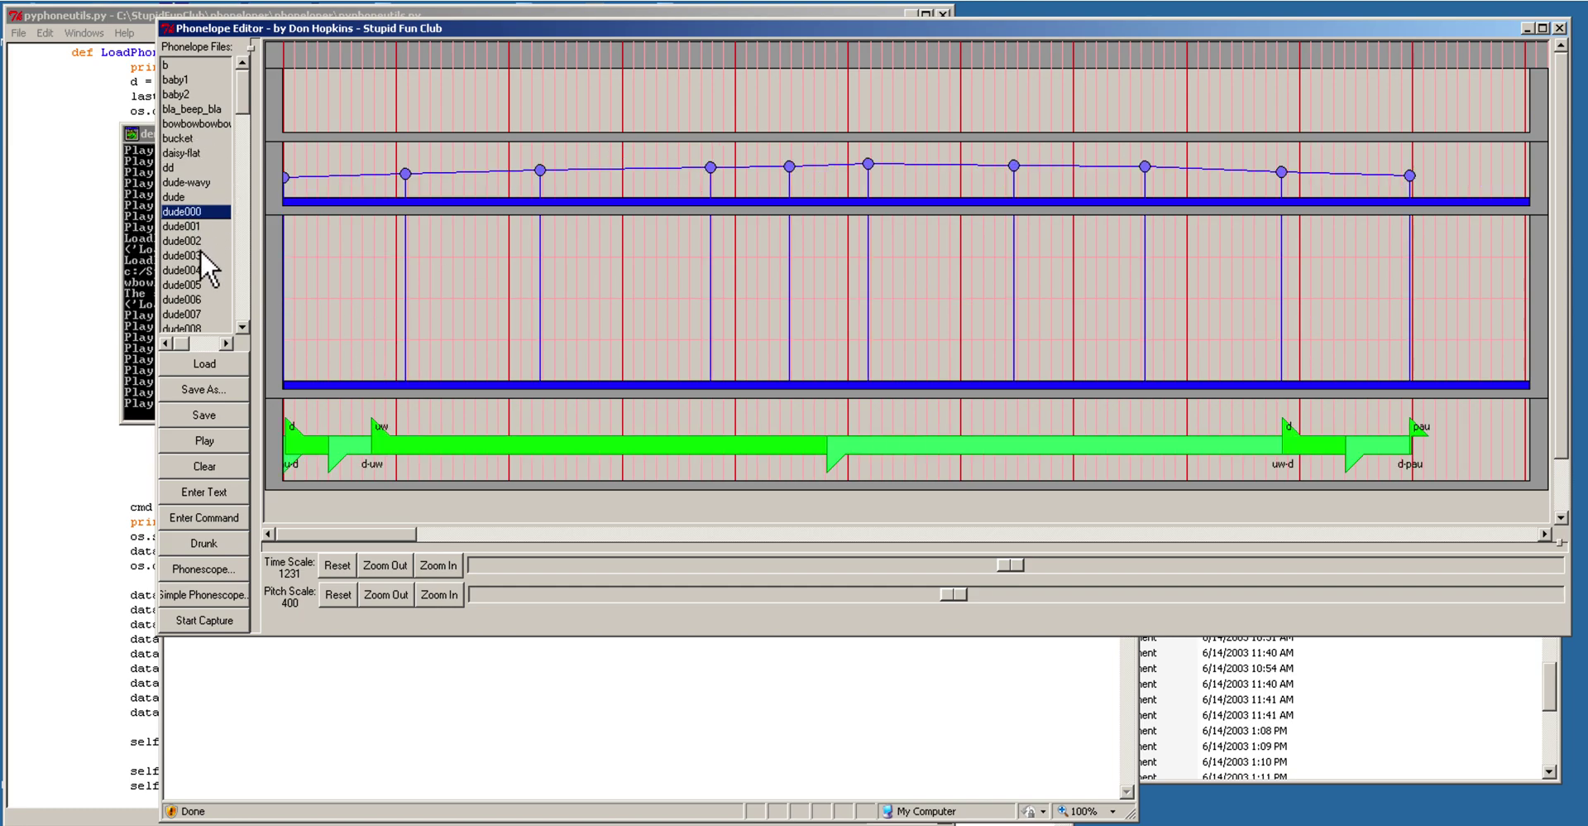
click(204, 231)
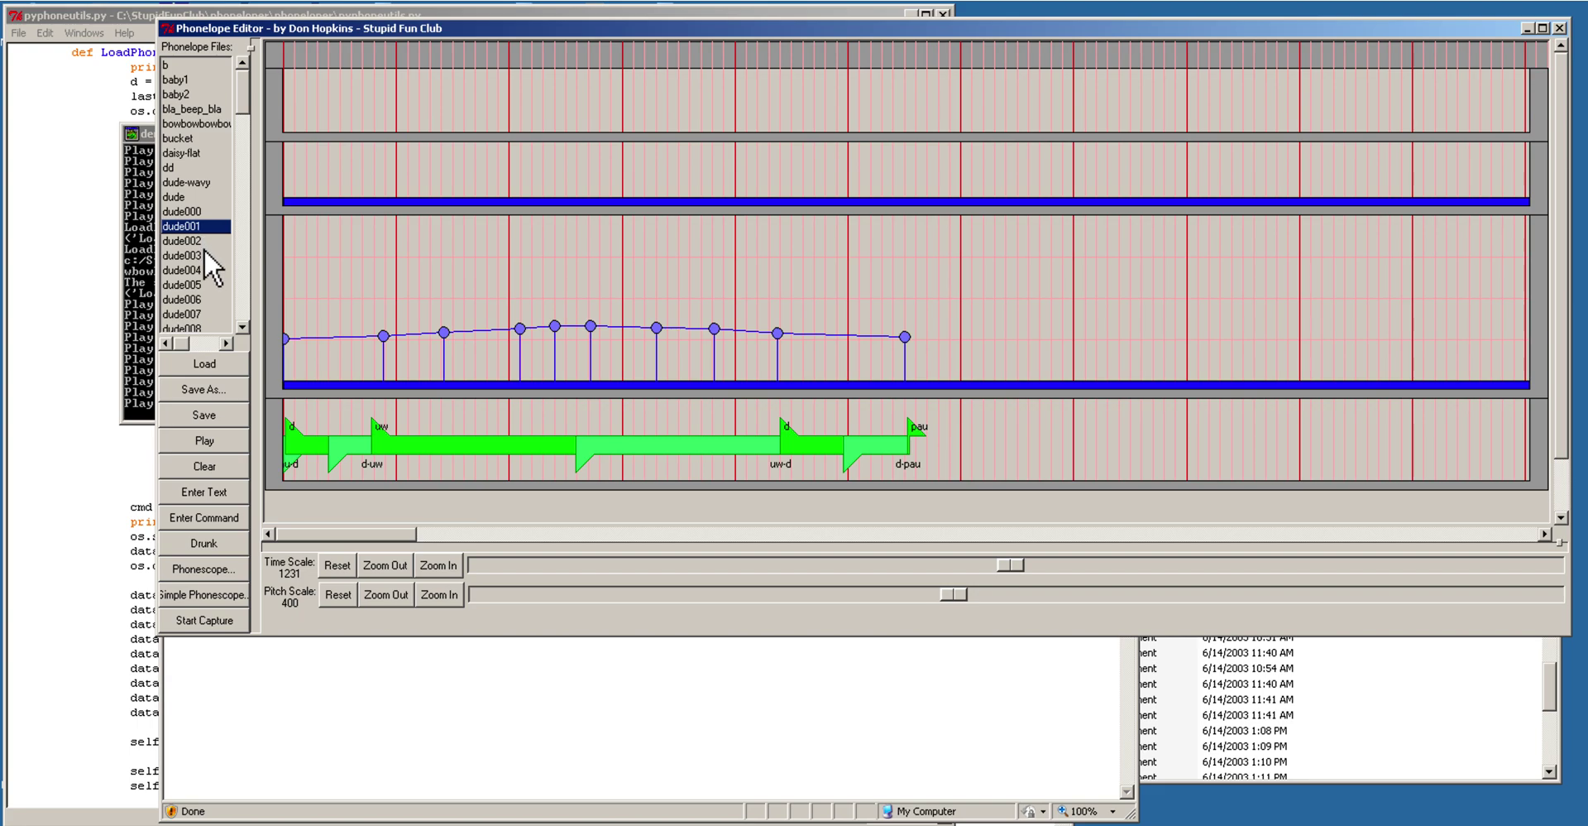
click(204, 253)
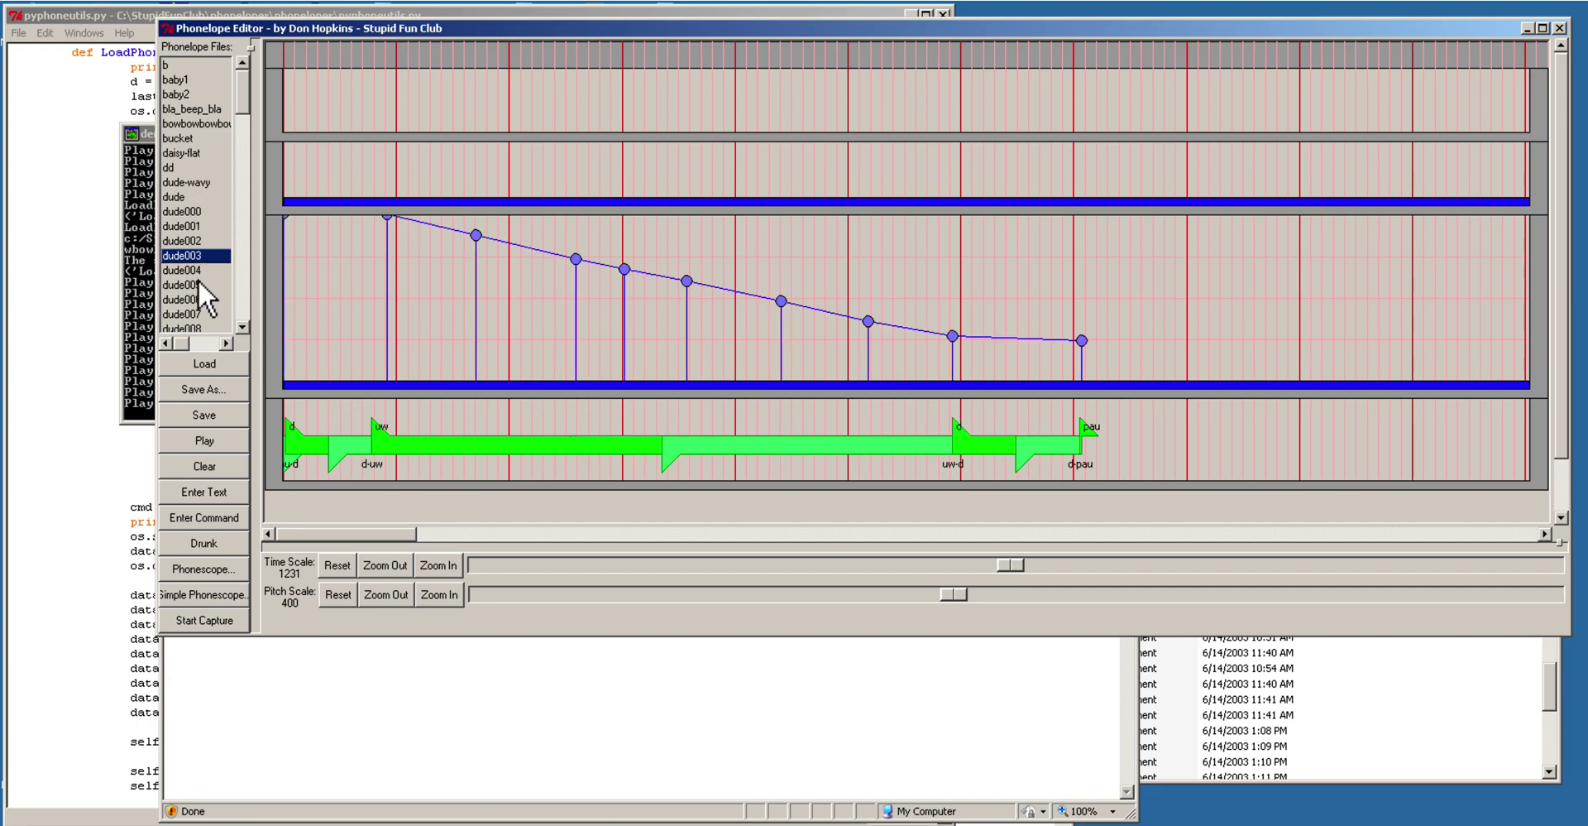
click(200, 271)
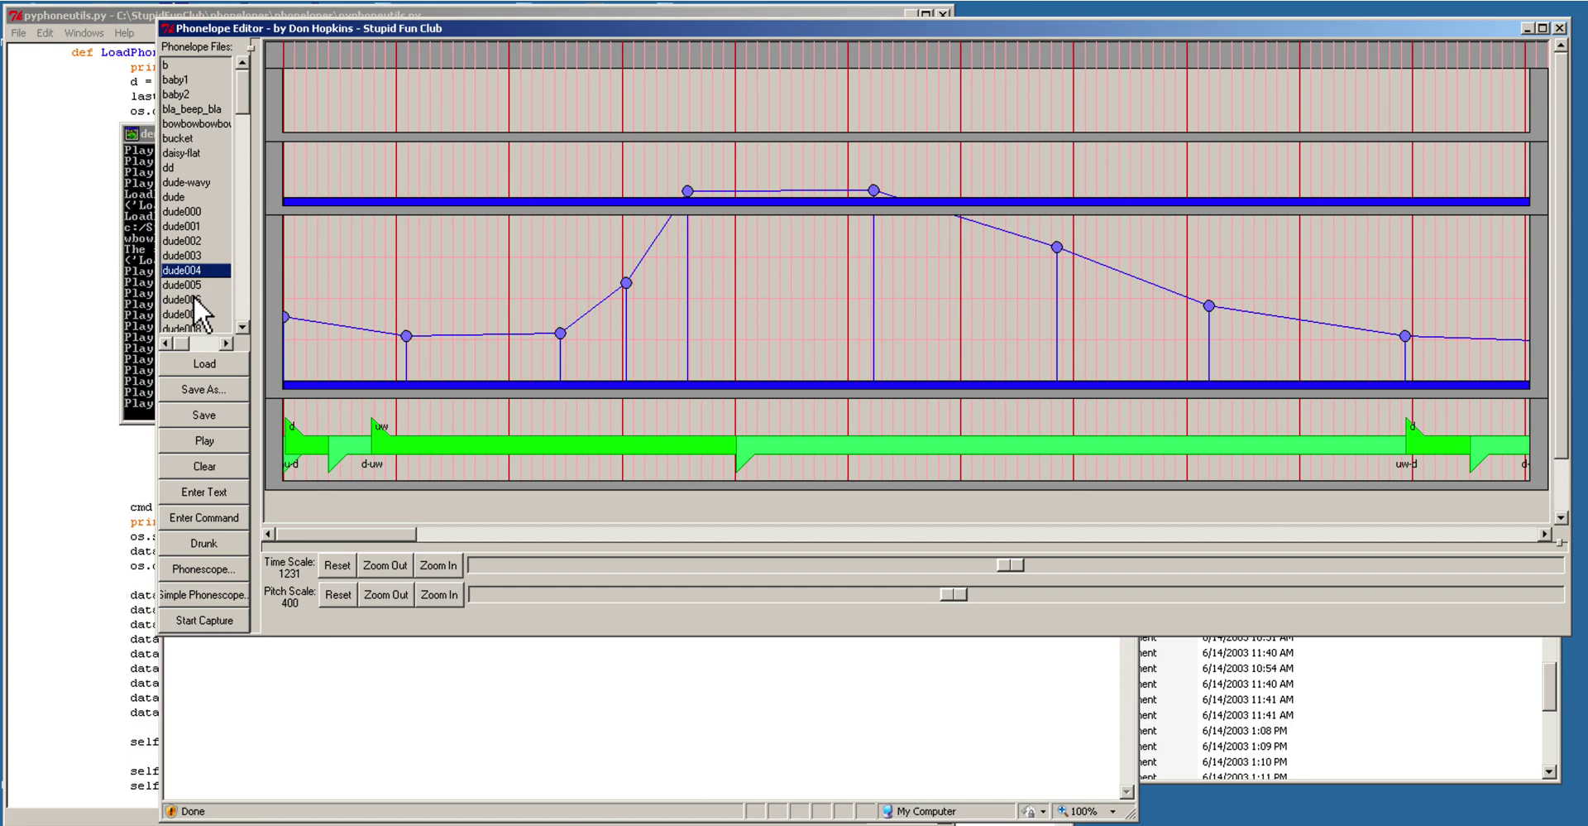
key(Down)
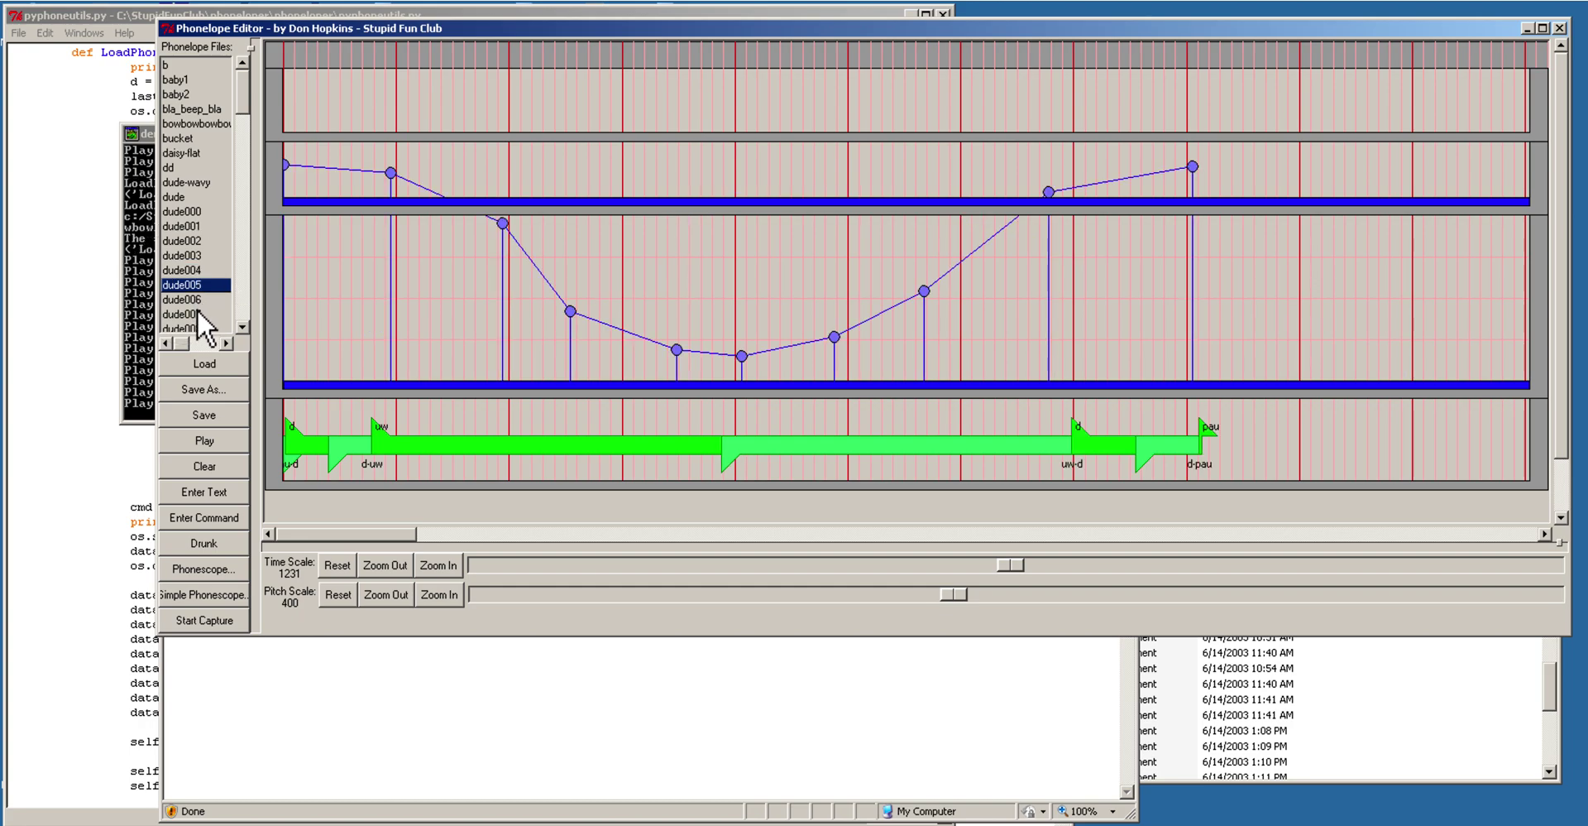
key(Down)
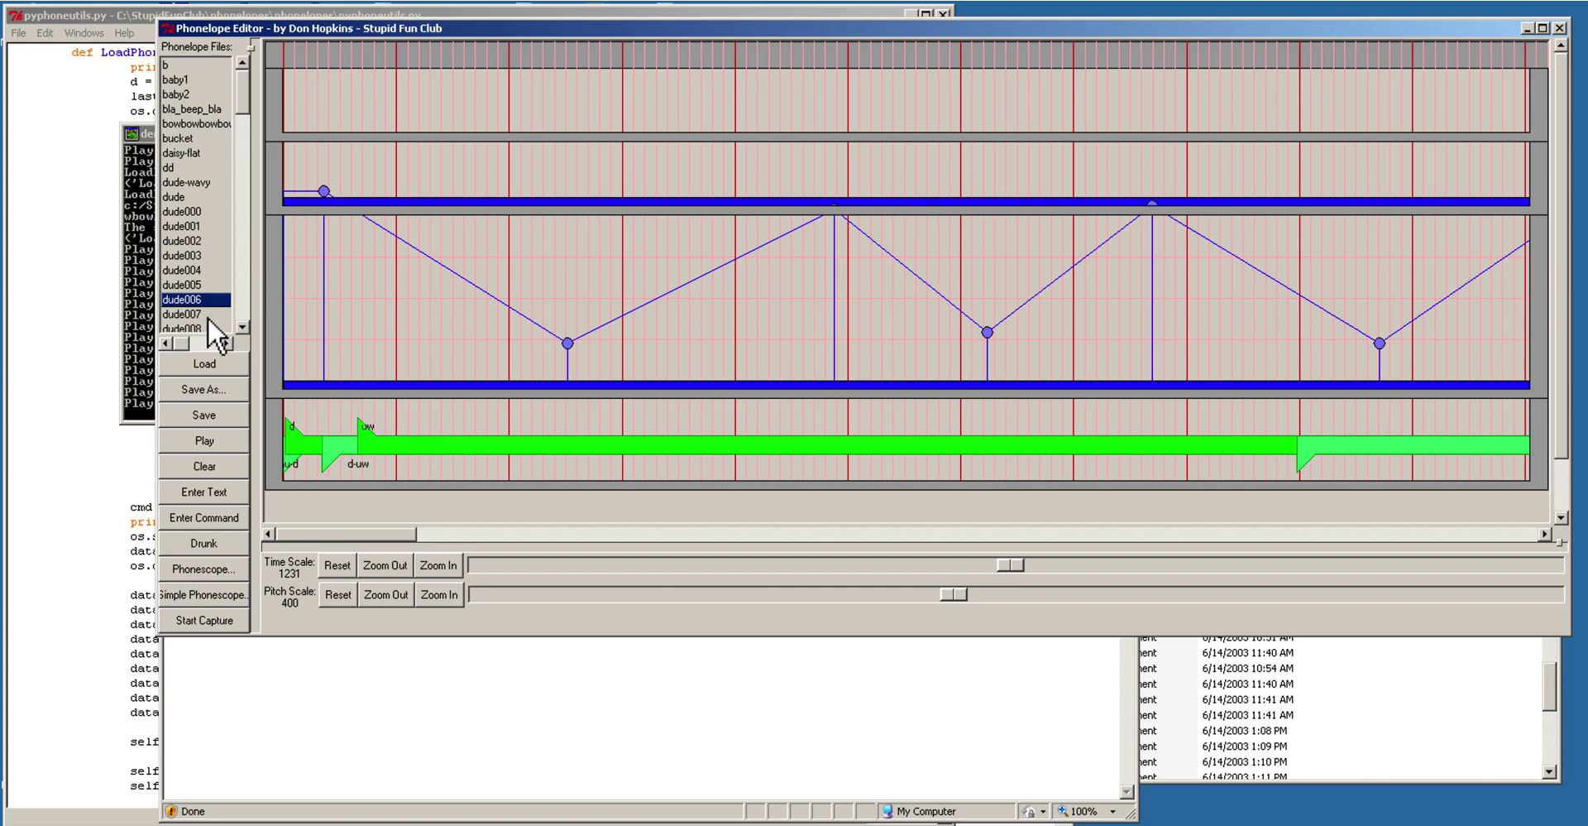
key(Down)
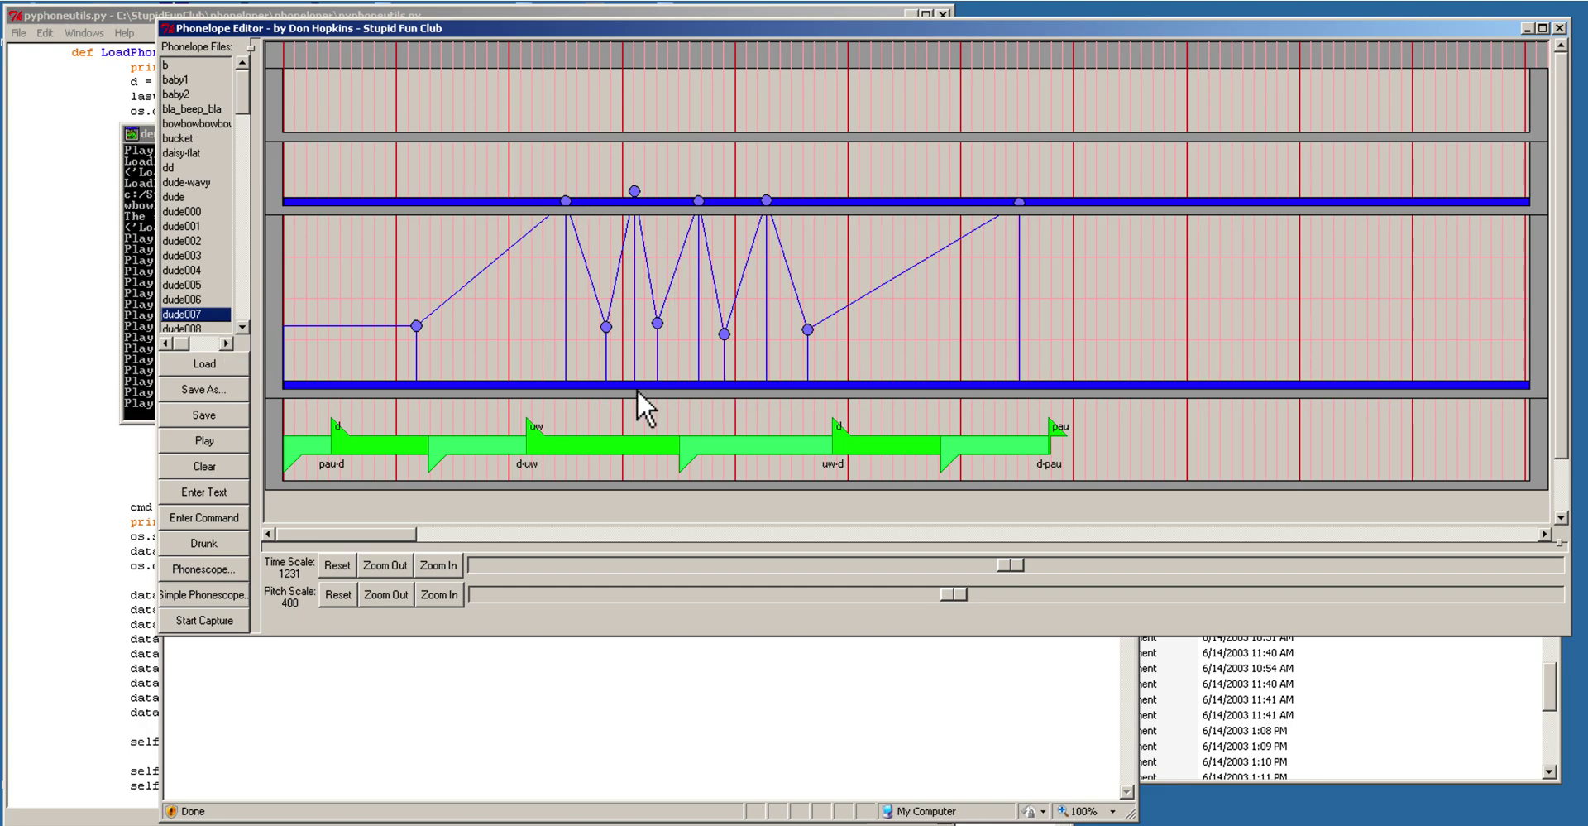
Step: Audition the fuck phonelope and its variations fuck1 through fuck4
drag(246, 102, 253, 167)
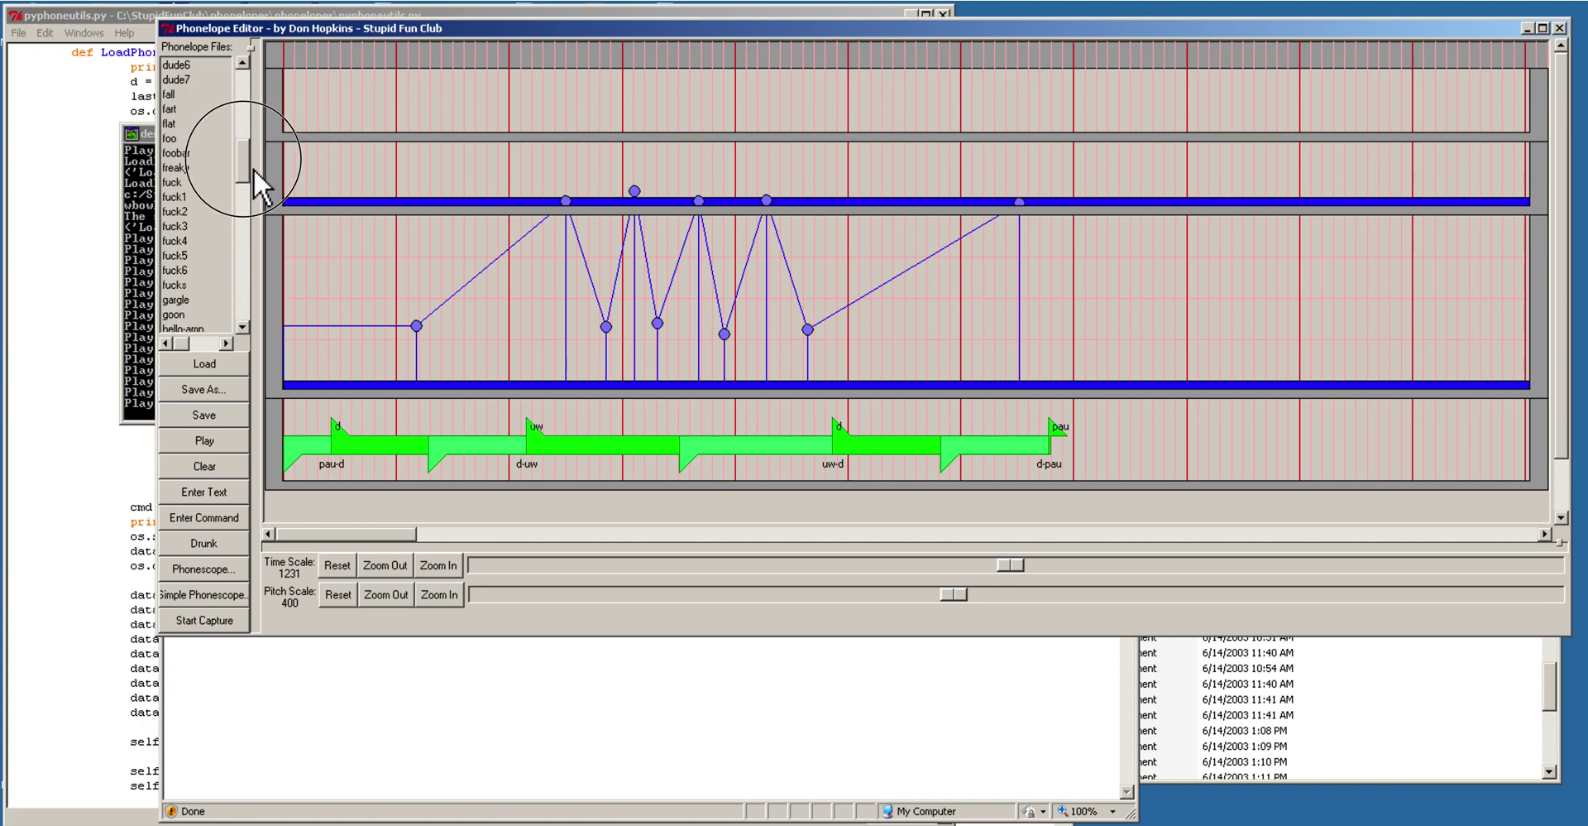
click(186, 184)
click(186, 197)
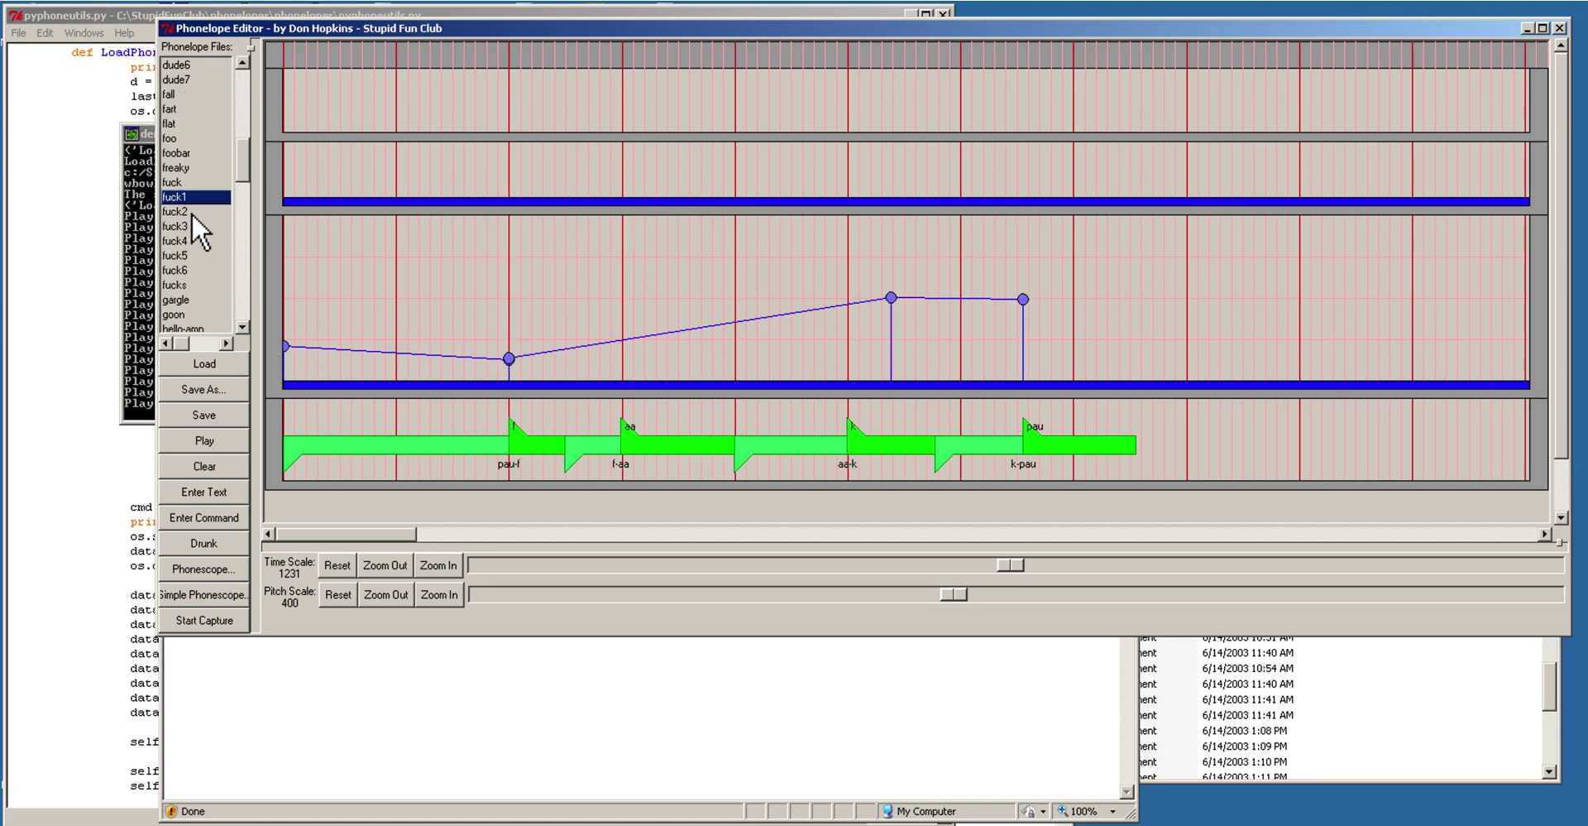
key(Down)
key(Down)
key(Down)
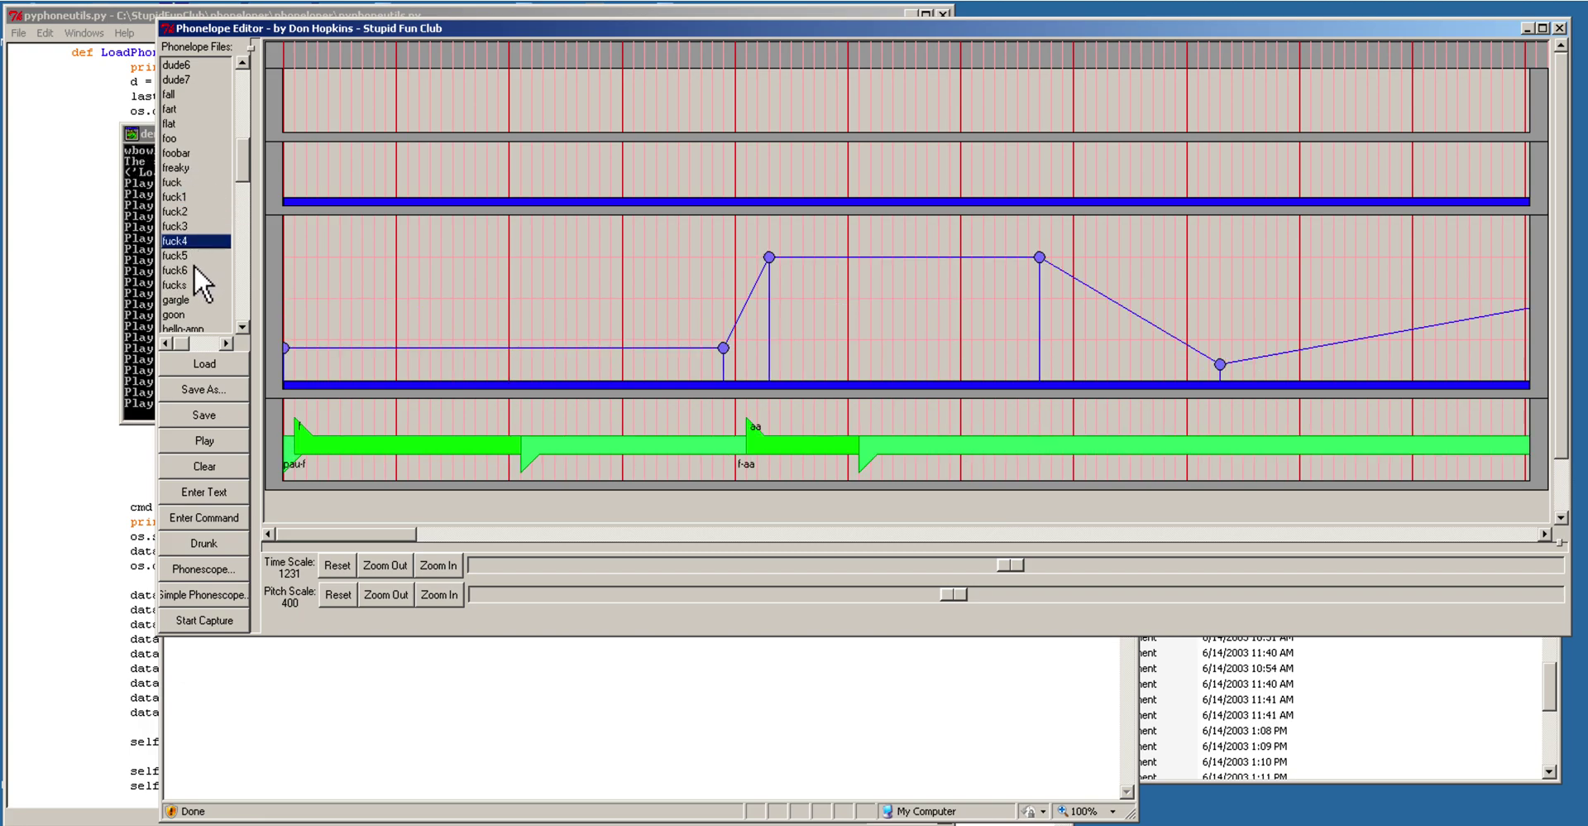
Step: Audition fuck5 and fuck6 at time scale 448, and view the combined fucks phonelope at time scale 193
drag(1015, 571, 799, 572)
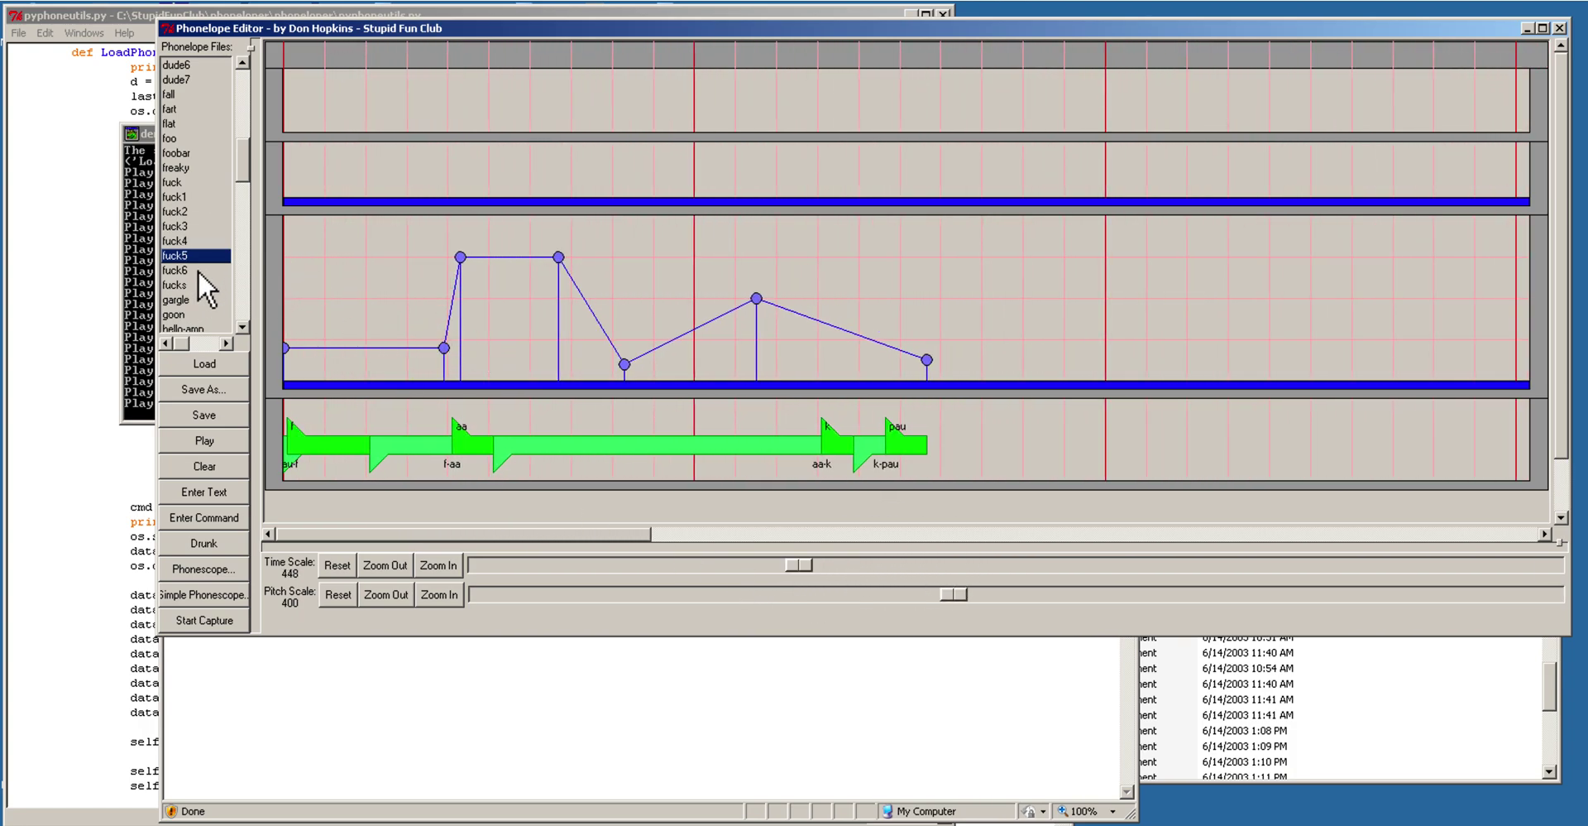
key(Down)
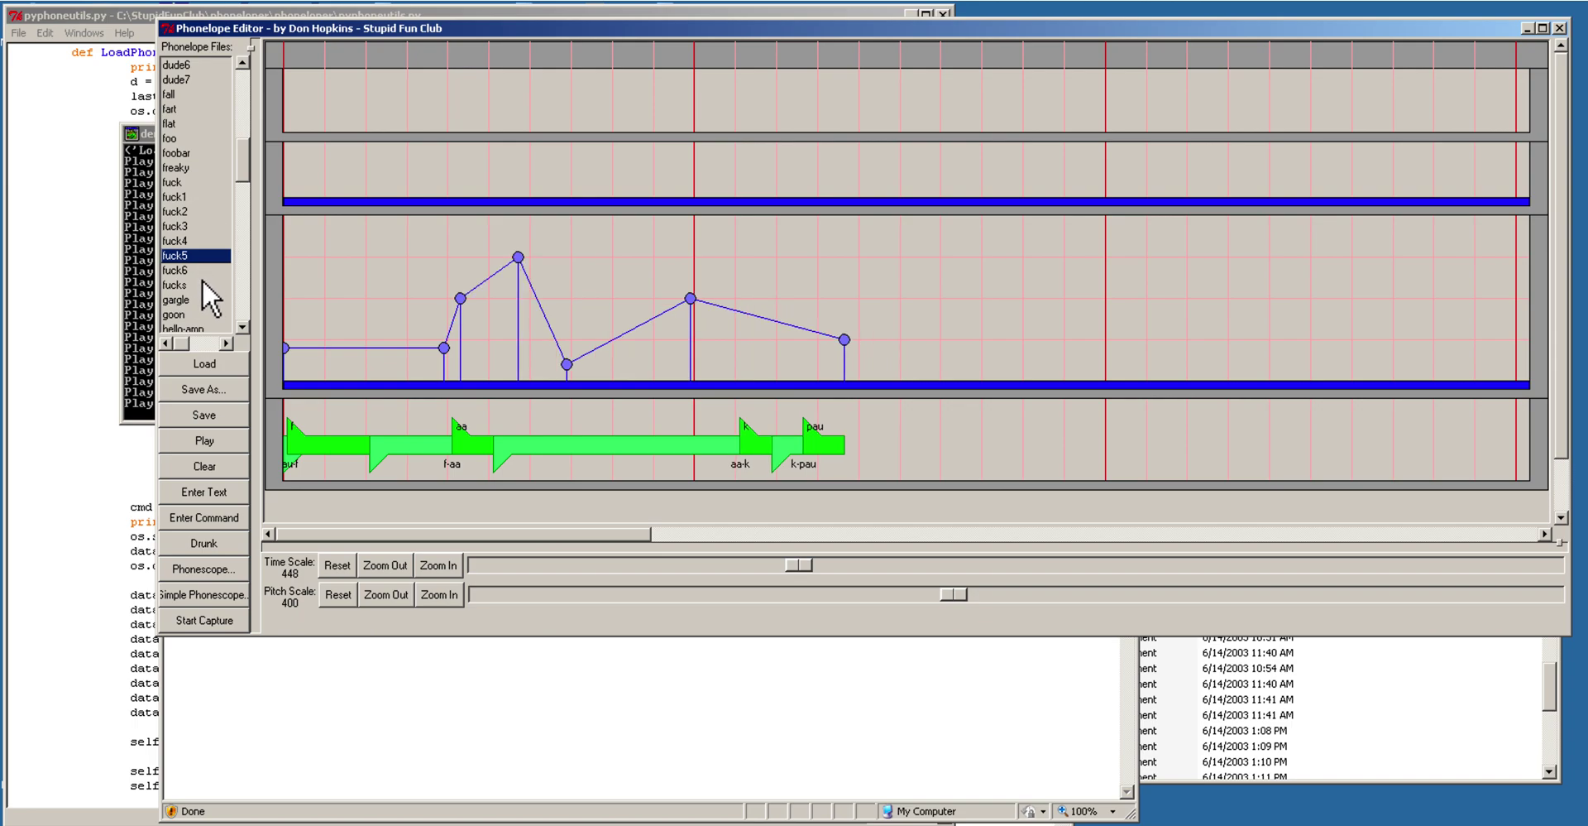
key(Down)
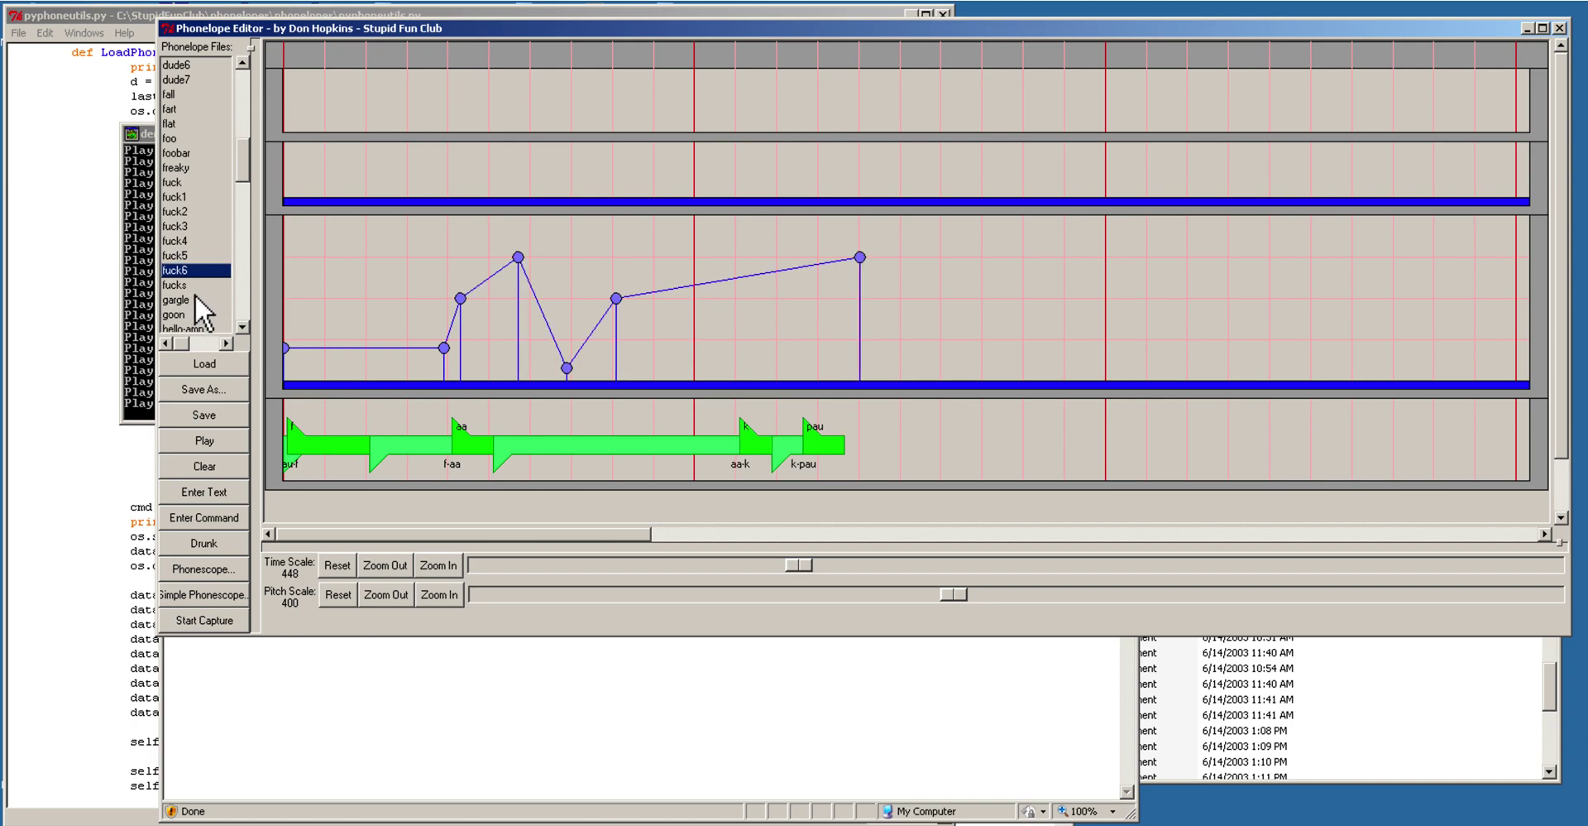
key(Down)
drag(802, 570, 683, 571)
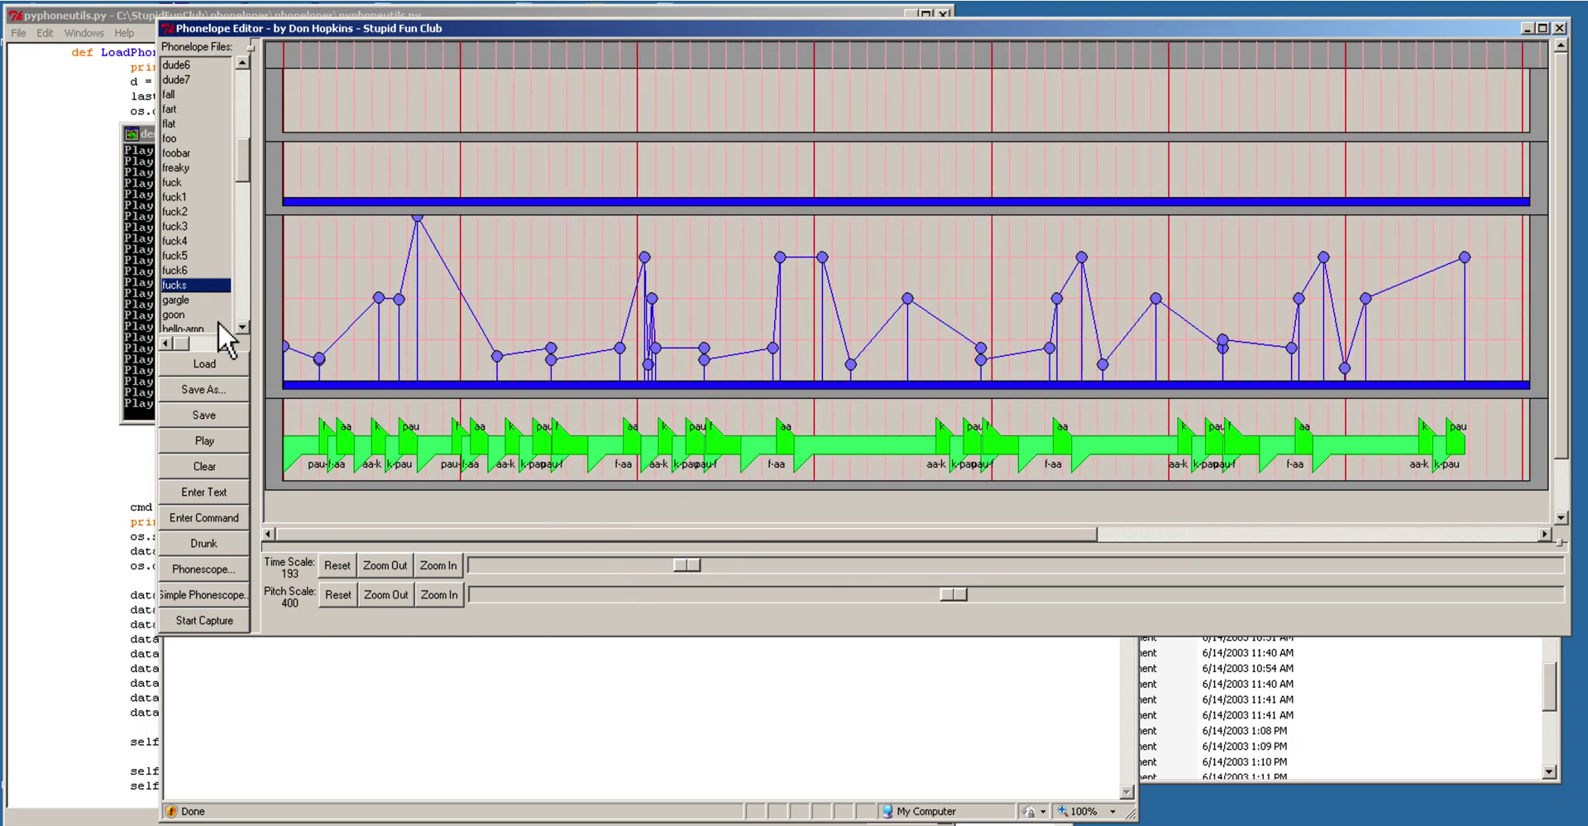
Step: Load the fuck phonelope at time scale 1453 and lower its six middle pitch points together
click(191, 189)
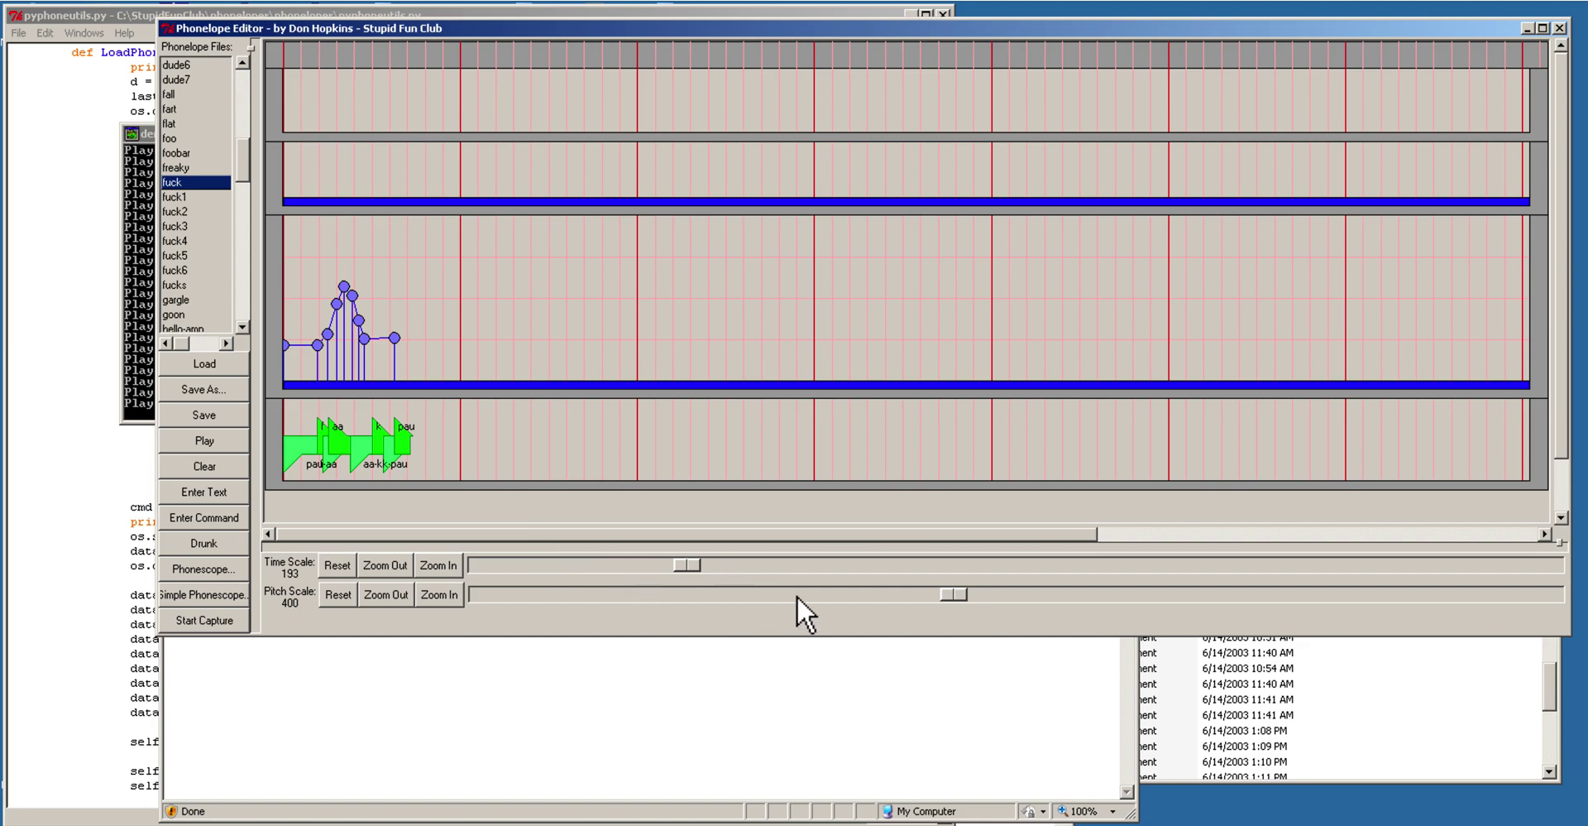
drag(687, 566, 1067, 569)
drag(584, 276, 906, 393)
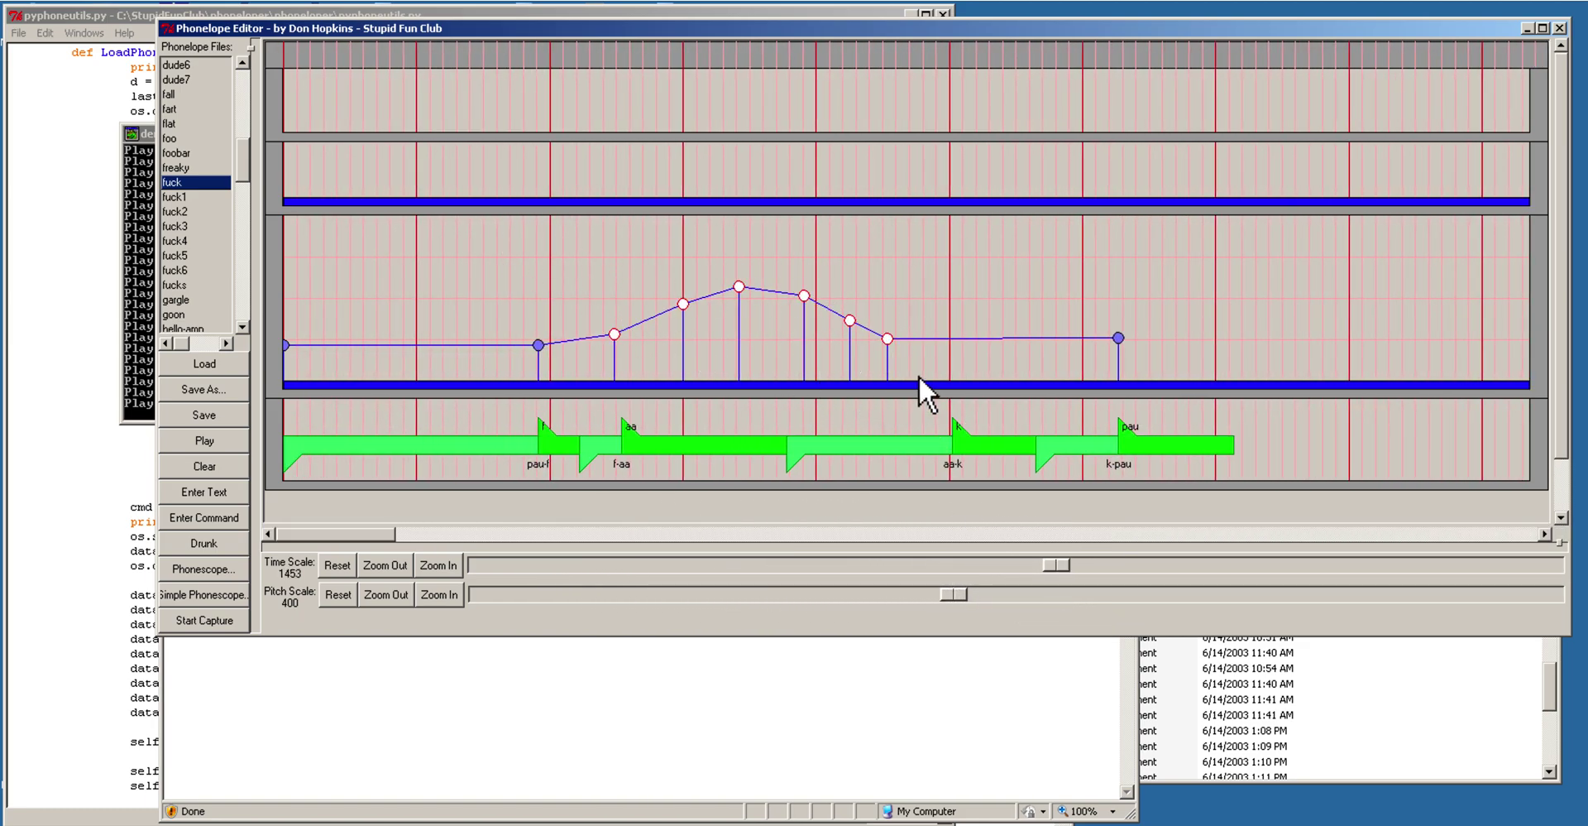
mouse_move(899, 349)
mouse_down()
mouse_move(921, 302)
mouse_move(1080, 316)
mouse_move(917, 364)
mouse_up()
Step: Lengthen the aa phoneme and the aa-k transition, and set the time scale to 703
drag(870, 440, 1107, 453)
drag(771, 456, 1047, 455)
drag(1067, 569, 891, 571)
Step: Raise the peak and following pitch points together, and drop the two points before the peak to a low level
click(706, 291)
click(836, 360)
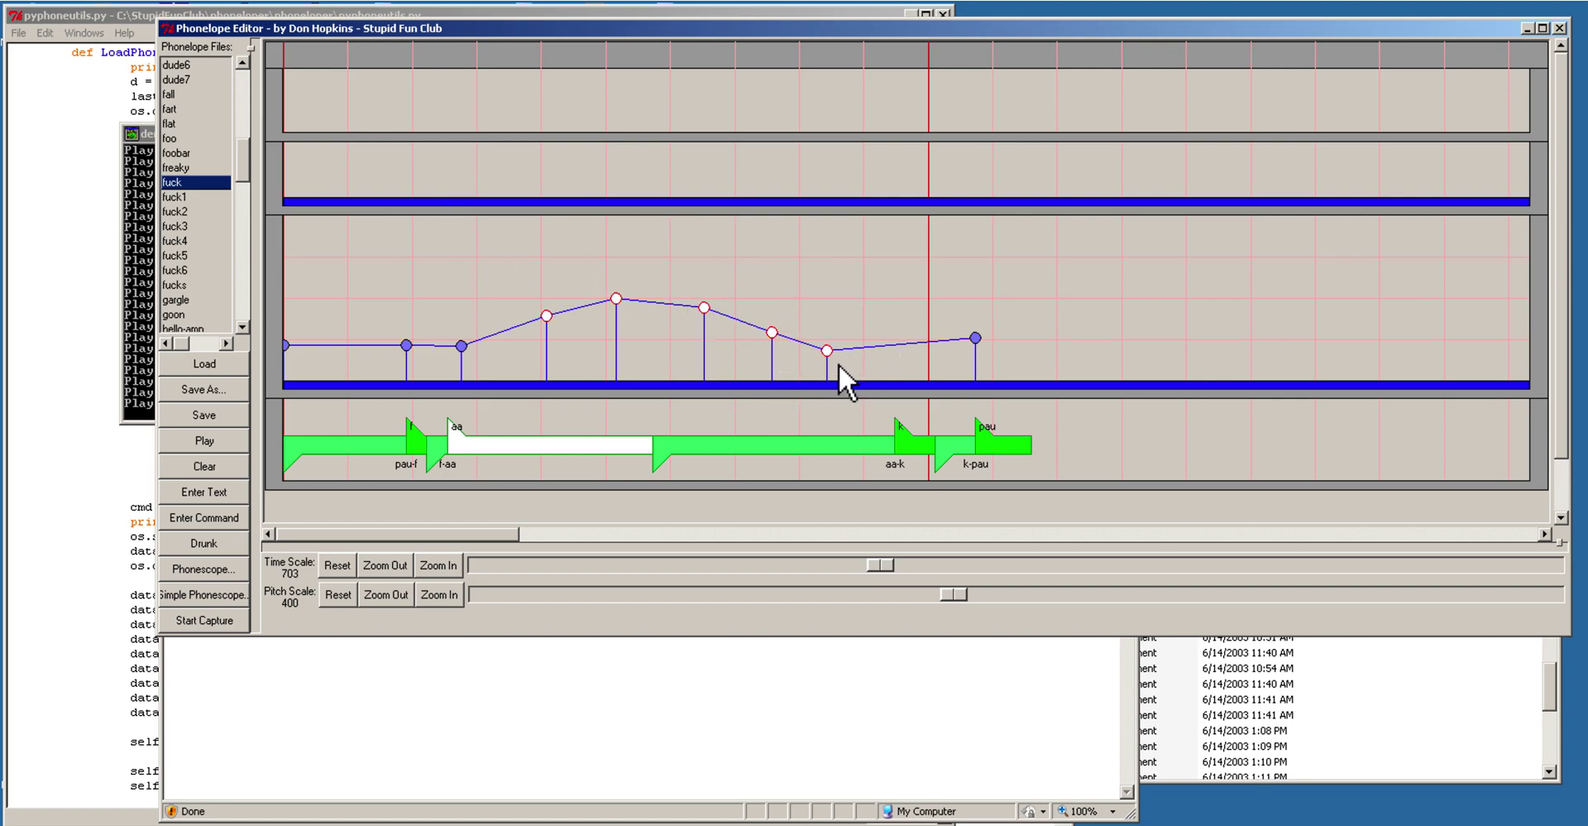
mouse_move(835, 360)
mouse_down()
mouse_move(873, 313)
mouse_move(938, 326)
mouse_move(758, 330)
mouse_move(856, 342)
mouse_up()
drag(550, 271, 587, 383)
drag(466, 352, 472, 383)
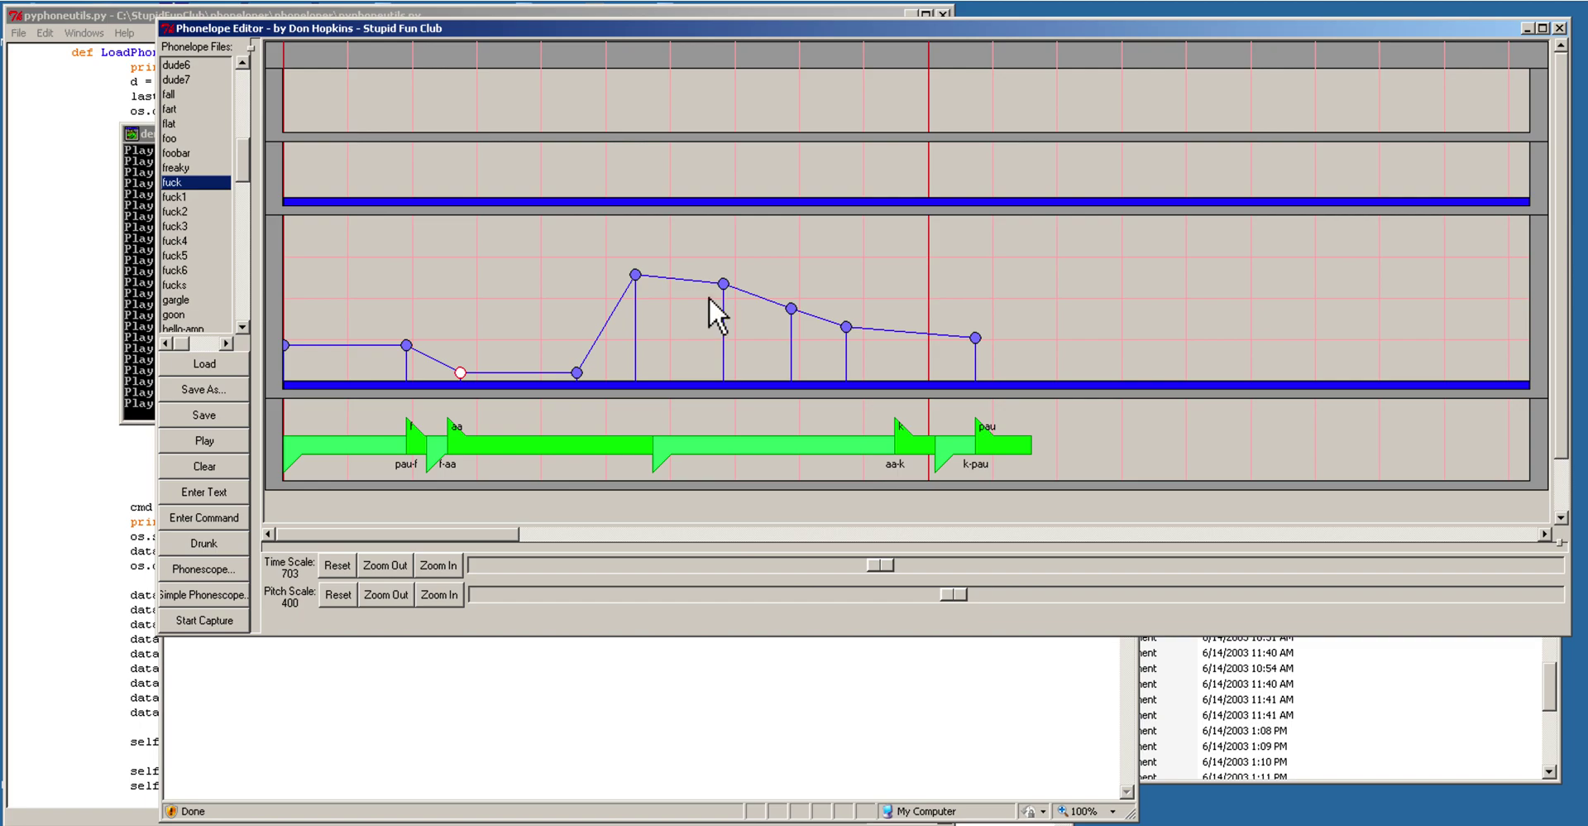
Step: Drop the two pitch points after the peak to a low level to isolate a sharp peak
drag(721, 283, 700, 386)
drag(794, 313, 781, 372)
mouse_move(758, 643)
mouse_down()
mouse_move(755, 748)
mouse_move(756, 644)
mouse_up()
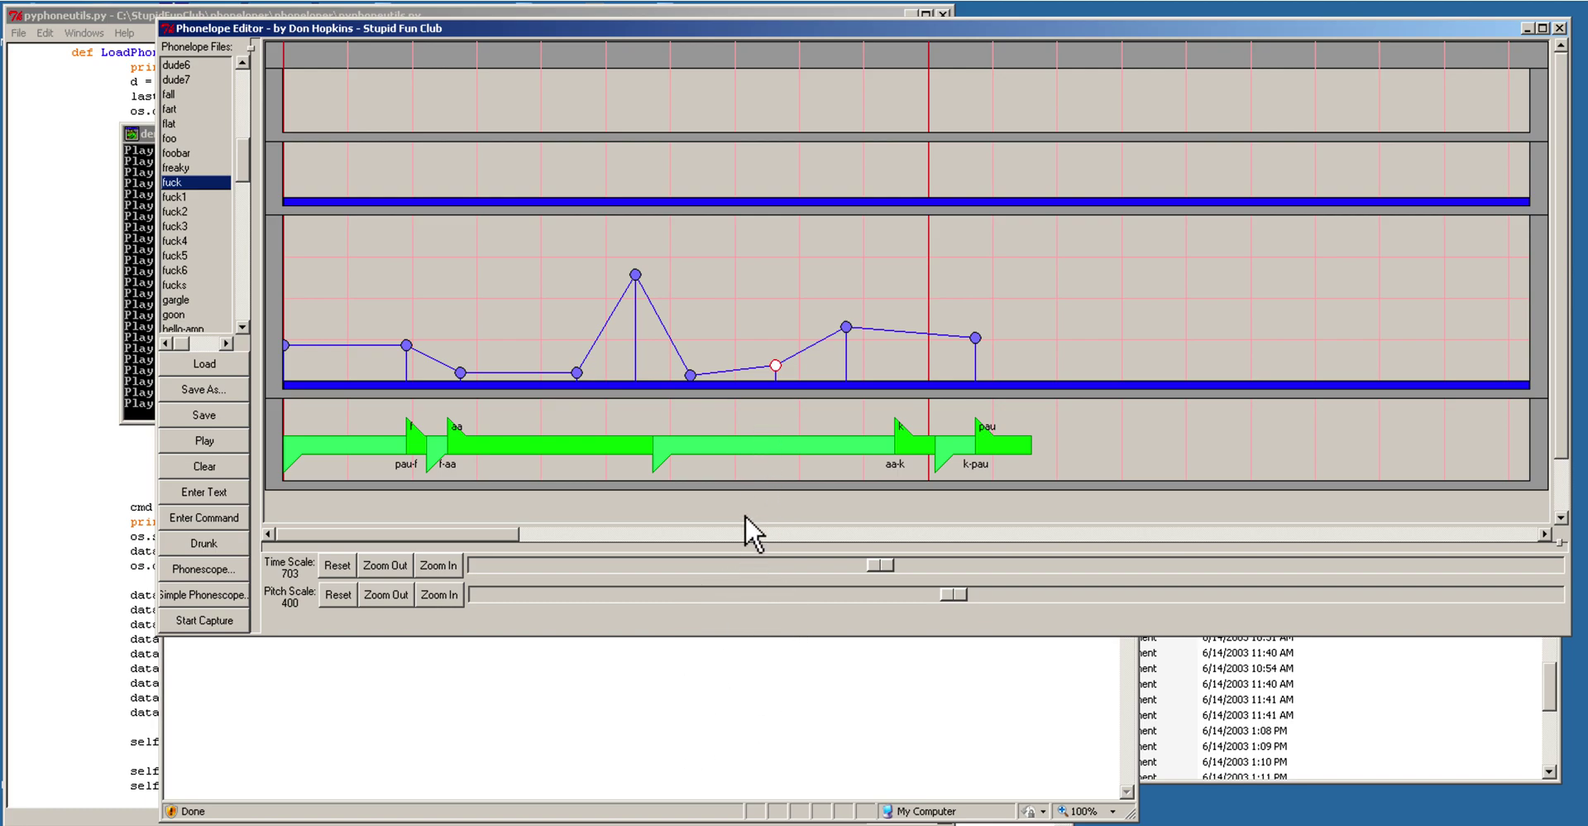
Step: Enlarge the pitch pane by shrinking the panes above it, and level the two low pitch points after the peak
mouse_move(758, 399)
mouse_down()
mouse_move(755, 431)
mouse_move(775, 194)
mouse_move(770, 220)
mouse_move(759, 67)
mouse_up()
click(787, 339)
drag(787, 339, 697, 353)
click(697, 351)
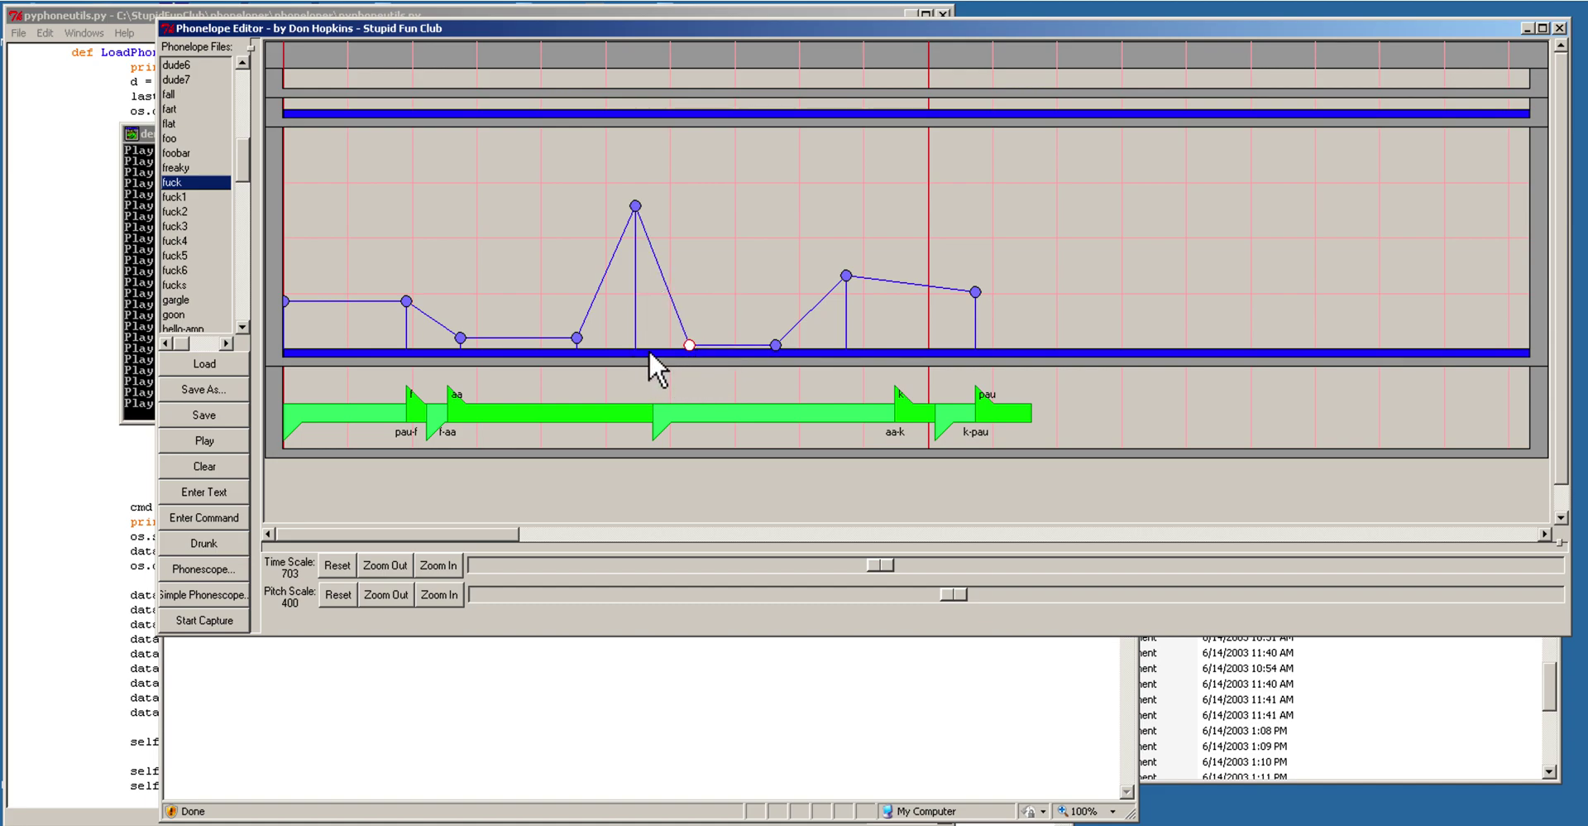
Step: Shorten the leading pau-f transition and the aa phoneme to almost nothing, and lengthen the aa-k transition
click(635, 206)
shift+click(414, 341)
drag(446, 405, 290, 433)
drag(536, 422, 602, 415)
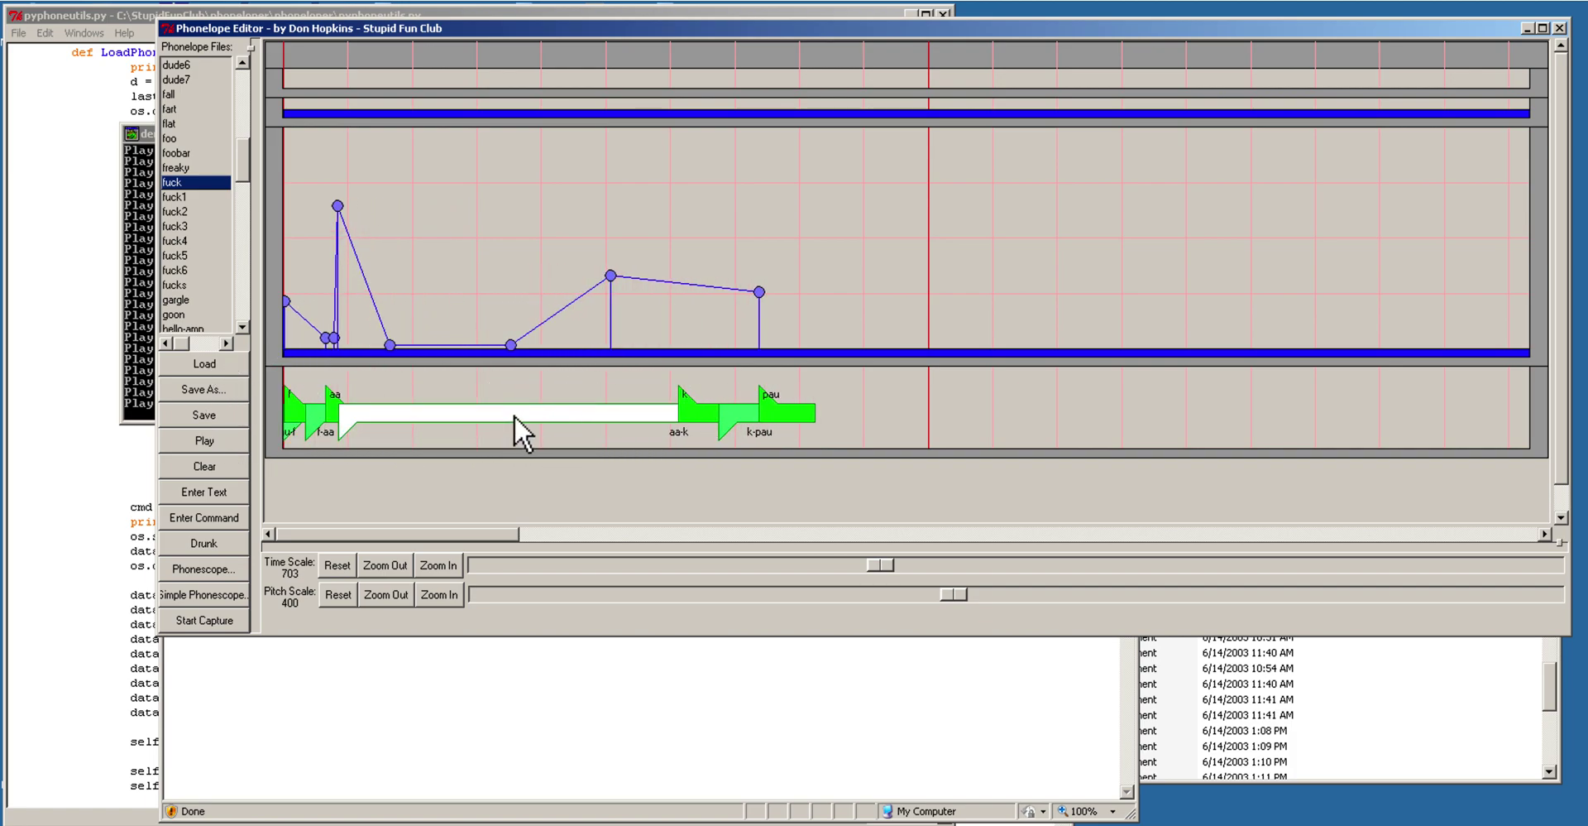
Step: Stretch the aa-k transition to several times its length, moving the first low pitch point earlier and the second slightly later
drag(521, 351, 539, 354)
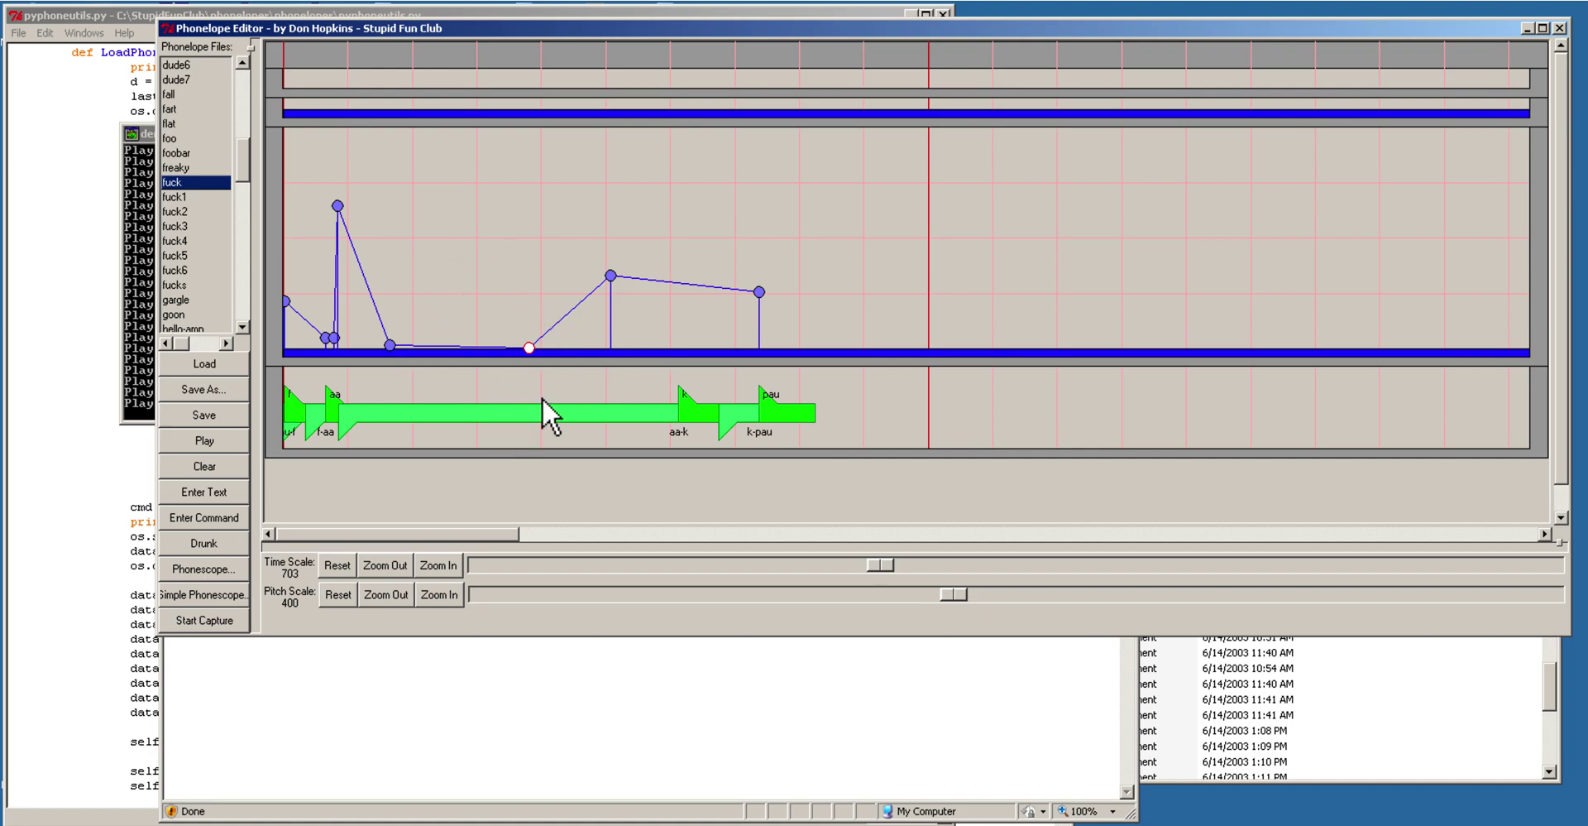
click(510, 426)
drag(511, 426, 1248, 450)
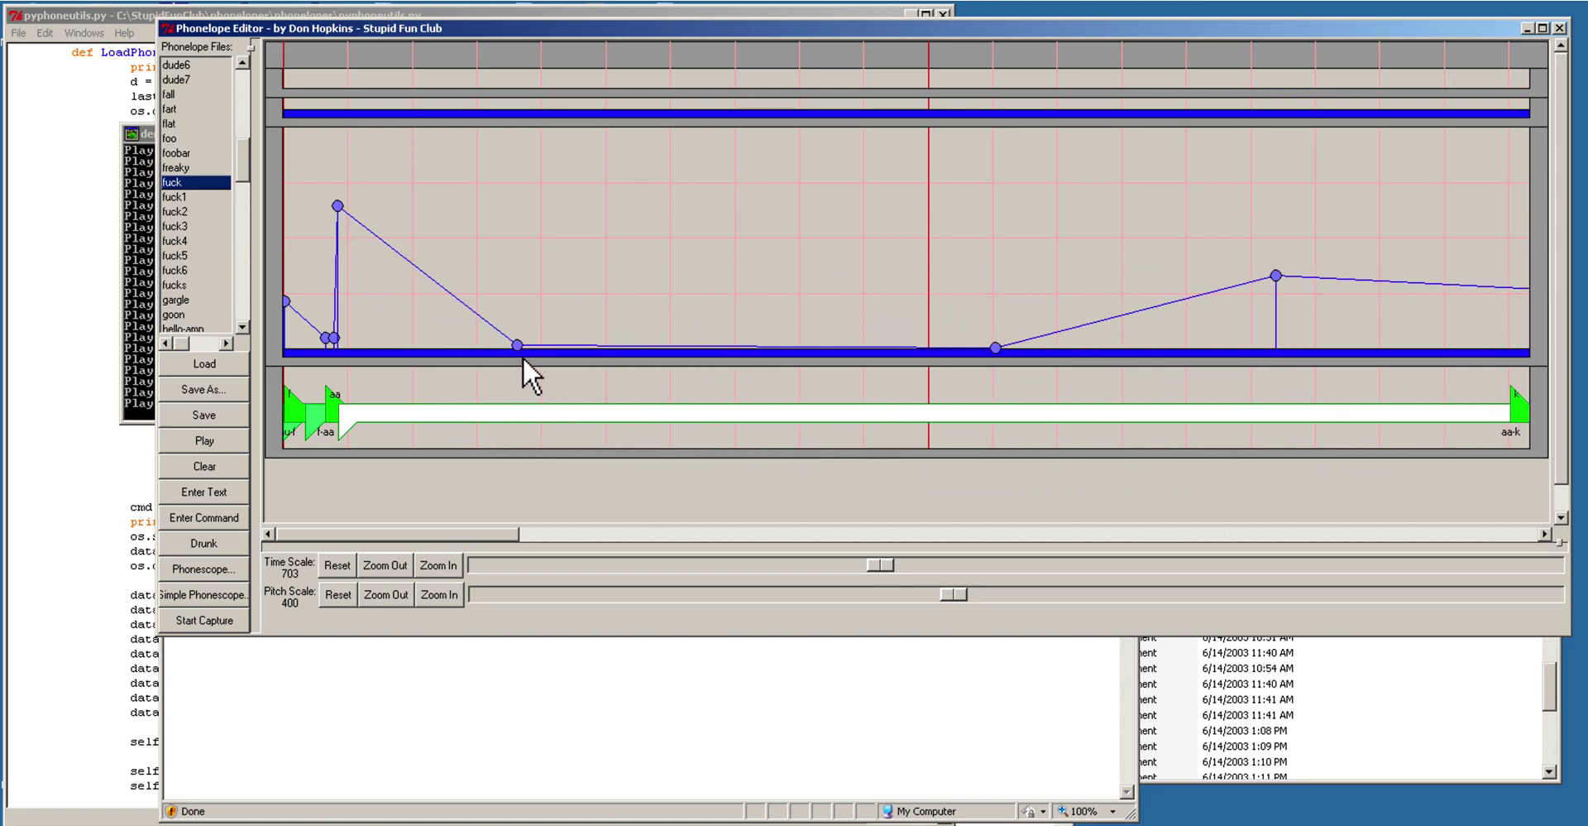
drag(523, 356, 486, 351)
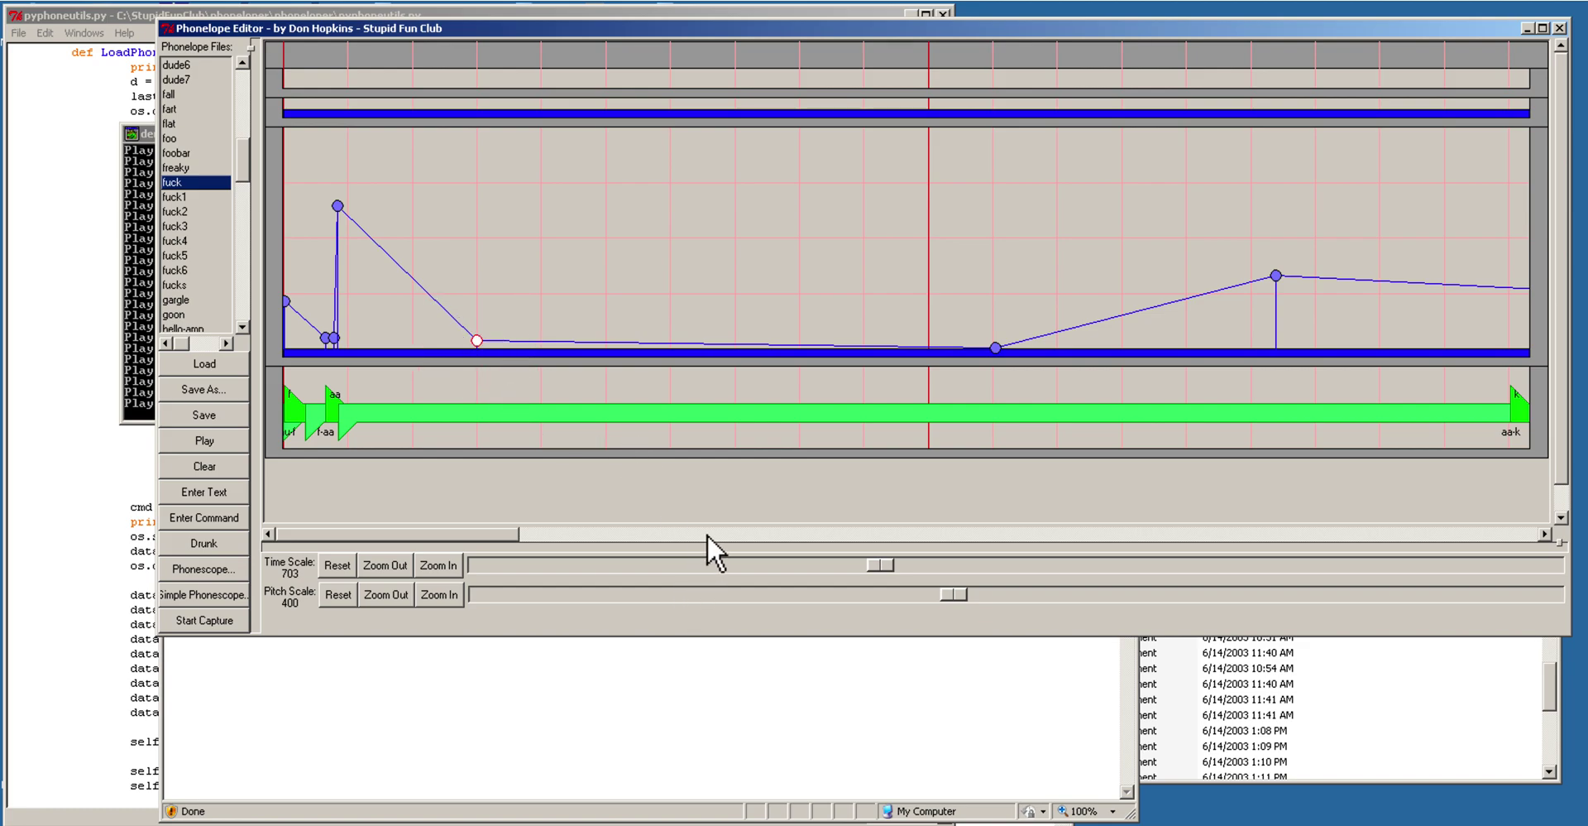
Step: Audition the gargle, helpme and jabberwocky phonelopes, and set the time scale to 236
click(198, 302)
drag(248, 163, 252, 187)
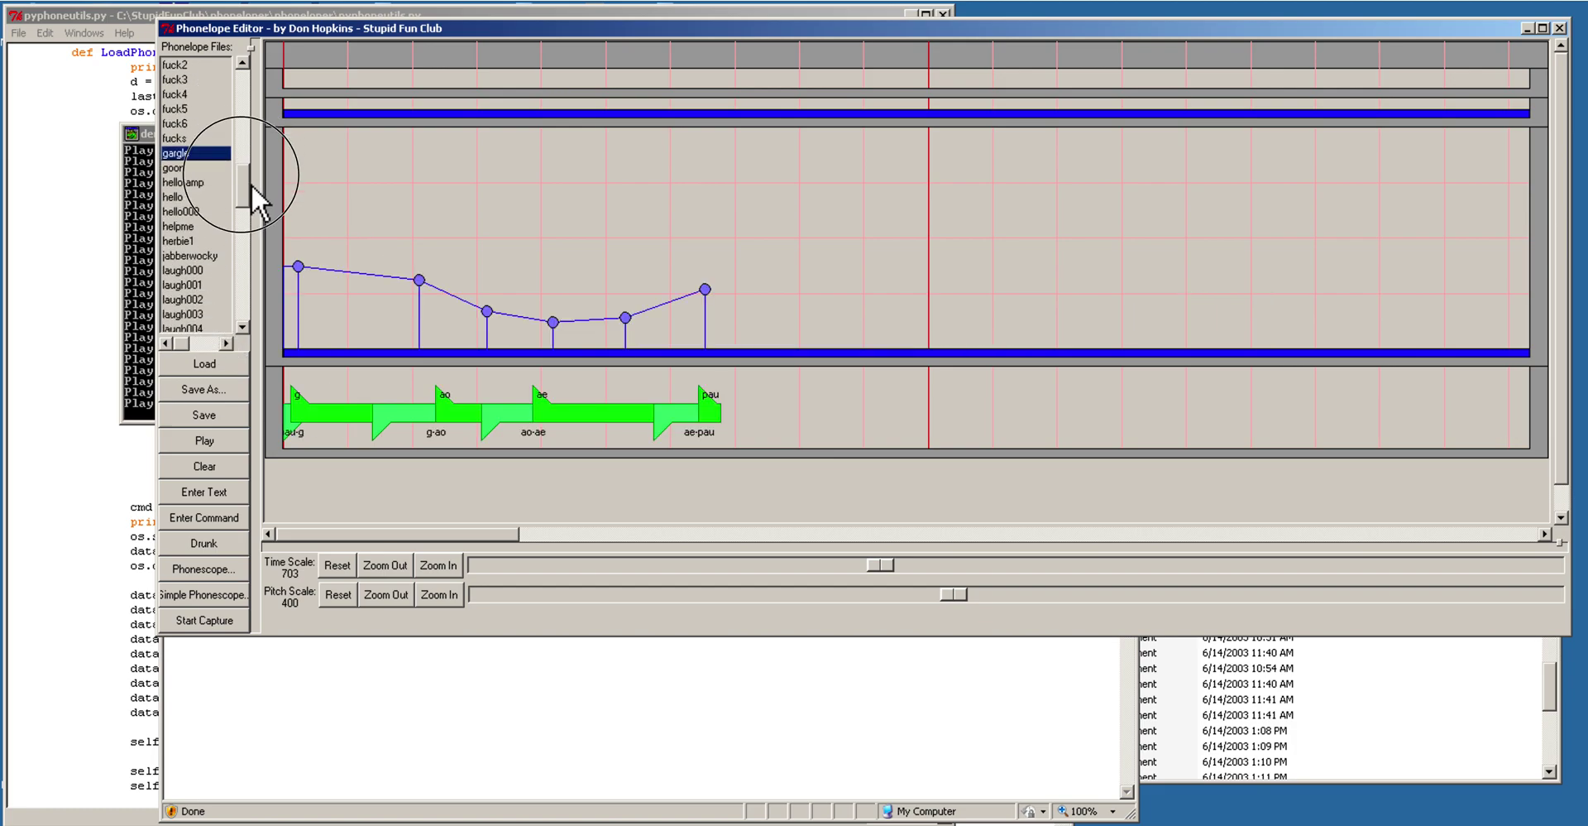
click(206, 229)
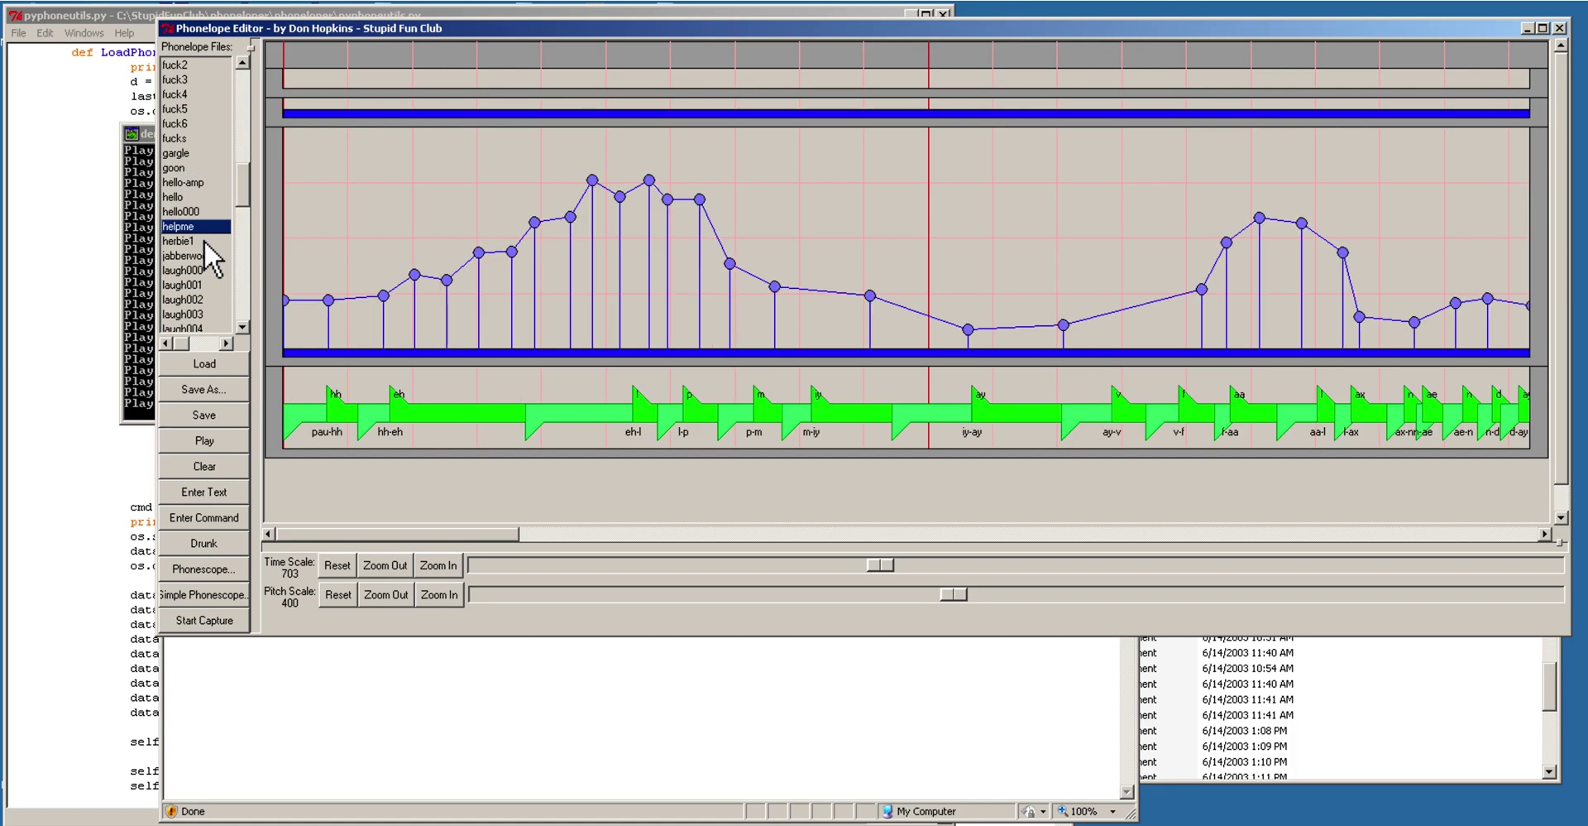
scroll(215, 190, down, 2)
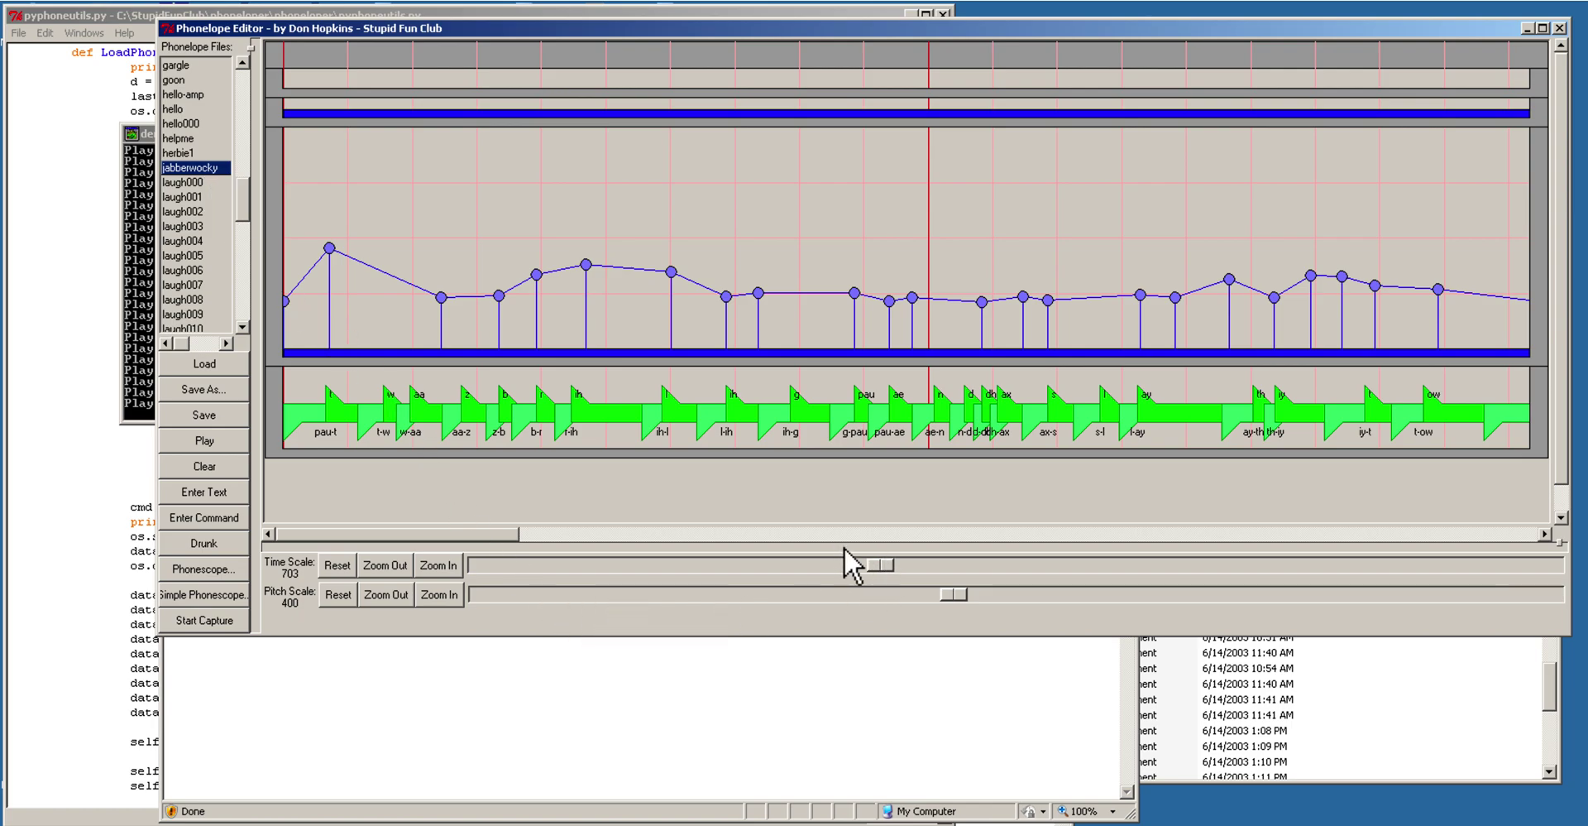
drag(886, 571, 715, 577)
Step: Audition a selection of the laugh phonelopes, including laugh000, laugh004, laugh002 and laugh016
click(197, 193)
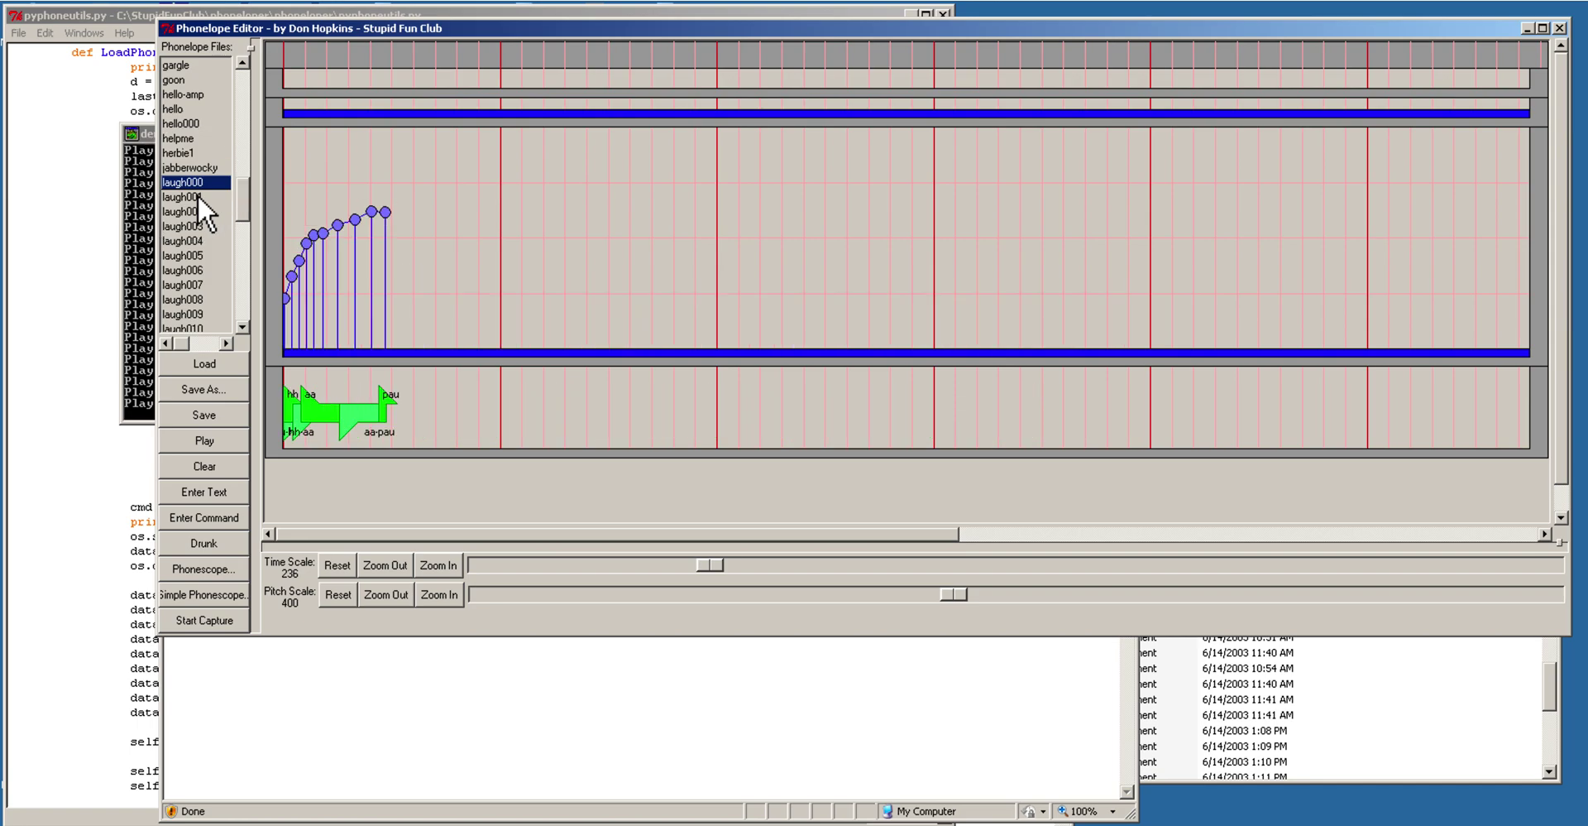
click(199, 241)
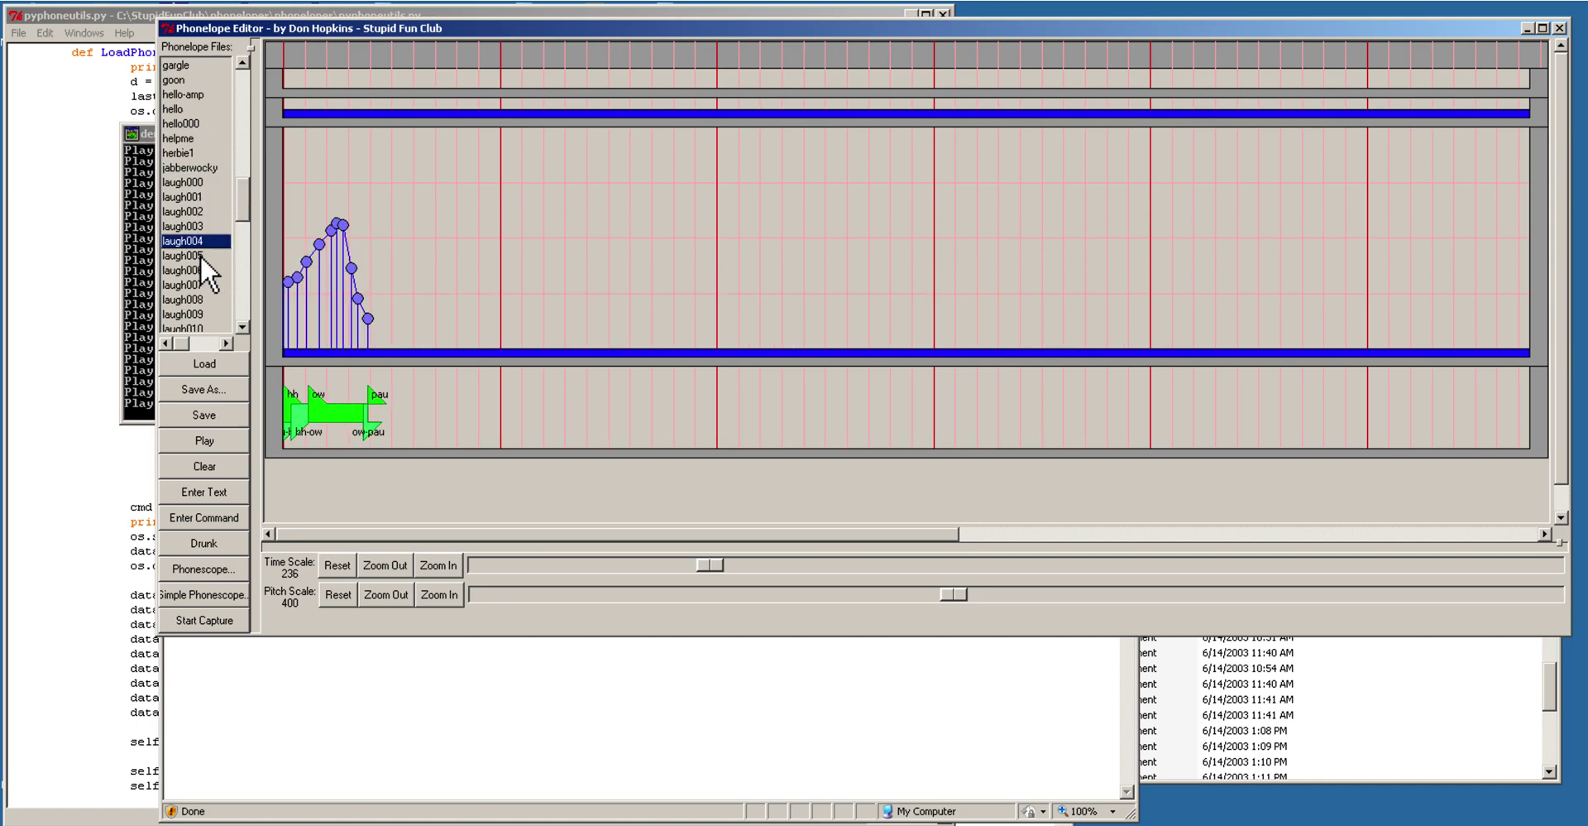
click(201, 302)
click(200, 213)
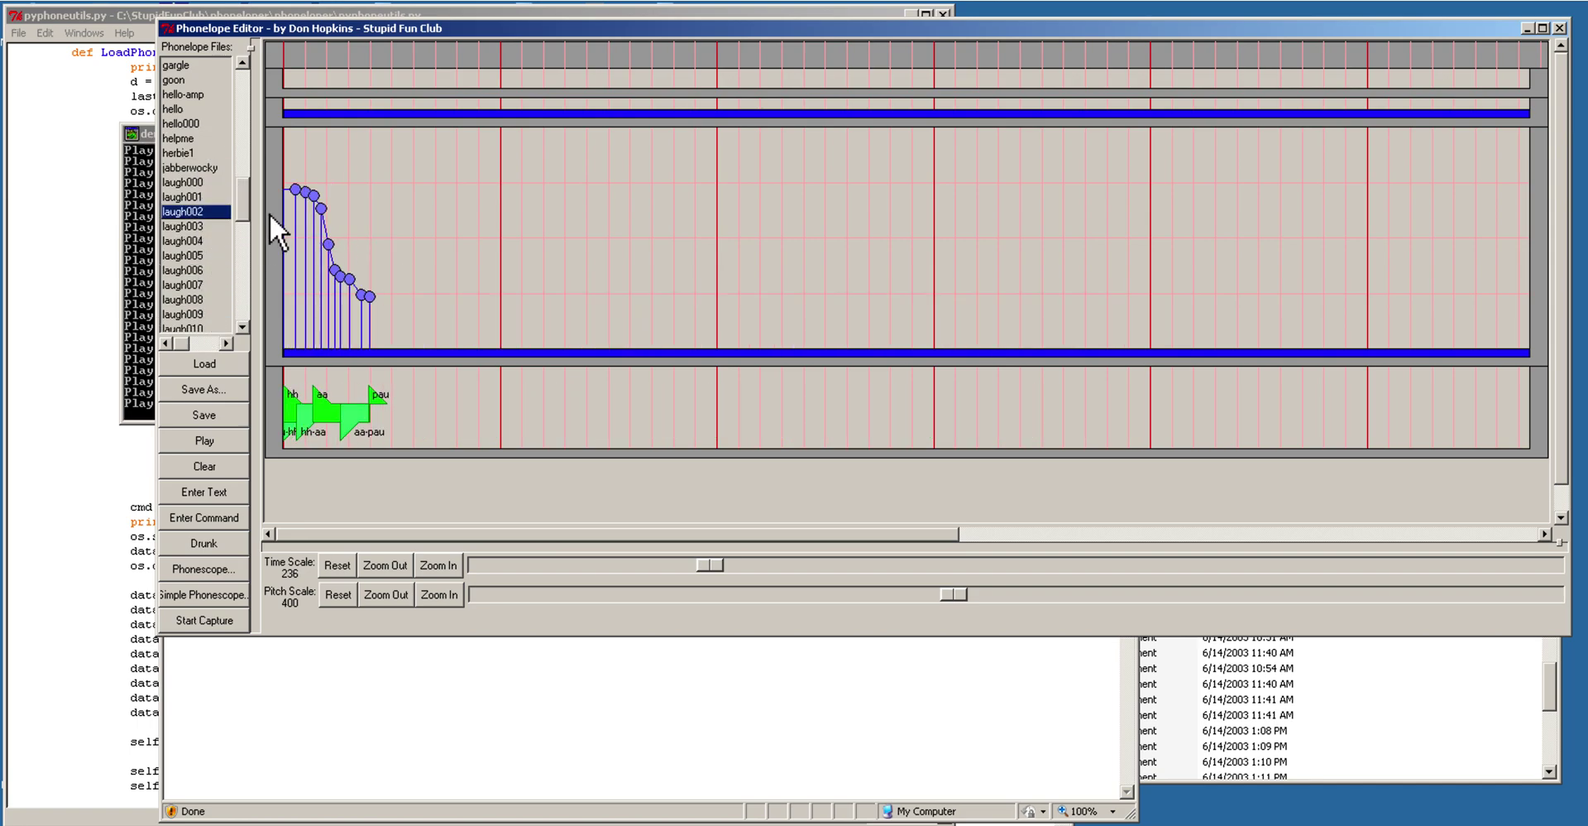
drag(246, 220, 230, 246)
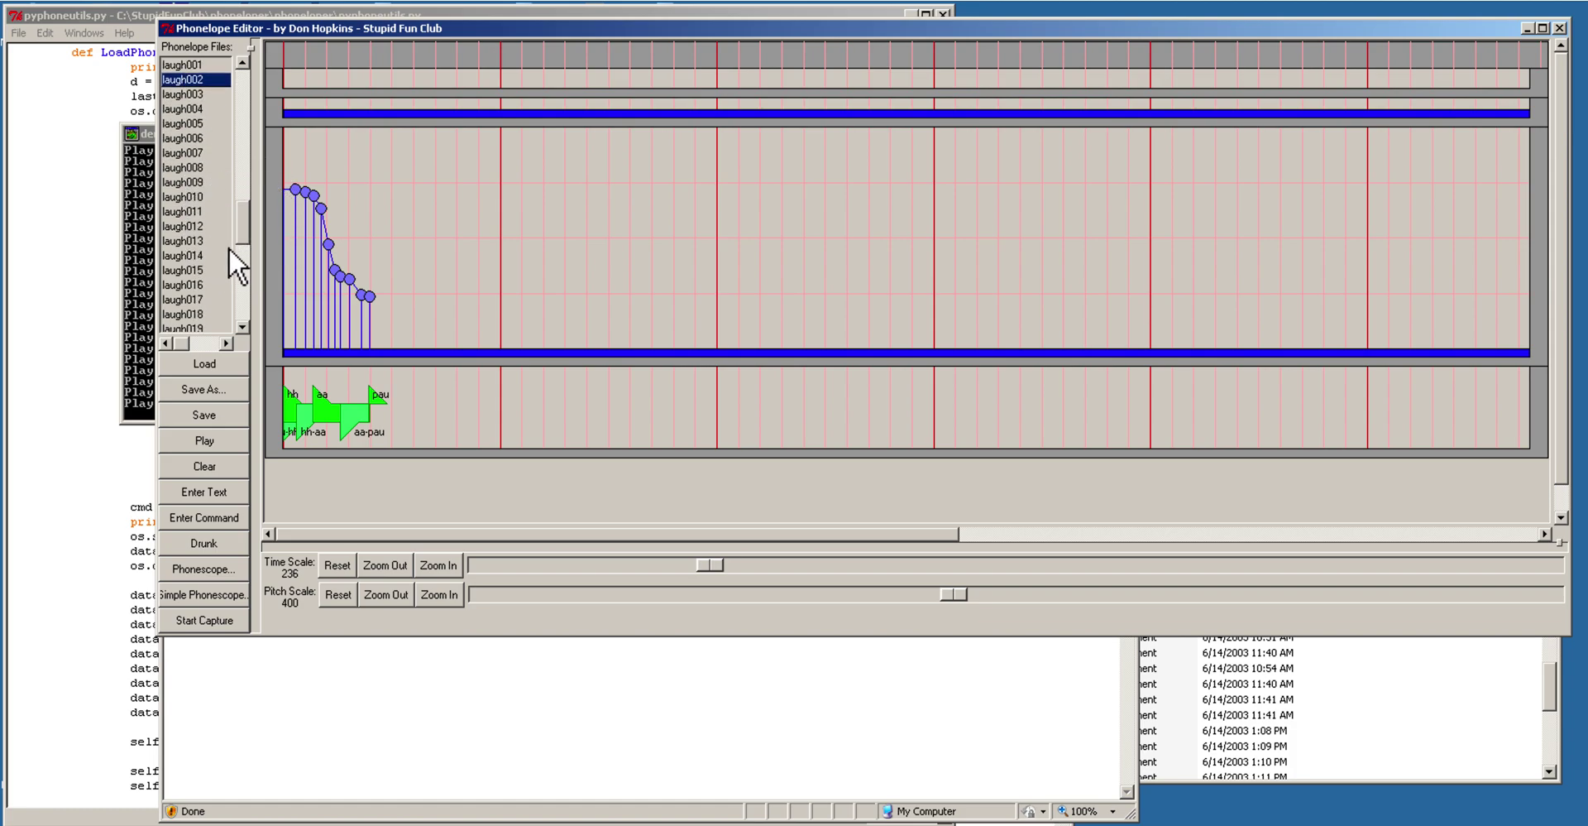
click(206, 230)
click(192, 286)
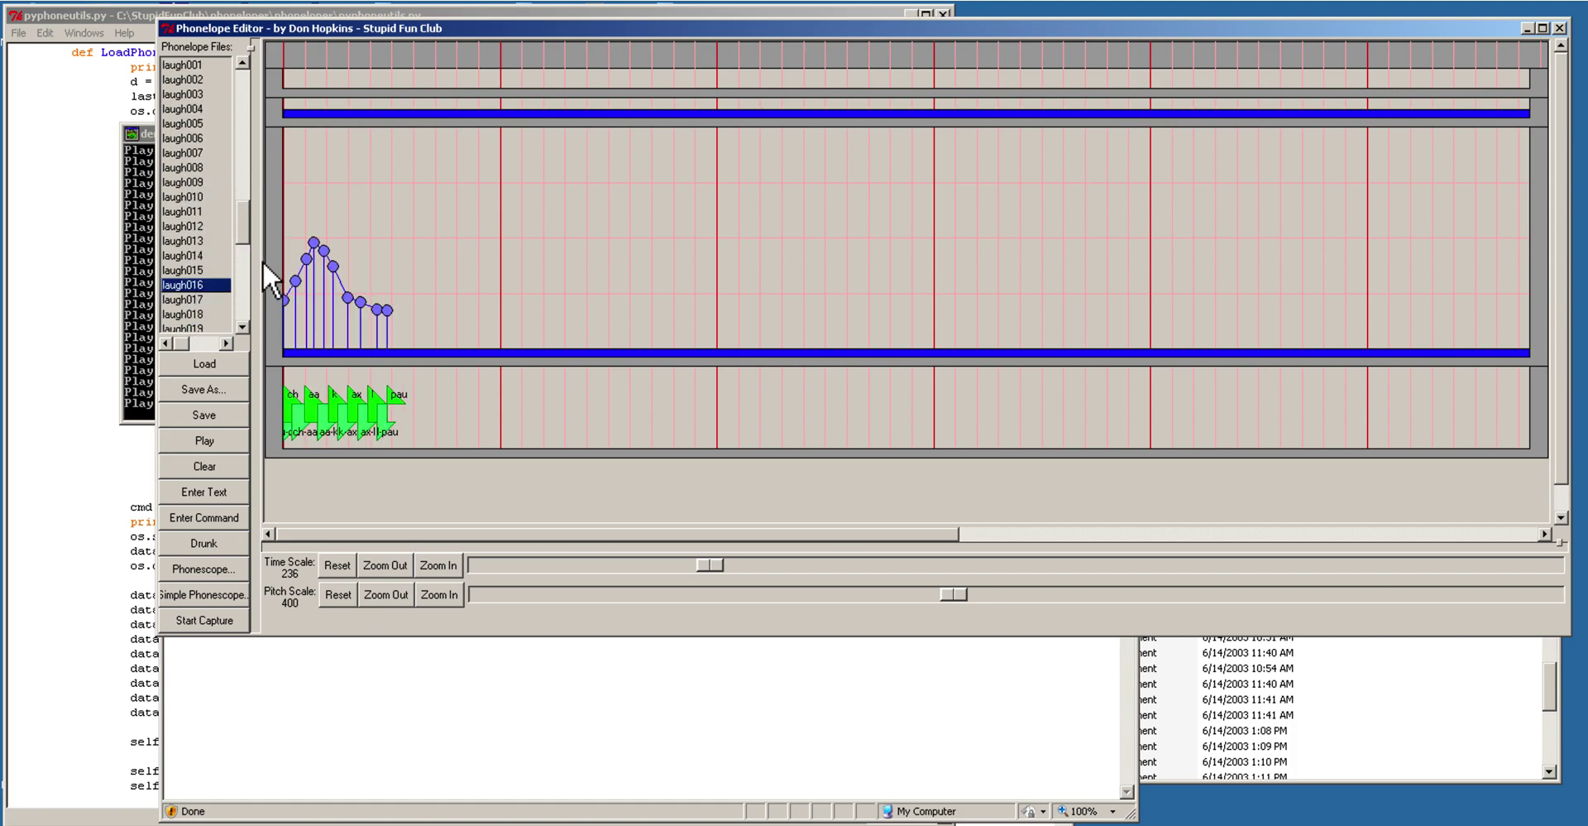
Step: Audition the laugh019, meow000 and meow001 phonelopes
scroll(256, 245, down, 3)
click(192, 212)
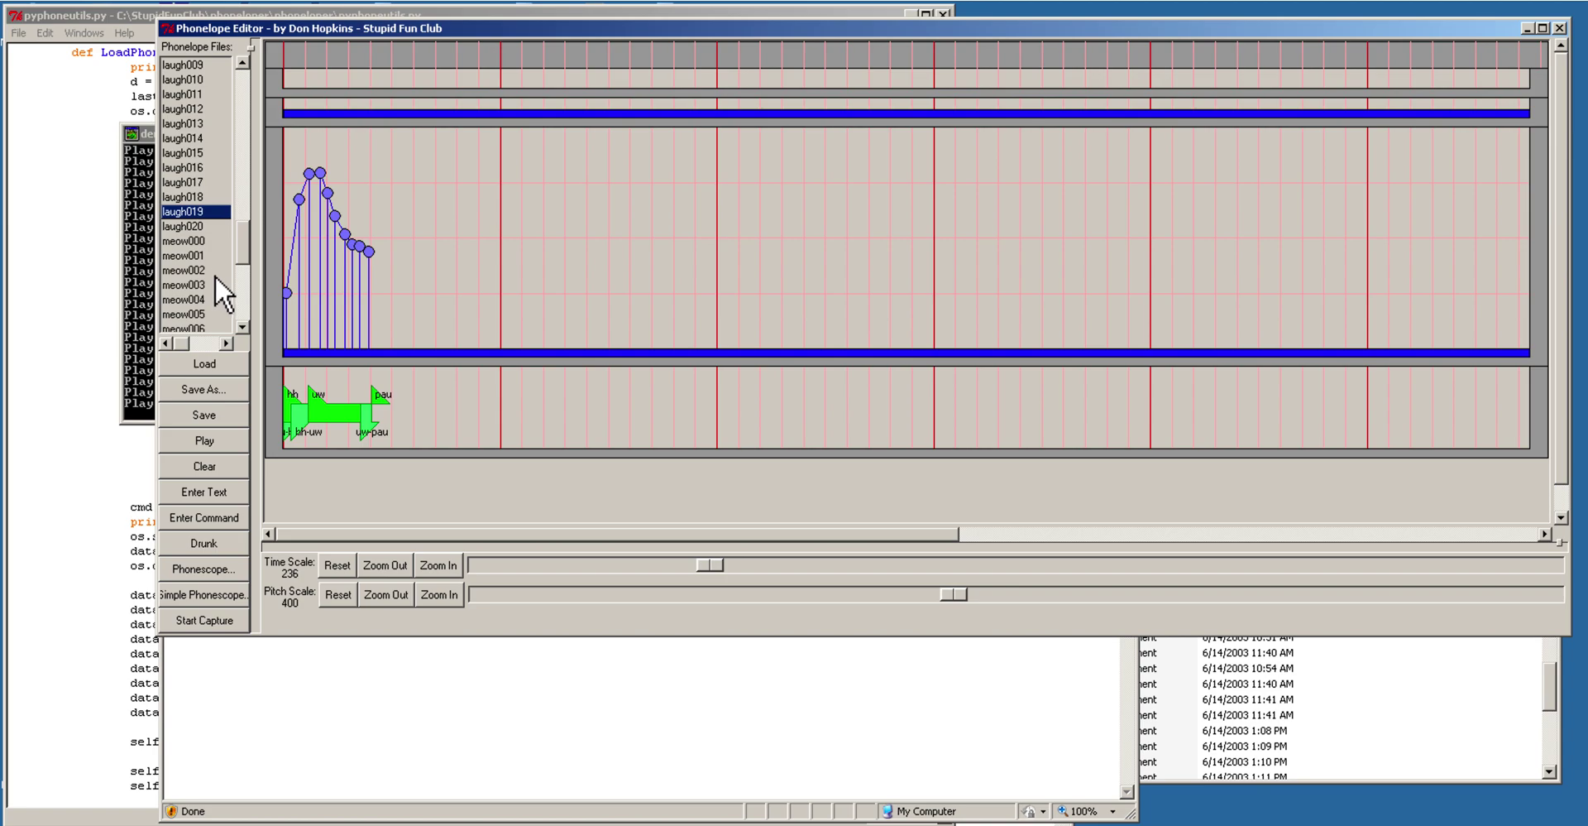
click(197, 241)
drag(247, 241, 251, 263)
click(200, 115)
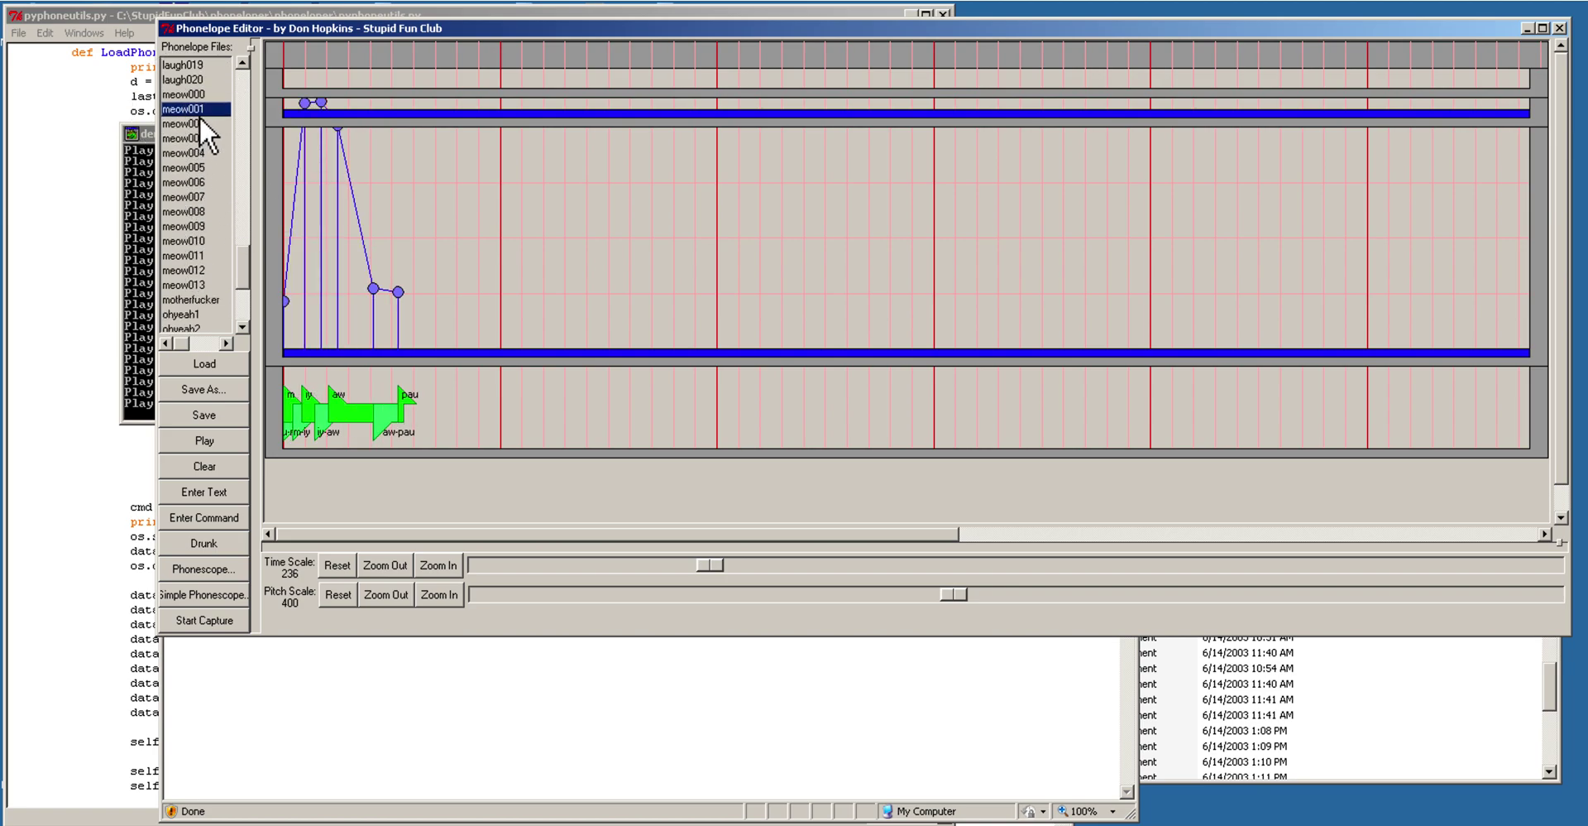
Step: Load meow002, stretch its aw phoneme to several times its length, and pull the pitch down to a low point in the middle of it
click(196, 129)
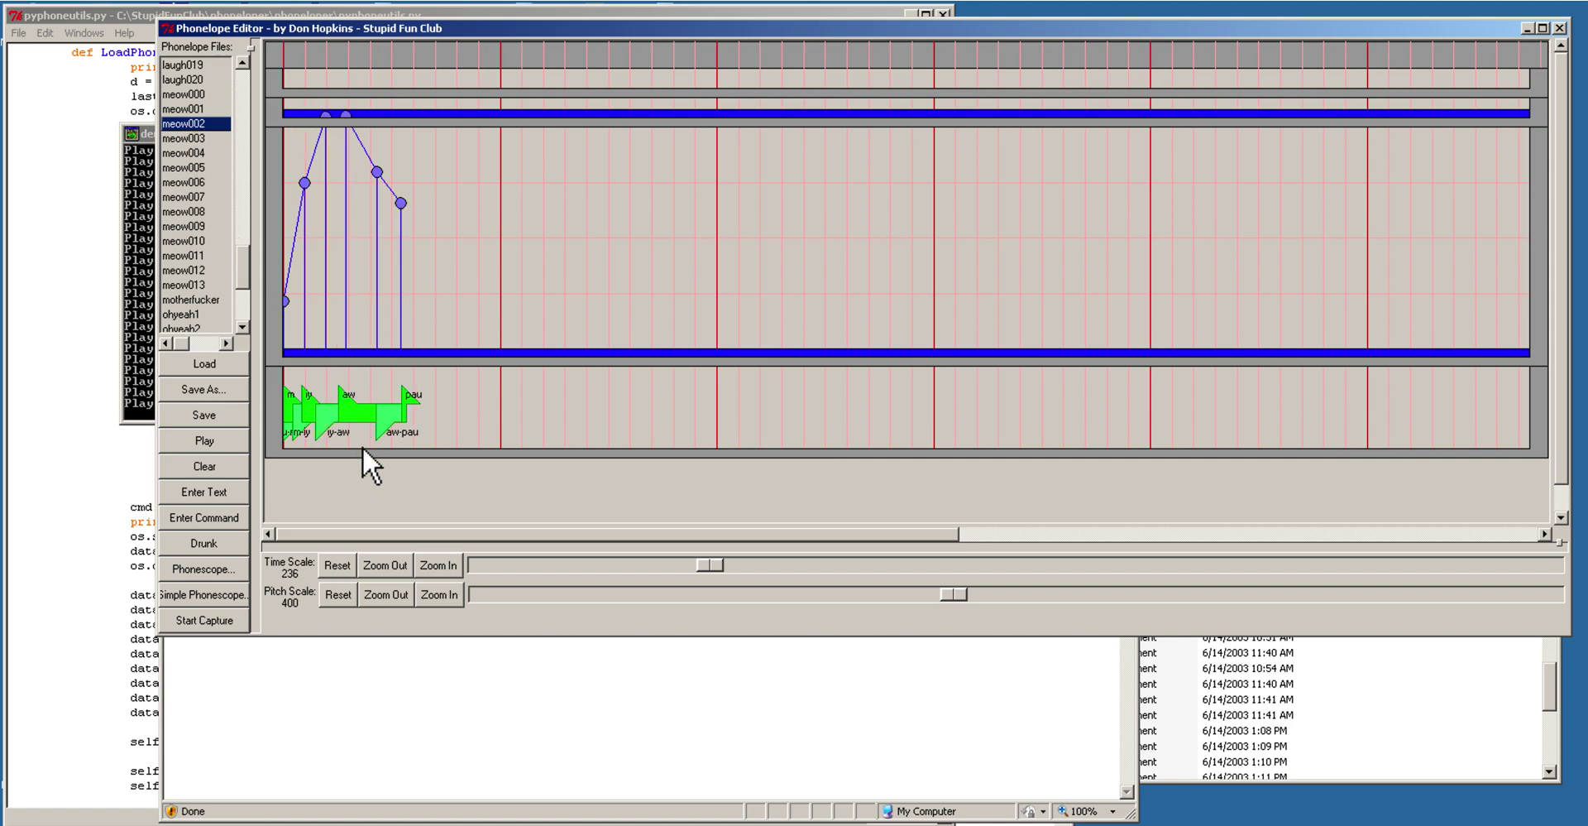
drag(370, 429, 728, 422)
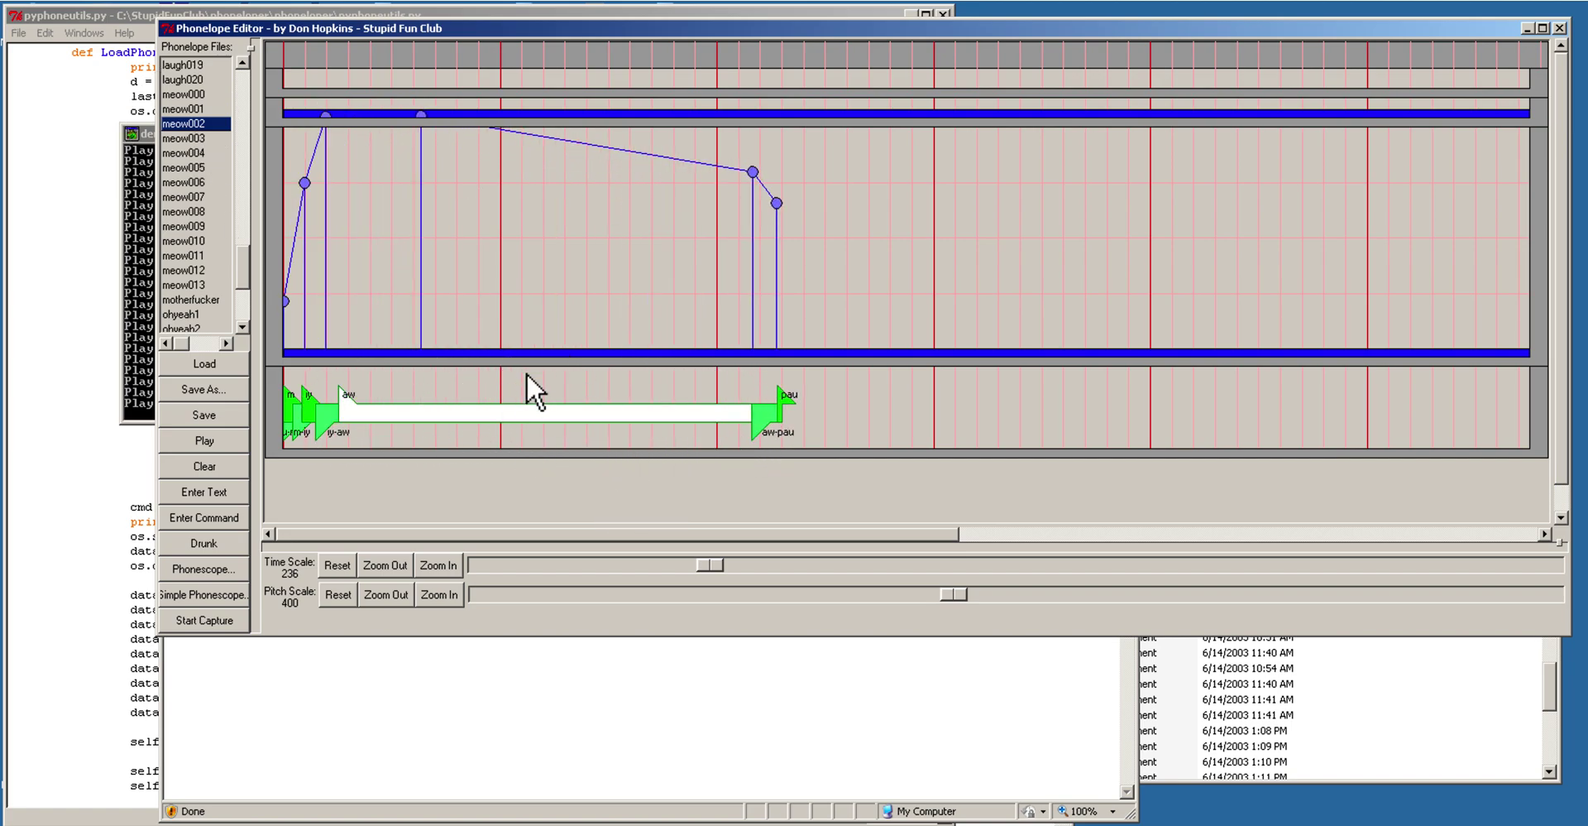
drag(642, 328, 601, 311)
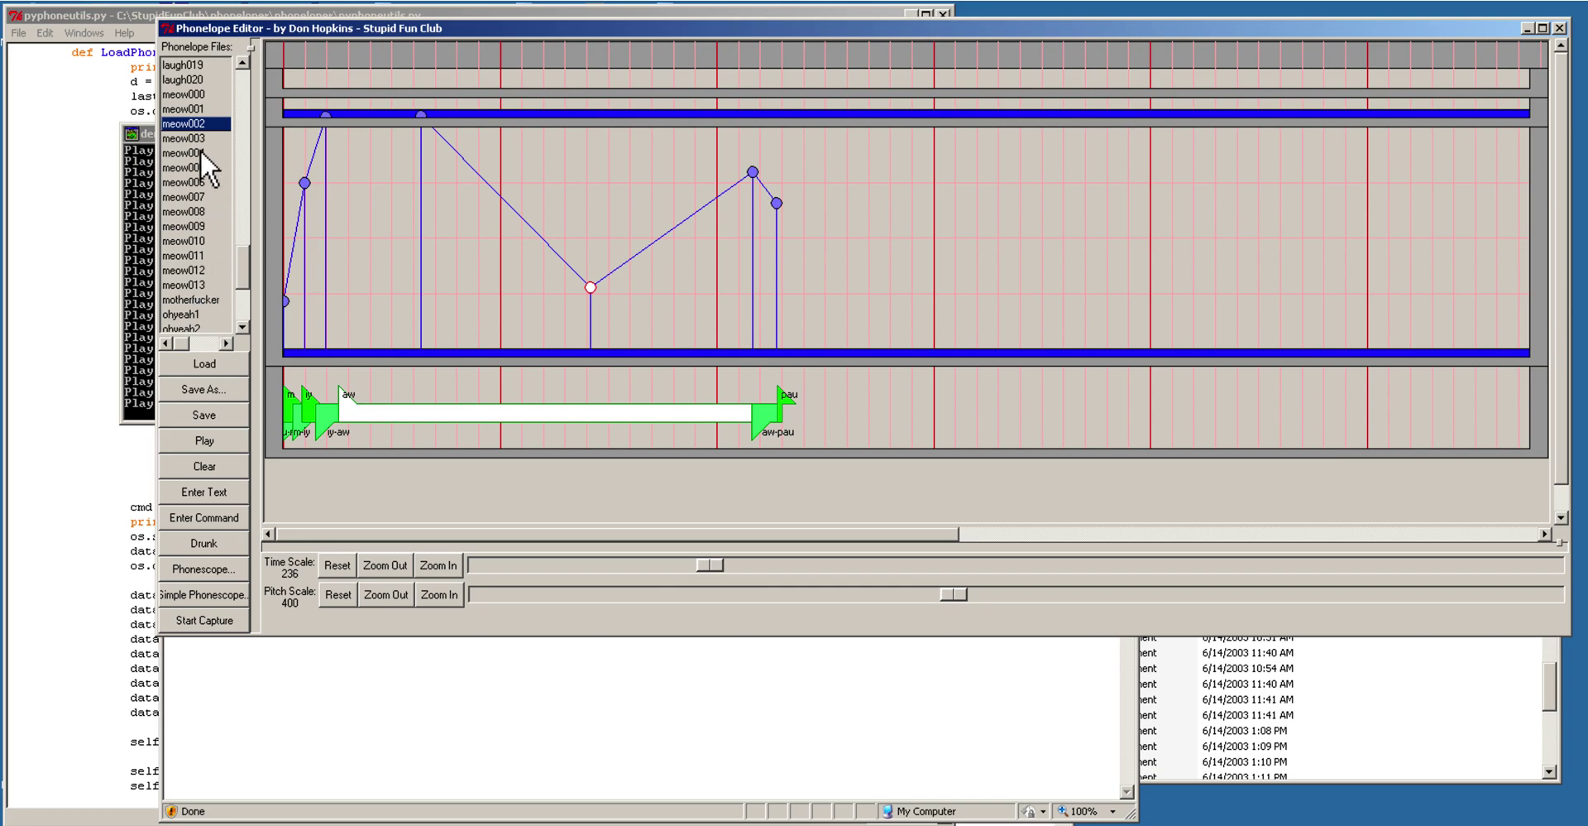
Step: Audition the meow phonelopes following meow002, including meow004
key(Down)
key(Down)
key(Down)
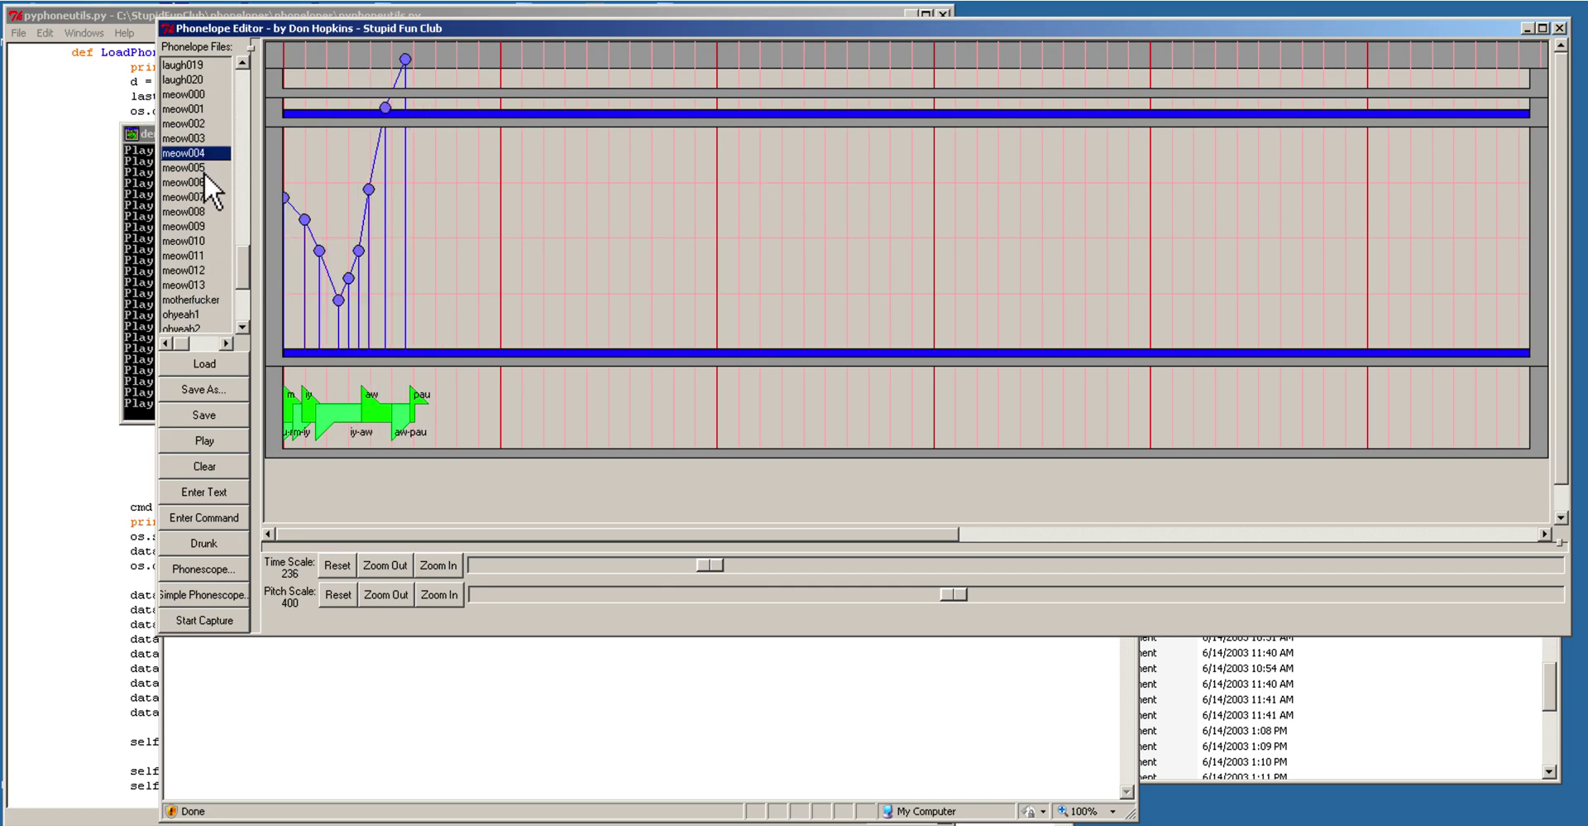
Step: Load meow006 and stretch its m-iy transition to several times its length
key(Down)
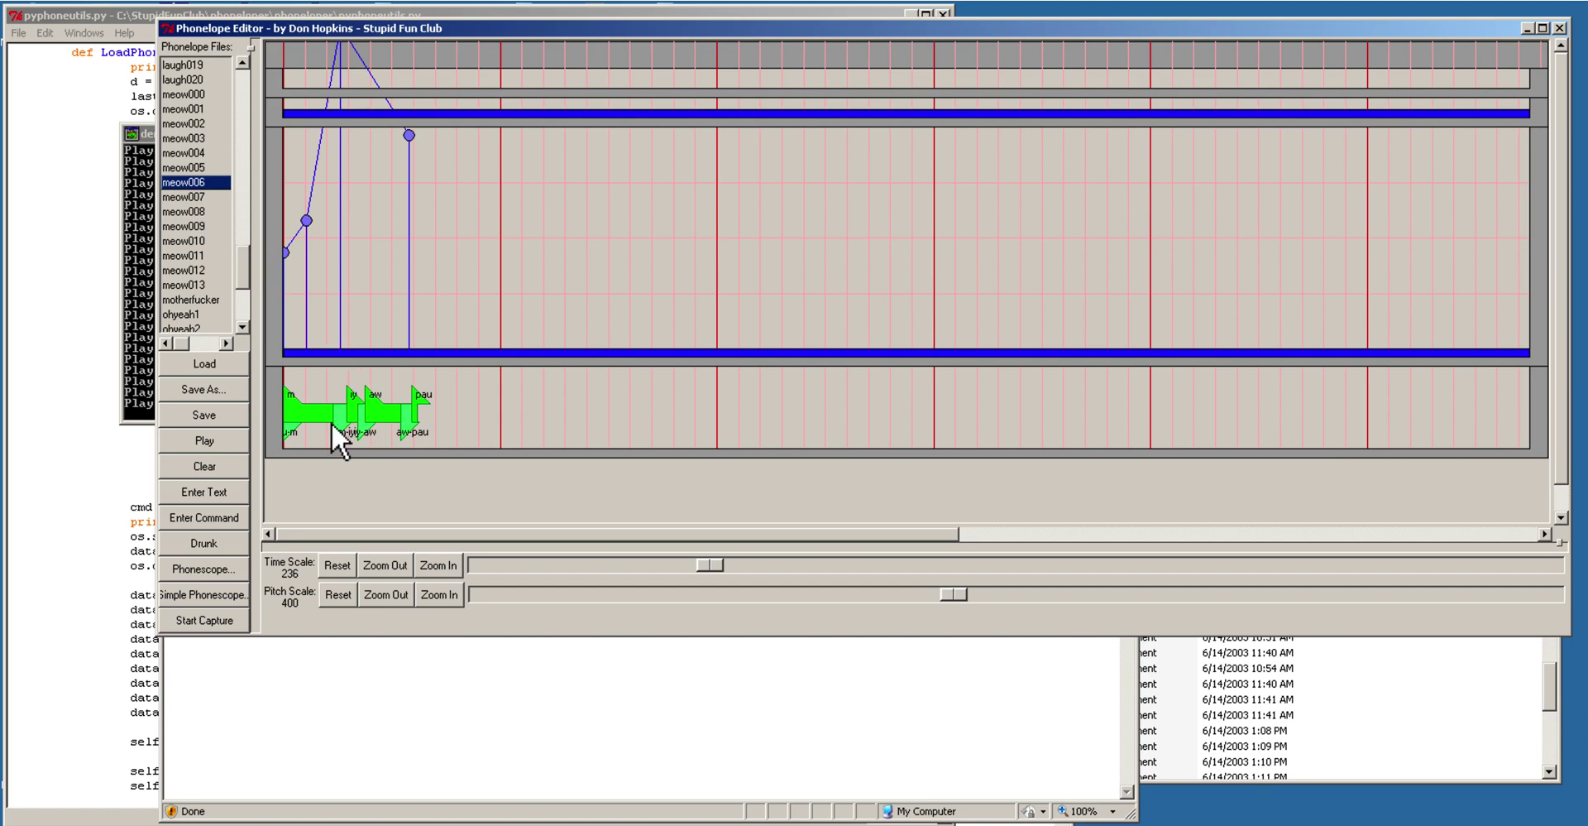
drag(354, 424, 629, 439)
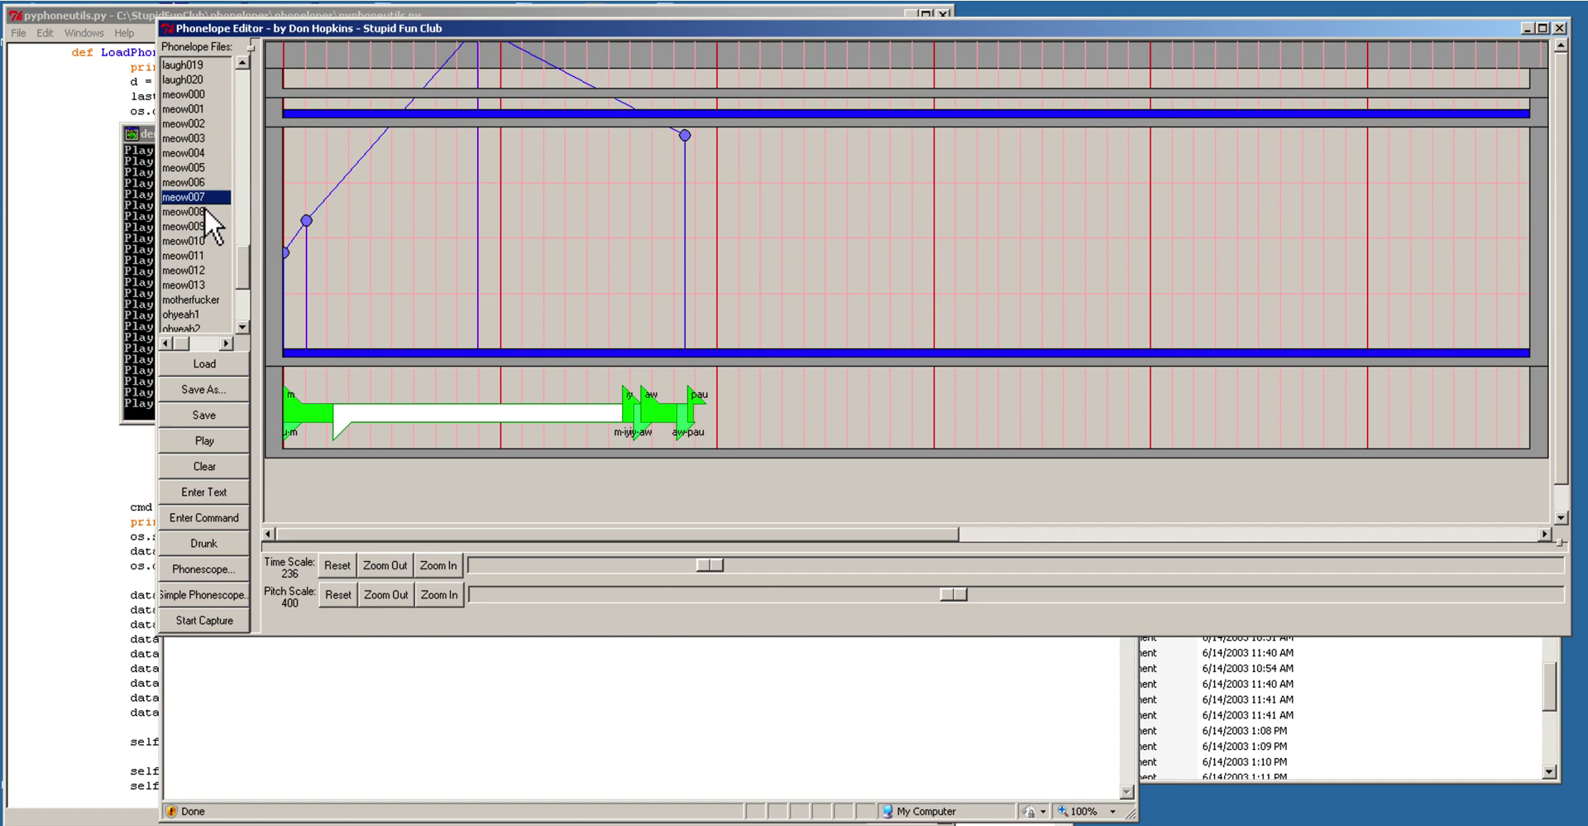
Step: Load meow007 and stretch all of its phonemes and transitions together to several times their length
key(Down)
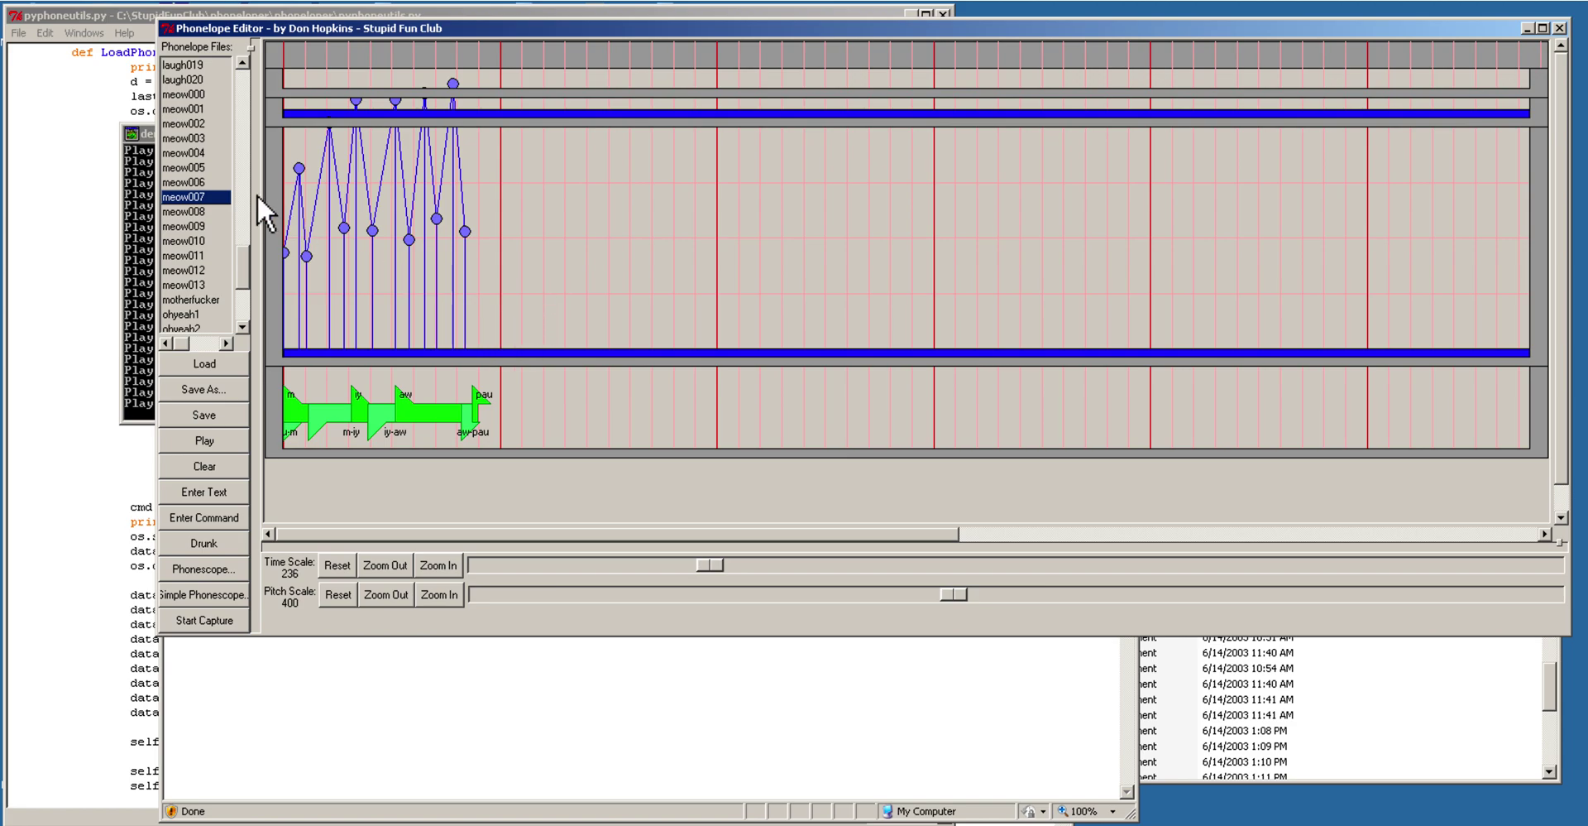
click(415, 409)
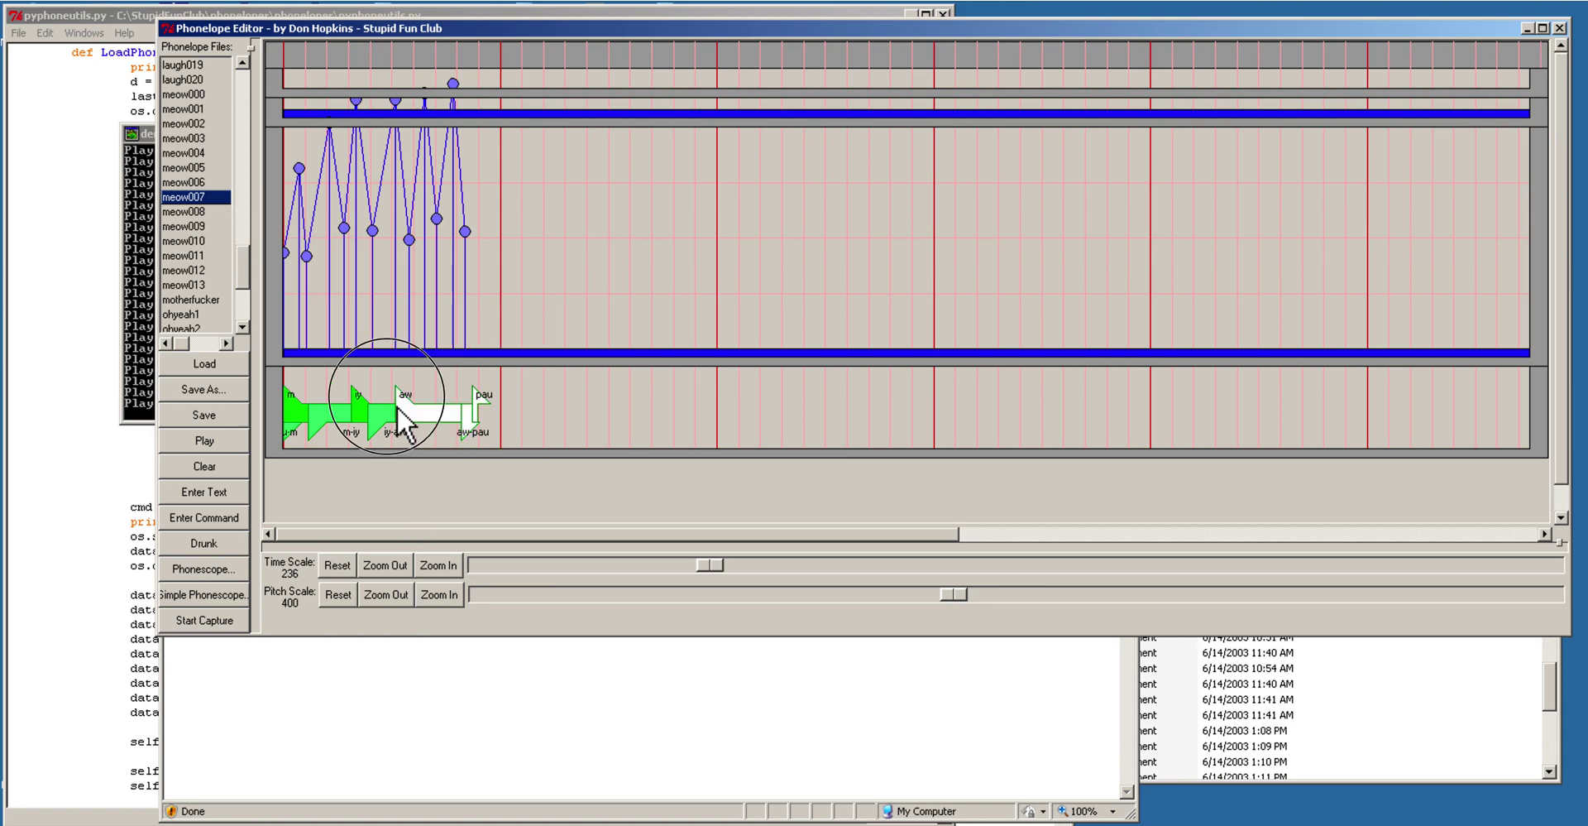
click(346, 423)
drag(346, 423, 1040, 454)
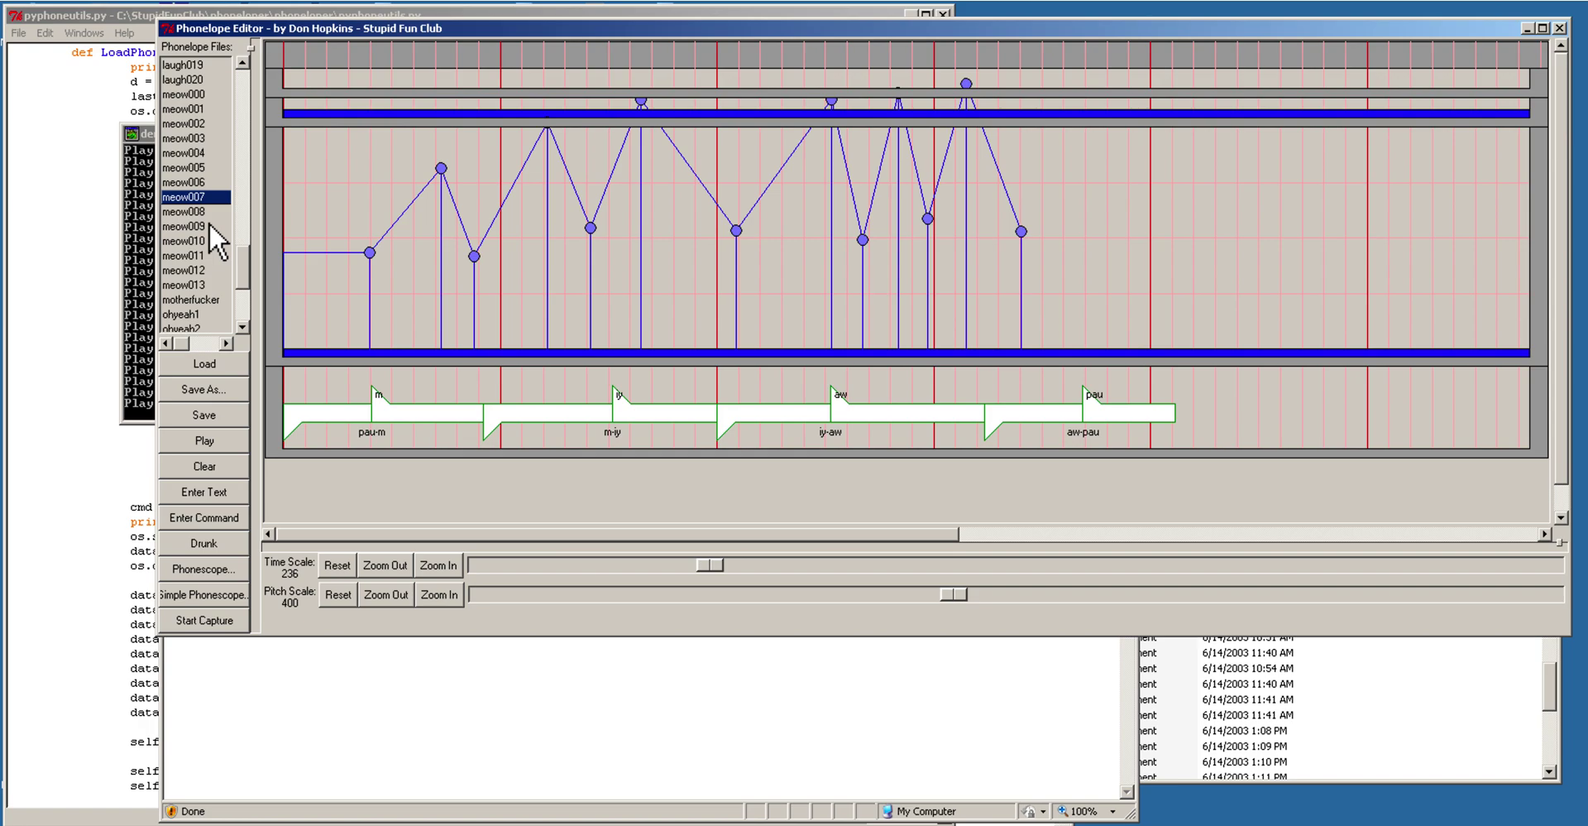
Step: Audition further meow variations, including meow008 and meow011
key(Down)
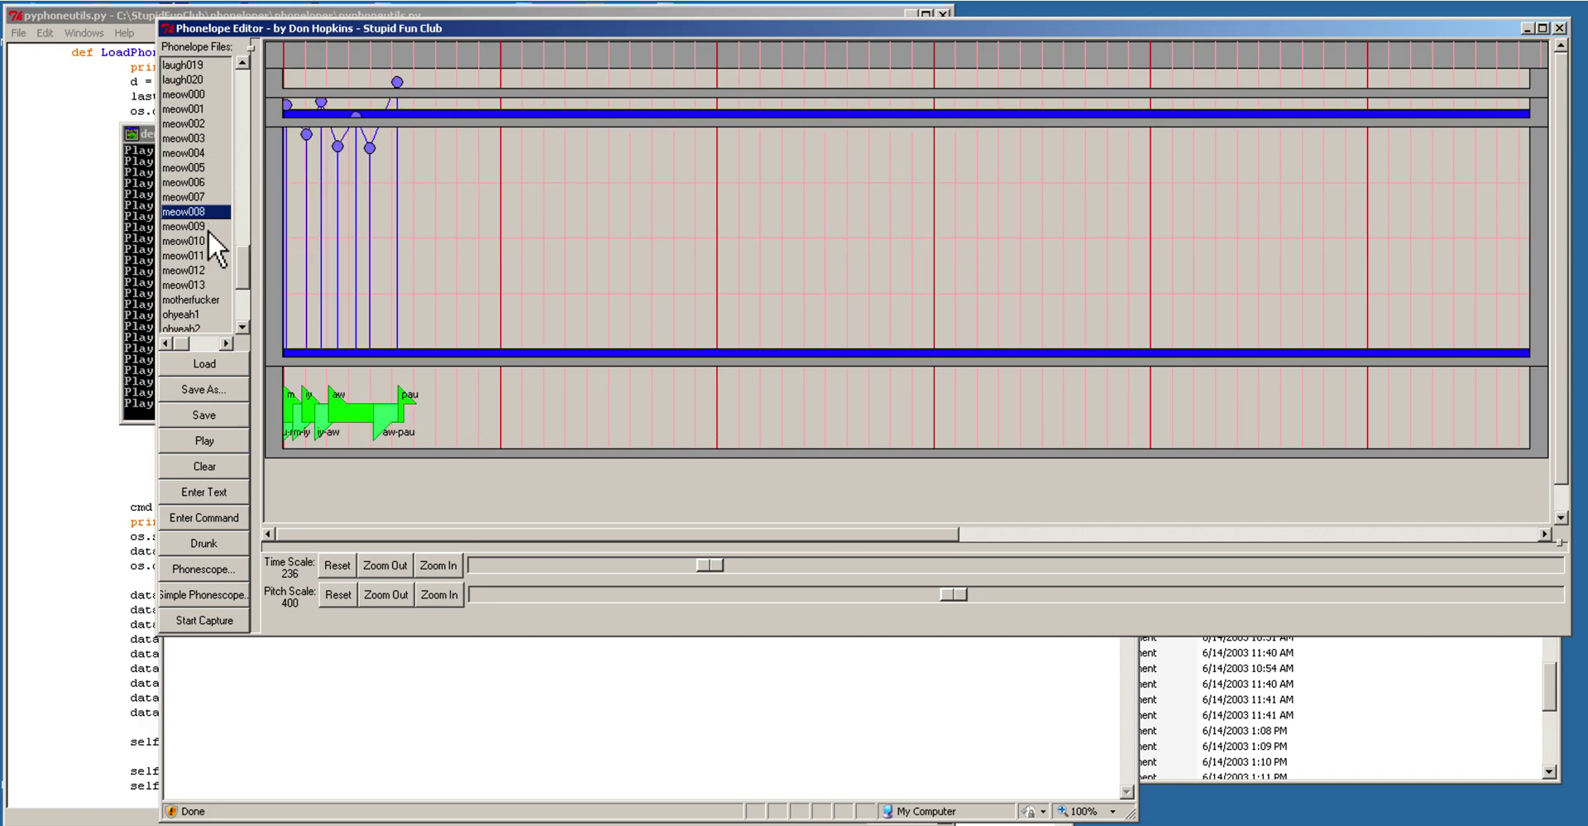
key(Down)
click(205, 253)
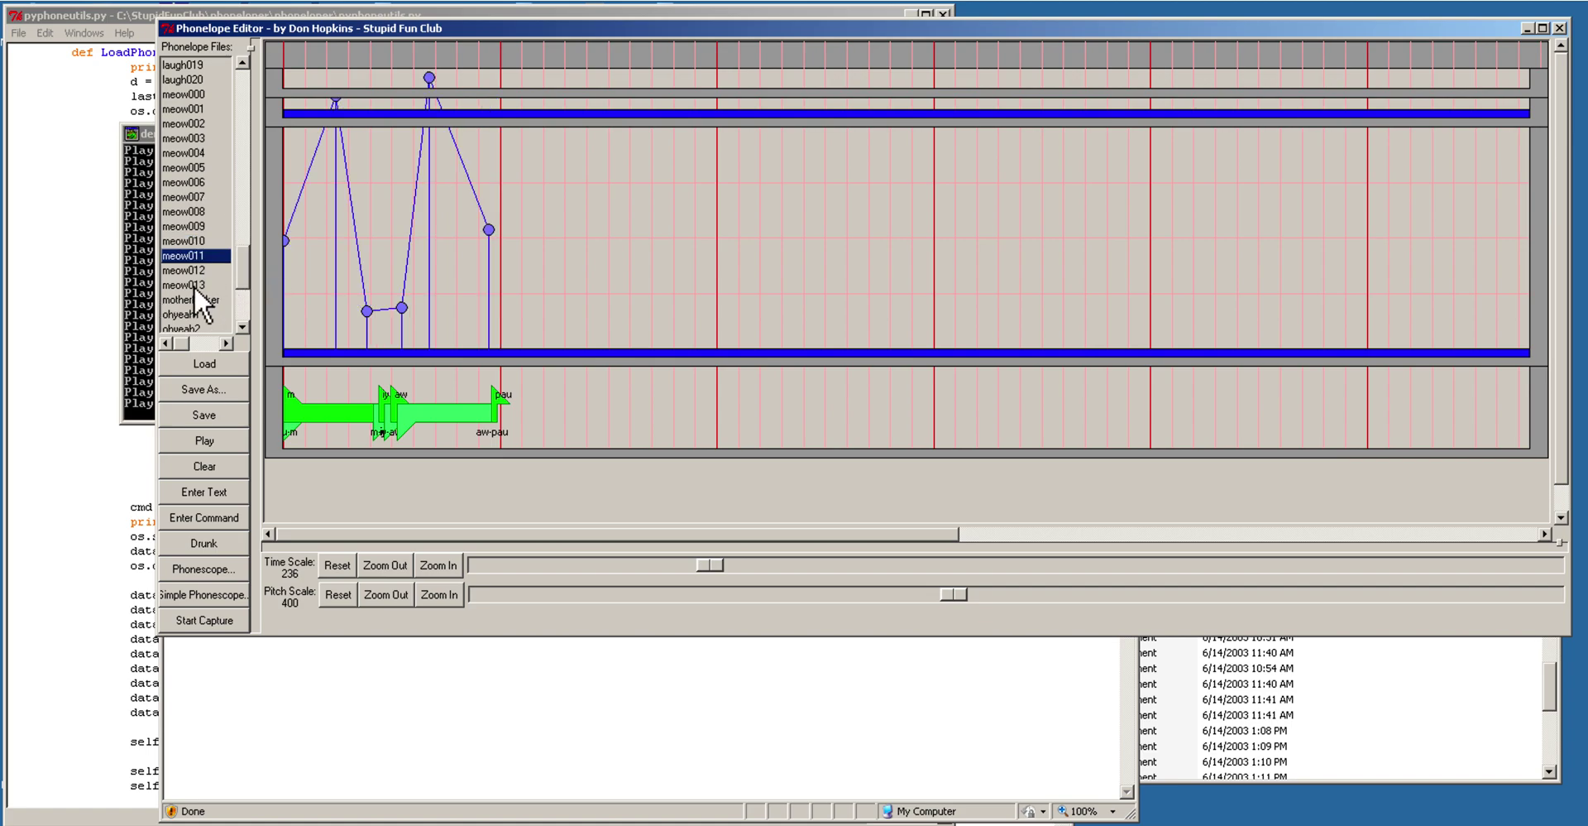
Step: Load meow012, greatly lengthen its aw-pau transition, and lower its last two pitch points to nearly the minimum pitch
click(196, 276)
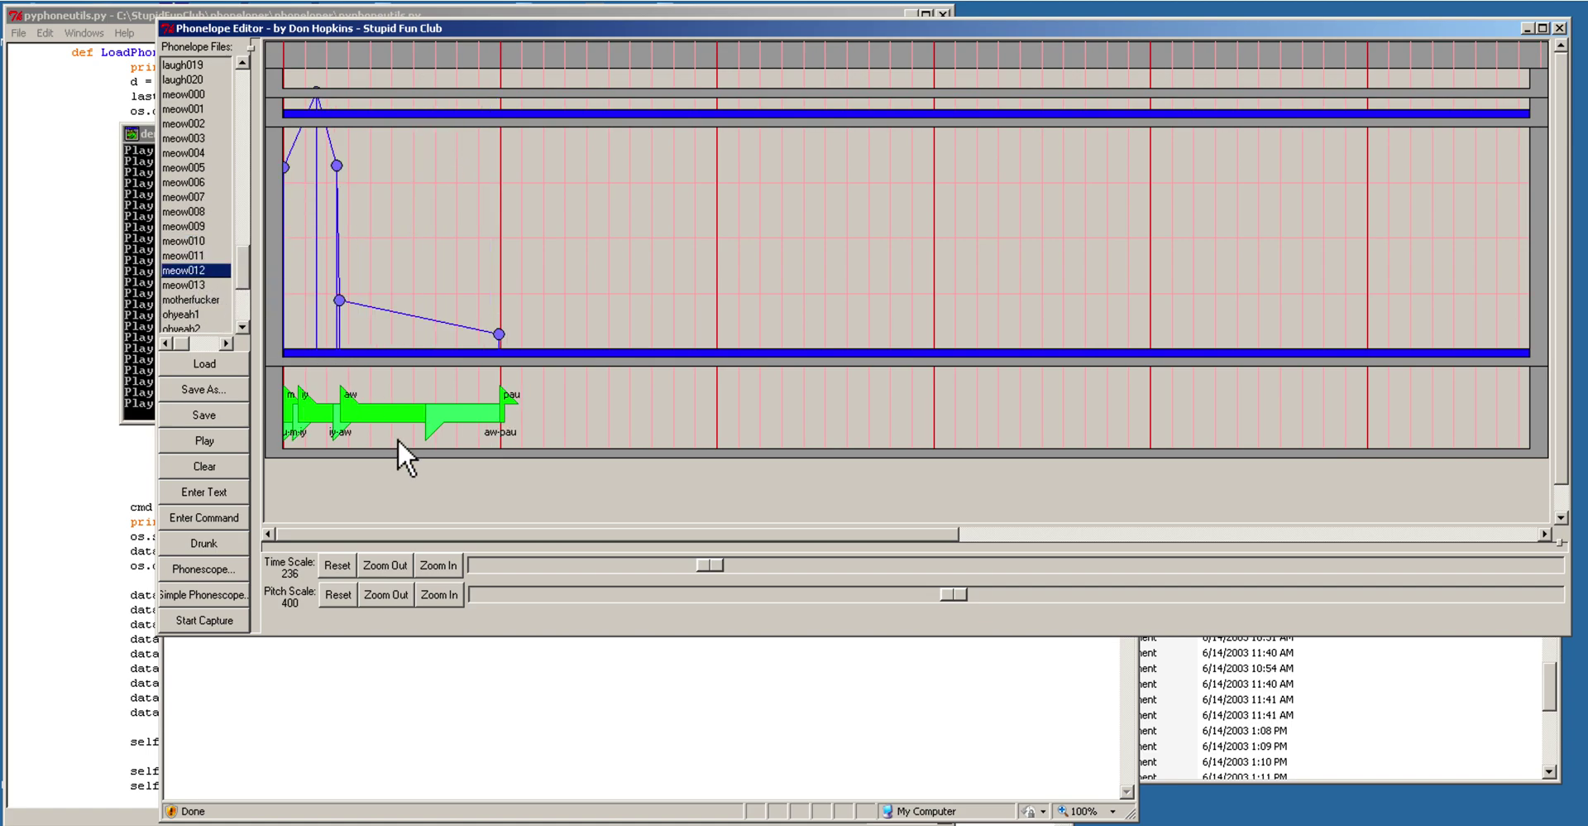
drag(474, 428, 1064, 454)
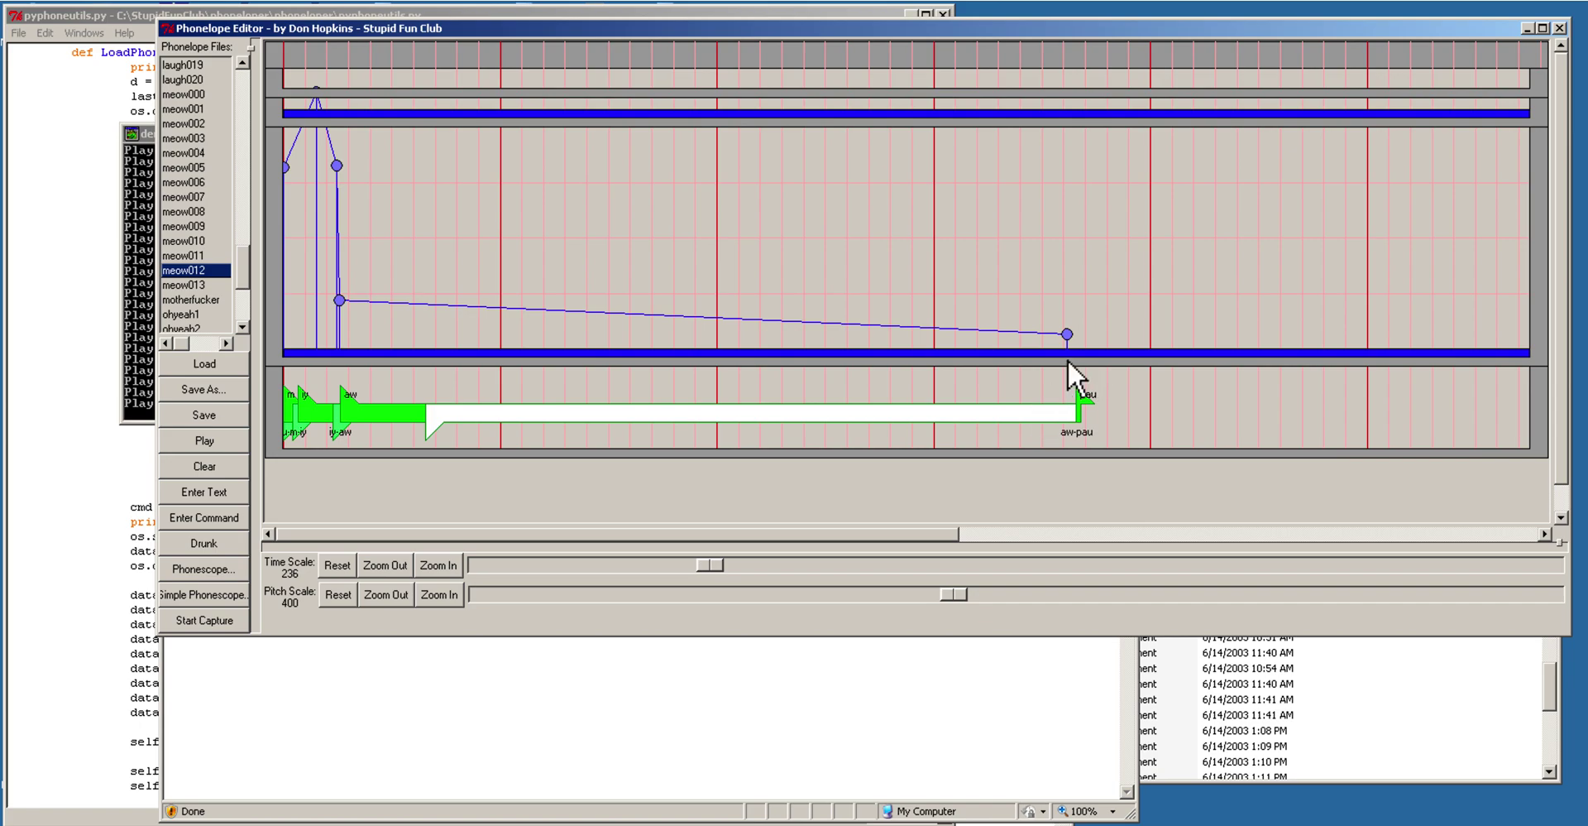
drag(1068, 336, 1066, 342)
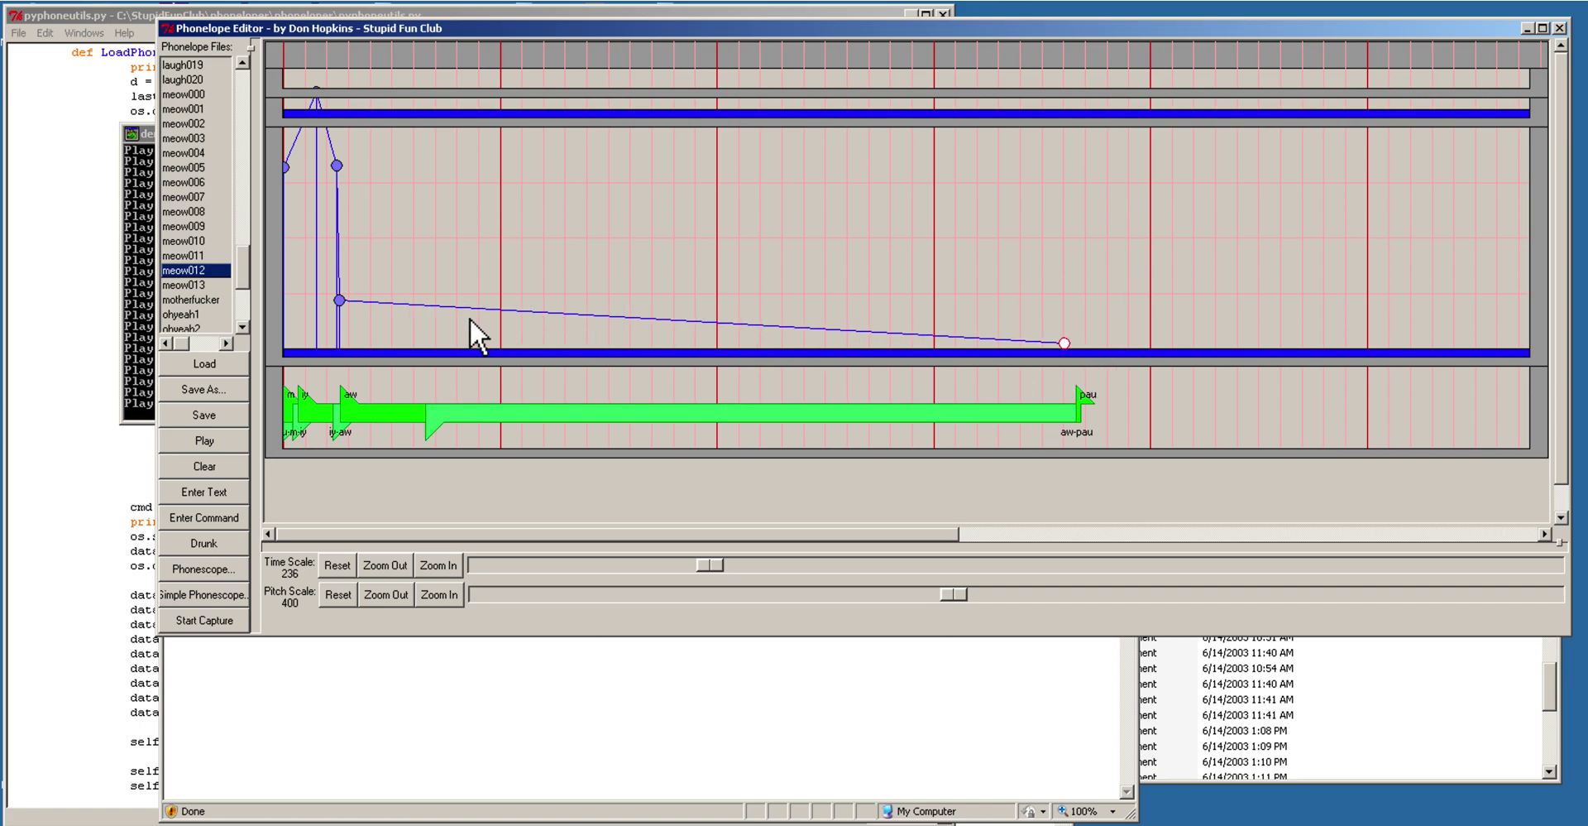
drag(350, 311, 359, 345)
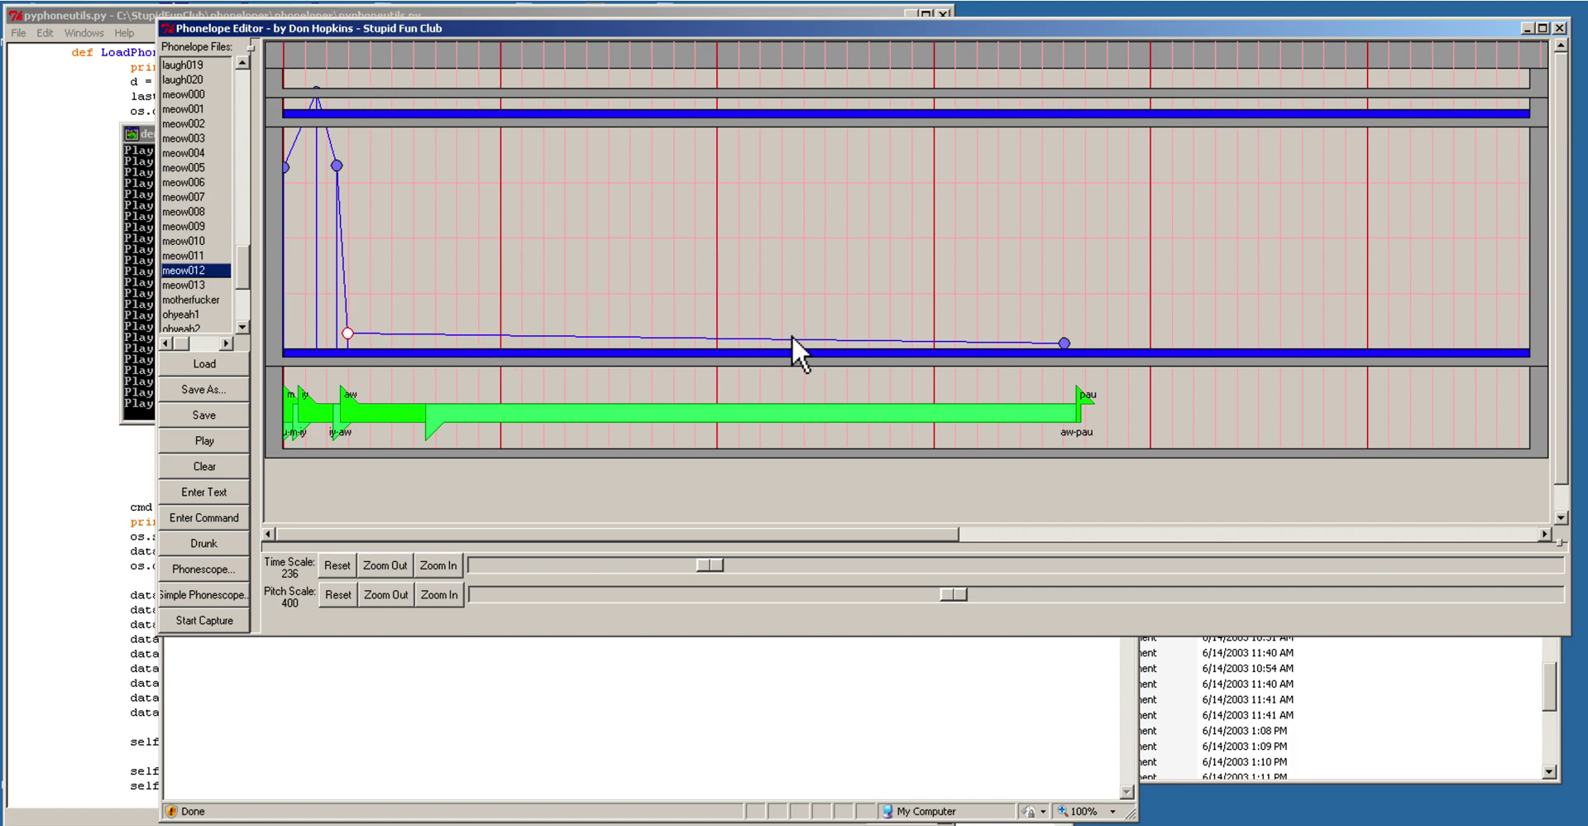
drag(1079, 351, 1087, 354)
drag(360, 341, 359, 352)
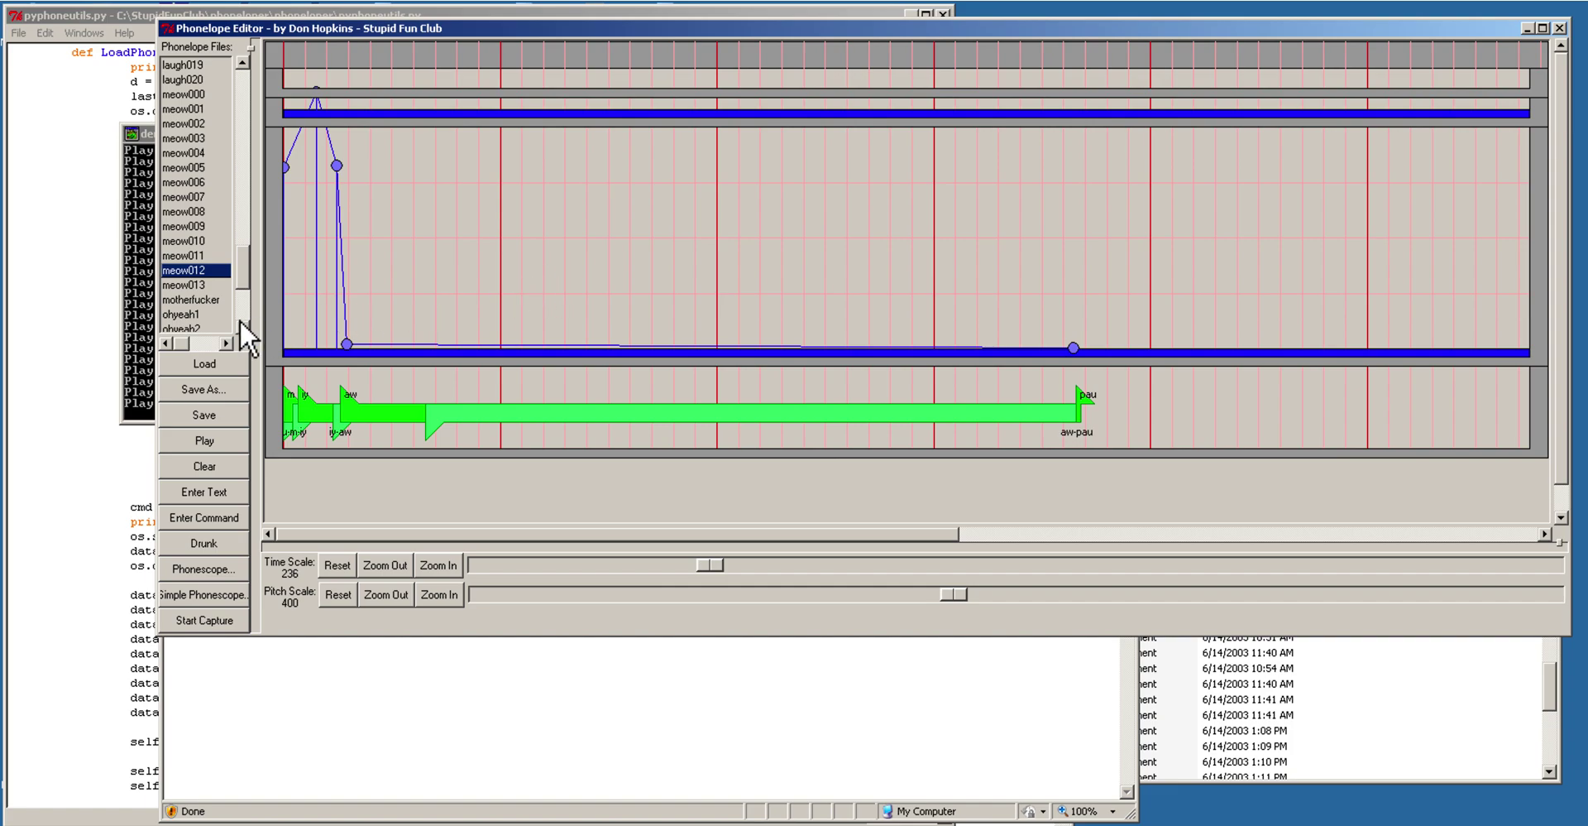
Step: Audition meow013, load the motherfucker phonelope, and cut its leading pau-m transition to almost nothing
click(182, 282)
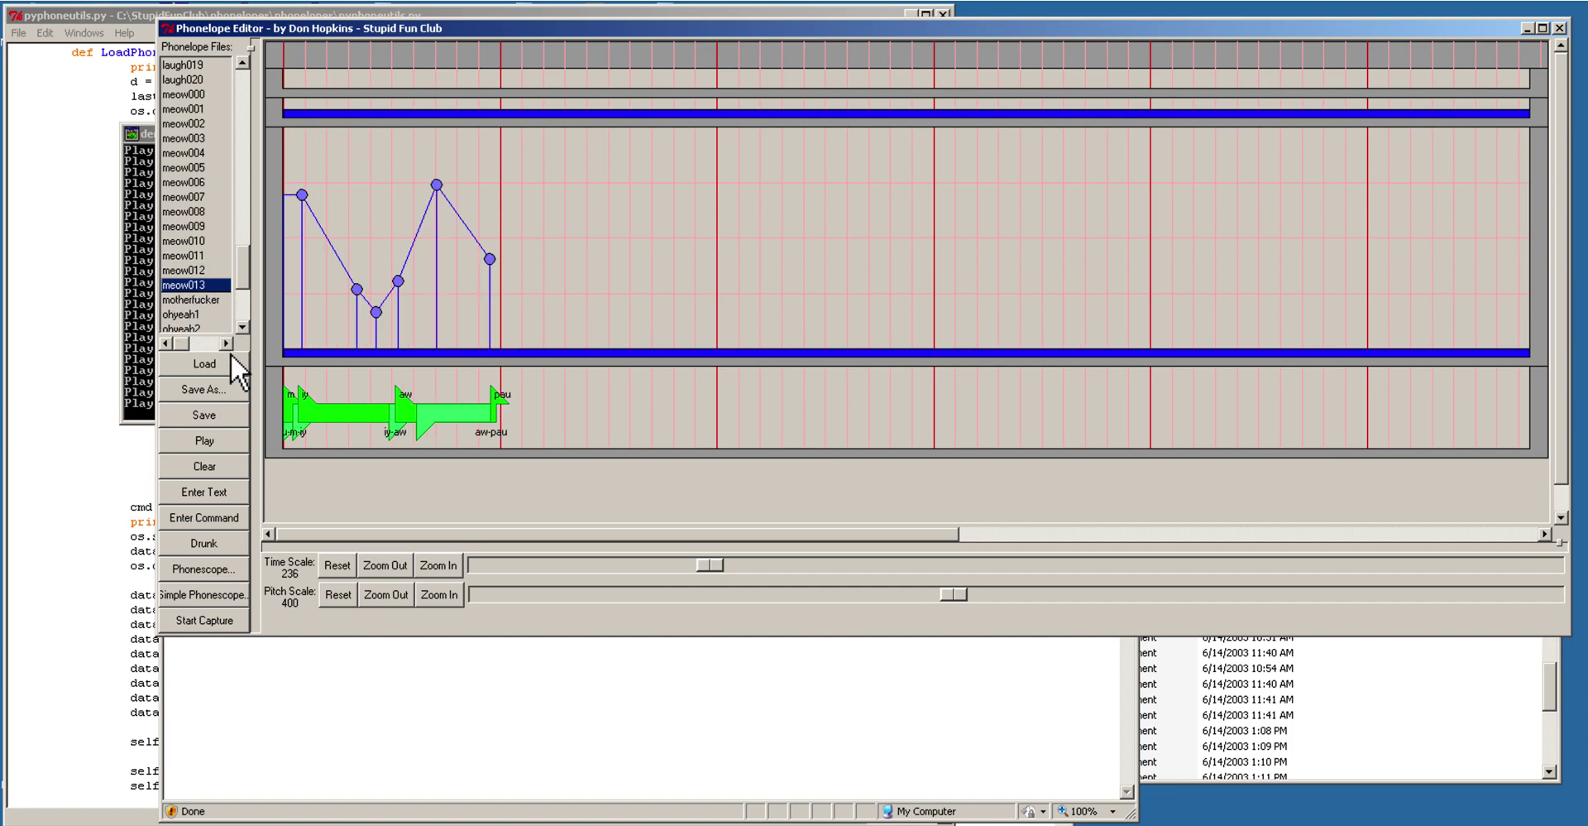
click(211, 301)
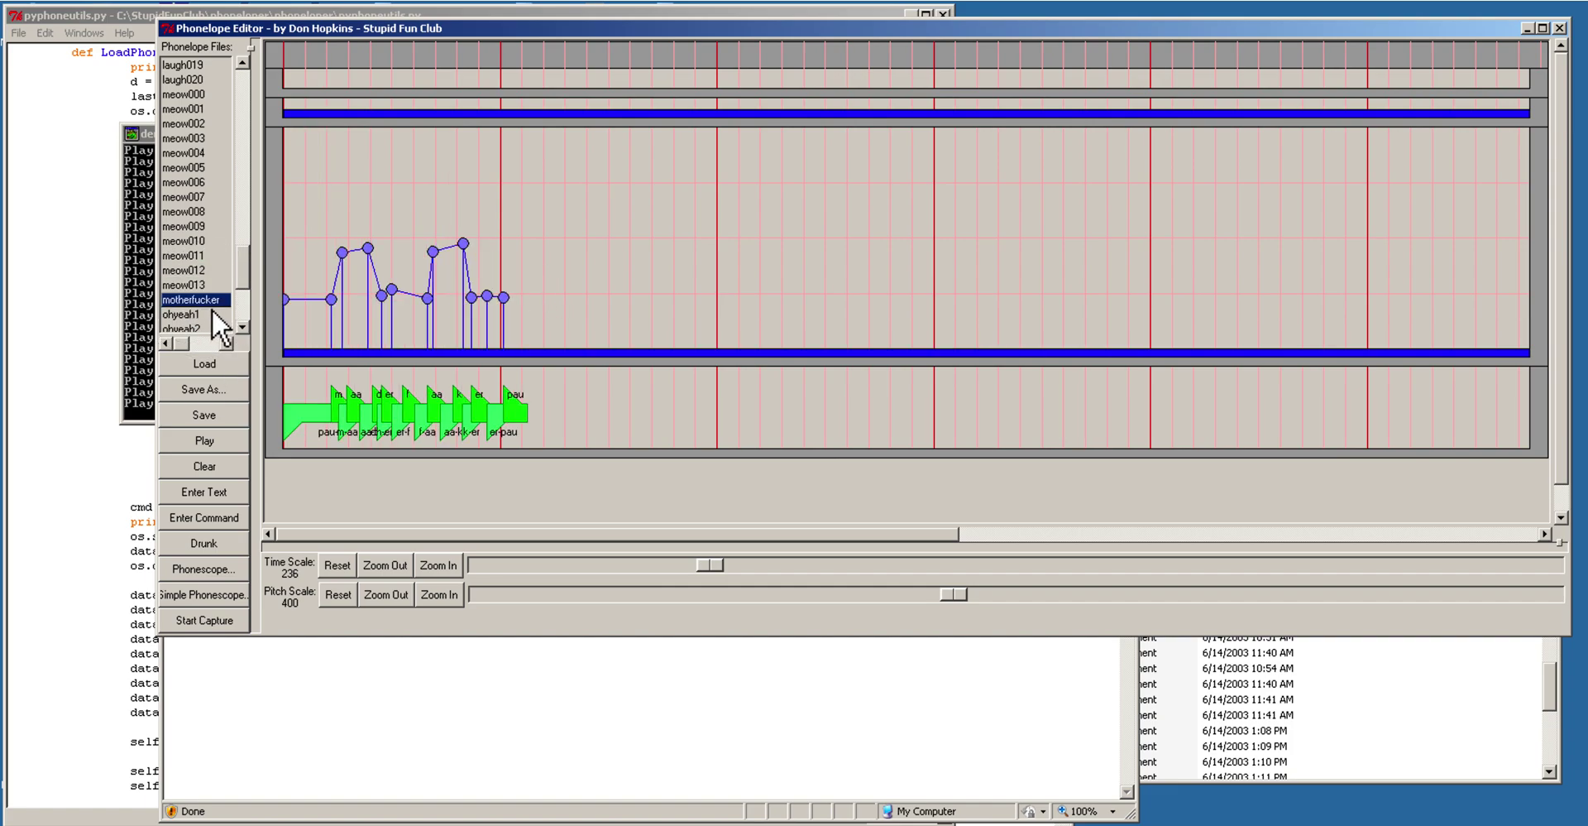
drag(321, 426, 240, 430)
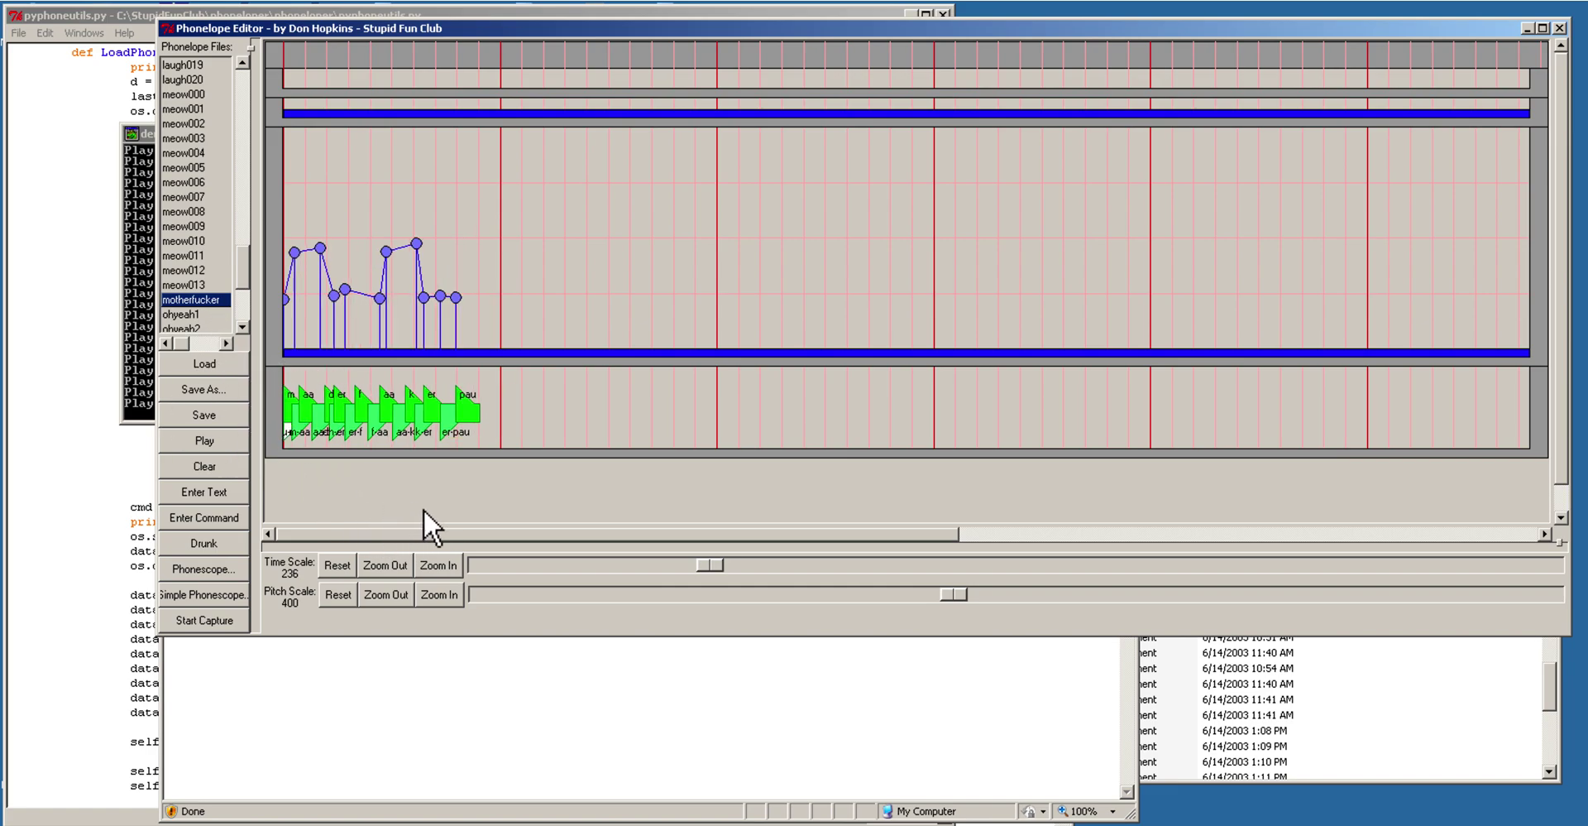
drag(284, 419, 642, 447)
Step: Audition the ohyeah1, ohyeah3 and ohyeah5 phonelopes, and set the time scale to 377
click(199, 319)
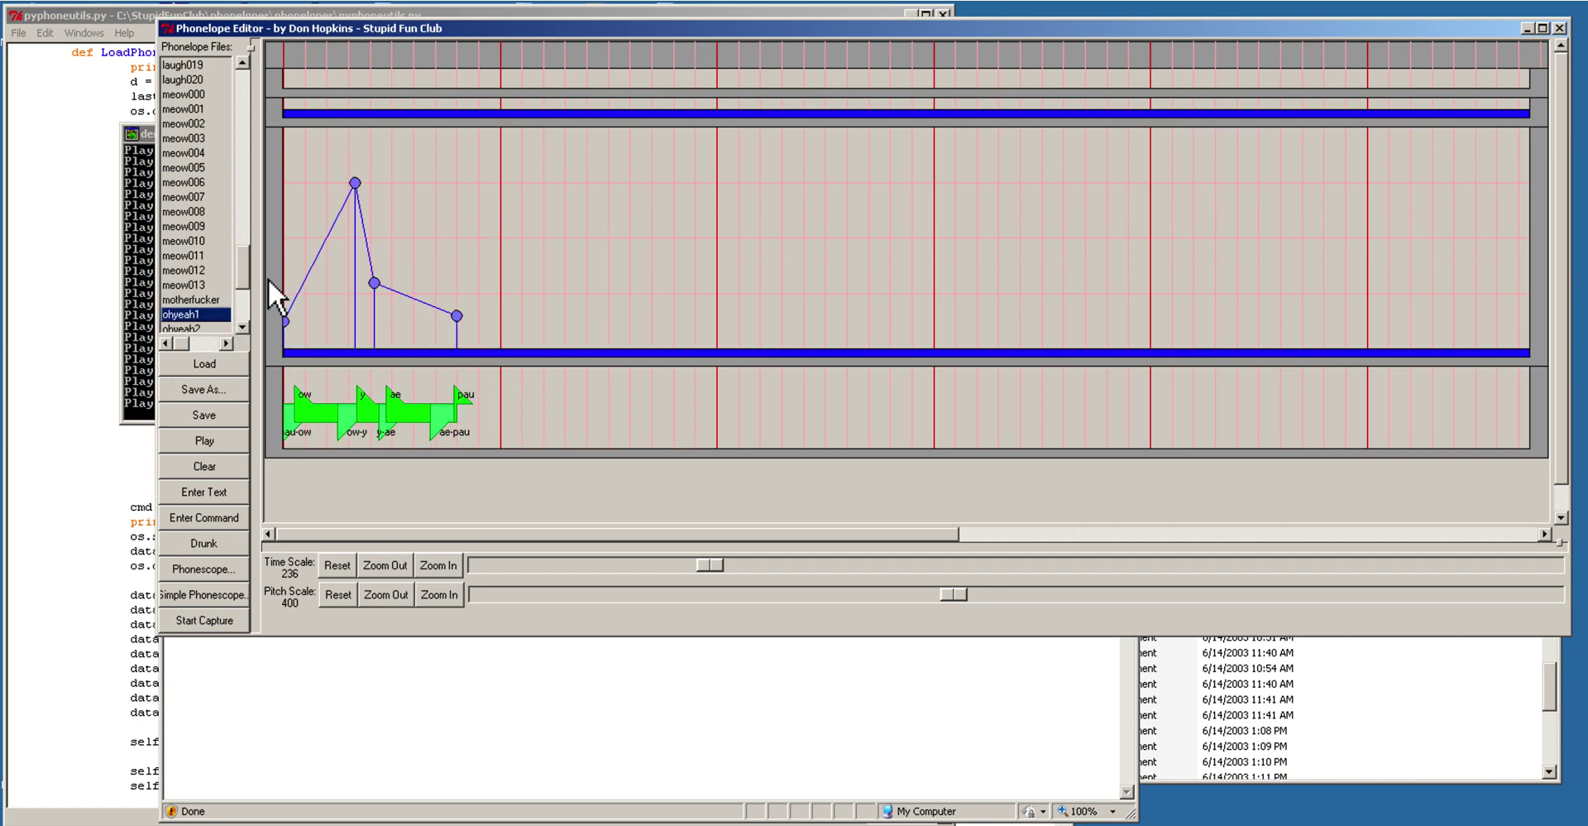
scroll(207, 239, down, 3)
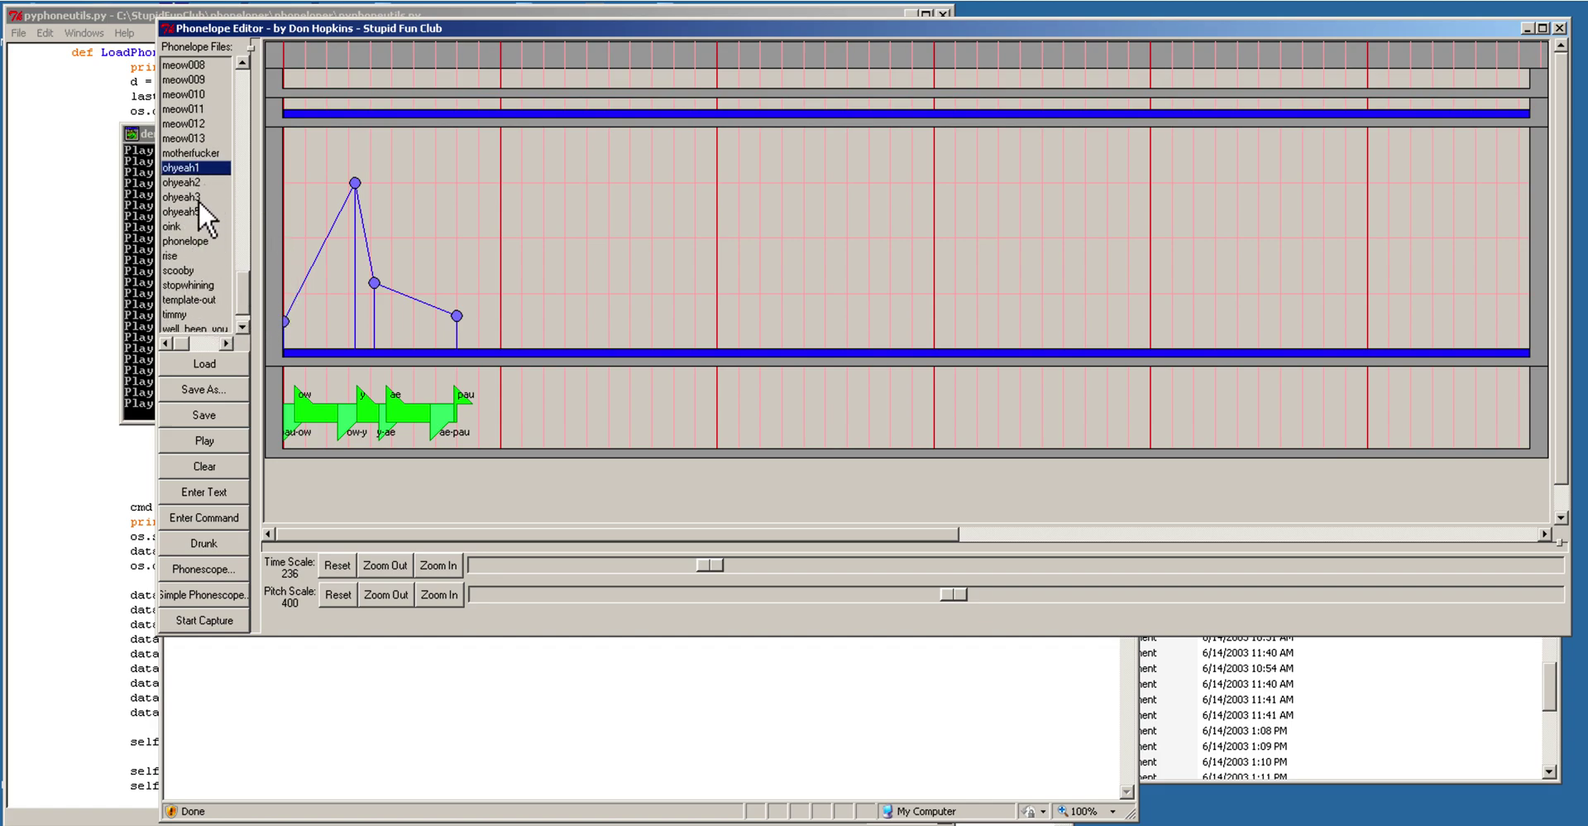
click(210, 203)
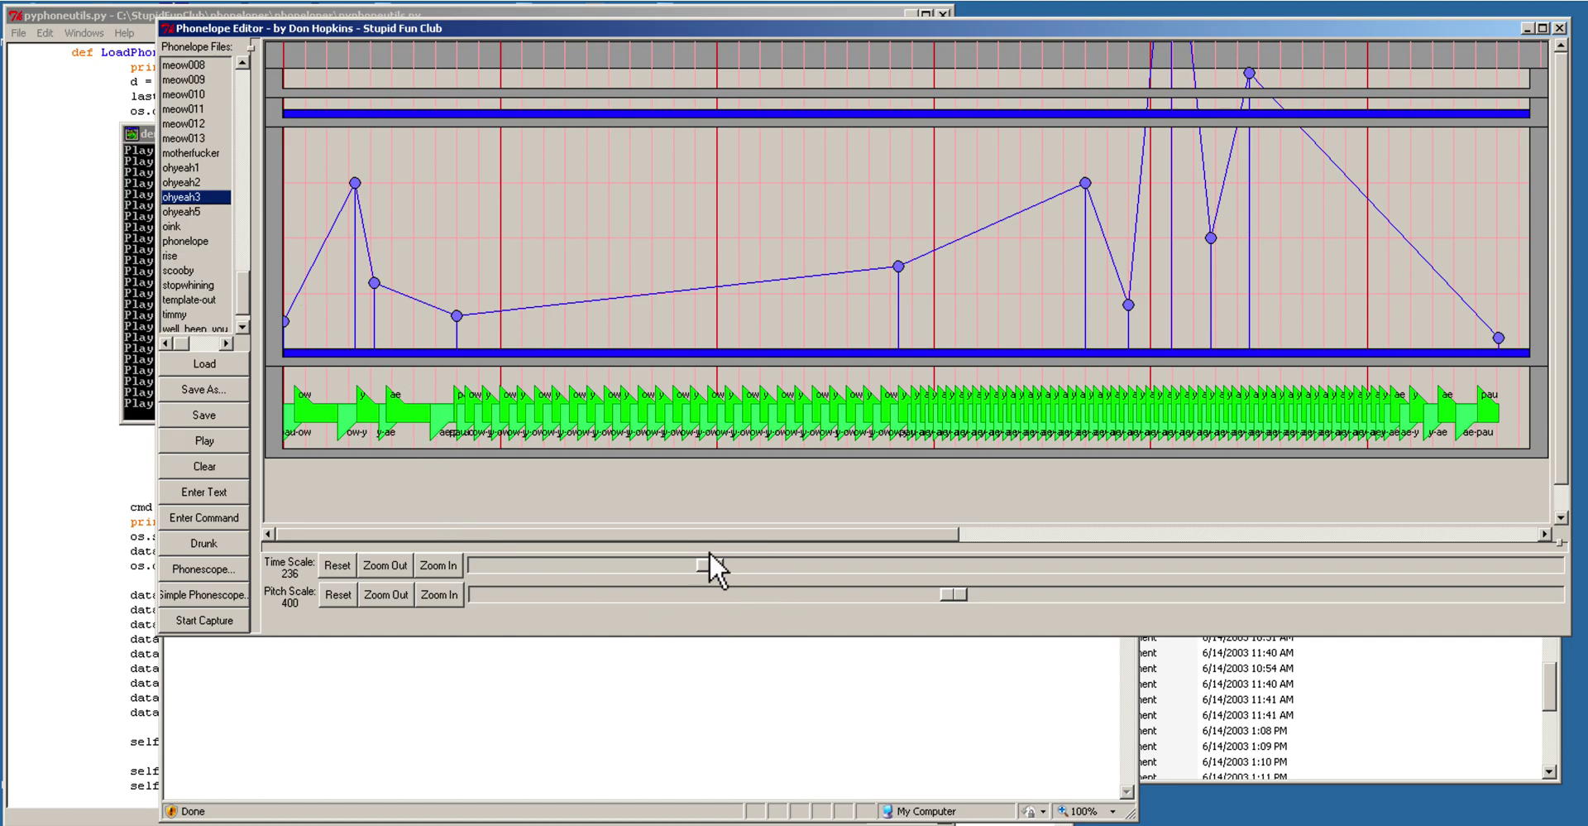
drag(713, 568, 781, 564)
click(184, 212)
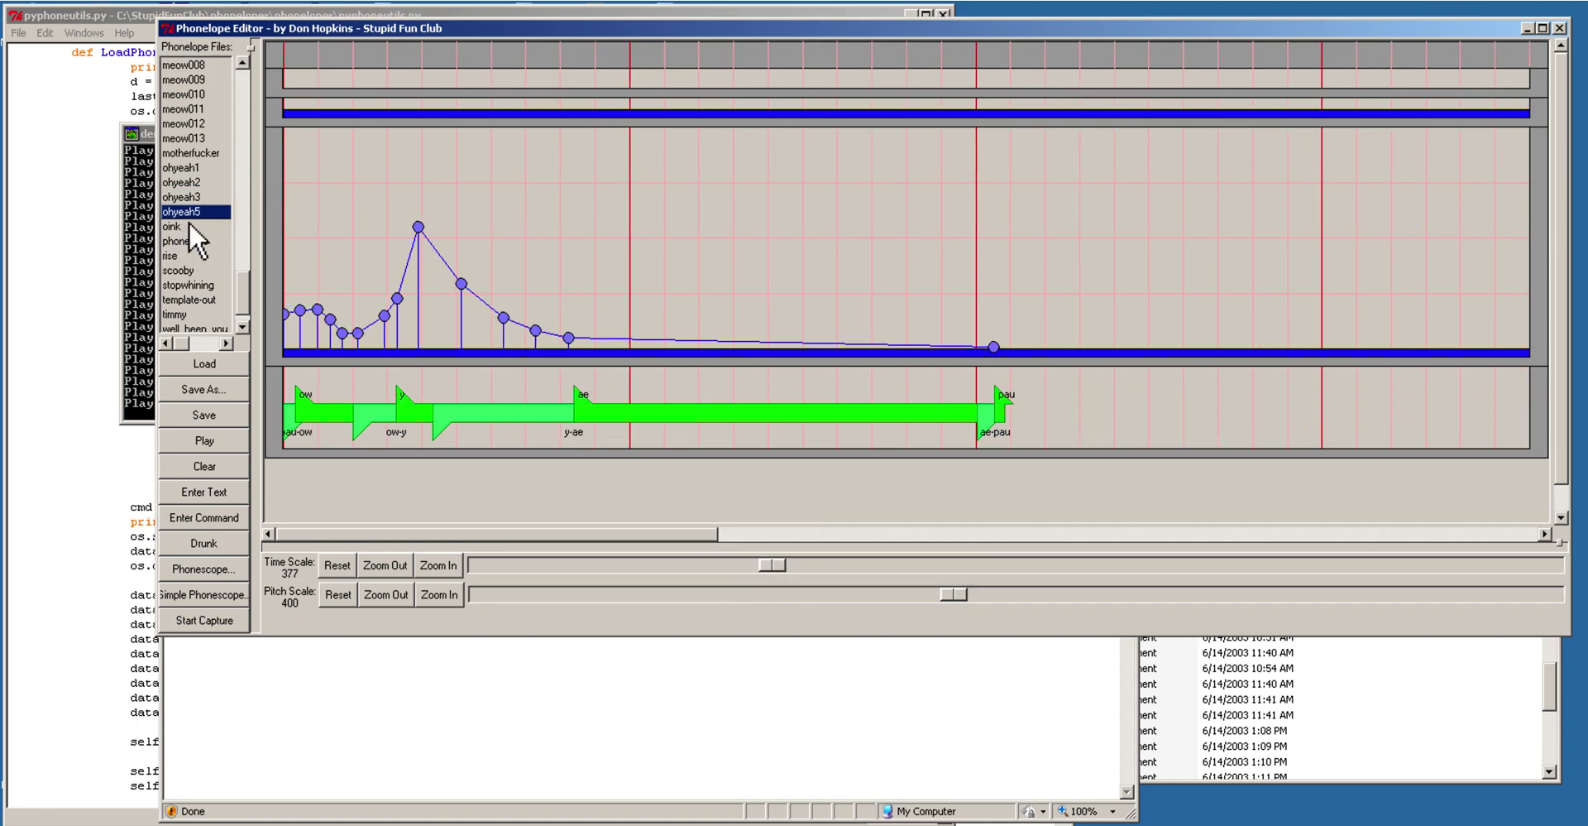
Step: Audition the oink, phonelope, rise and scooby phonelopes, and set the time scale to 67
click(187, 230)
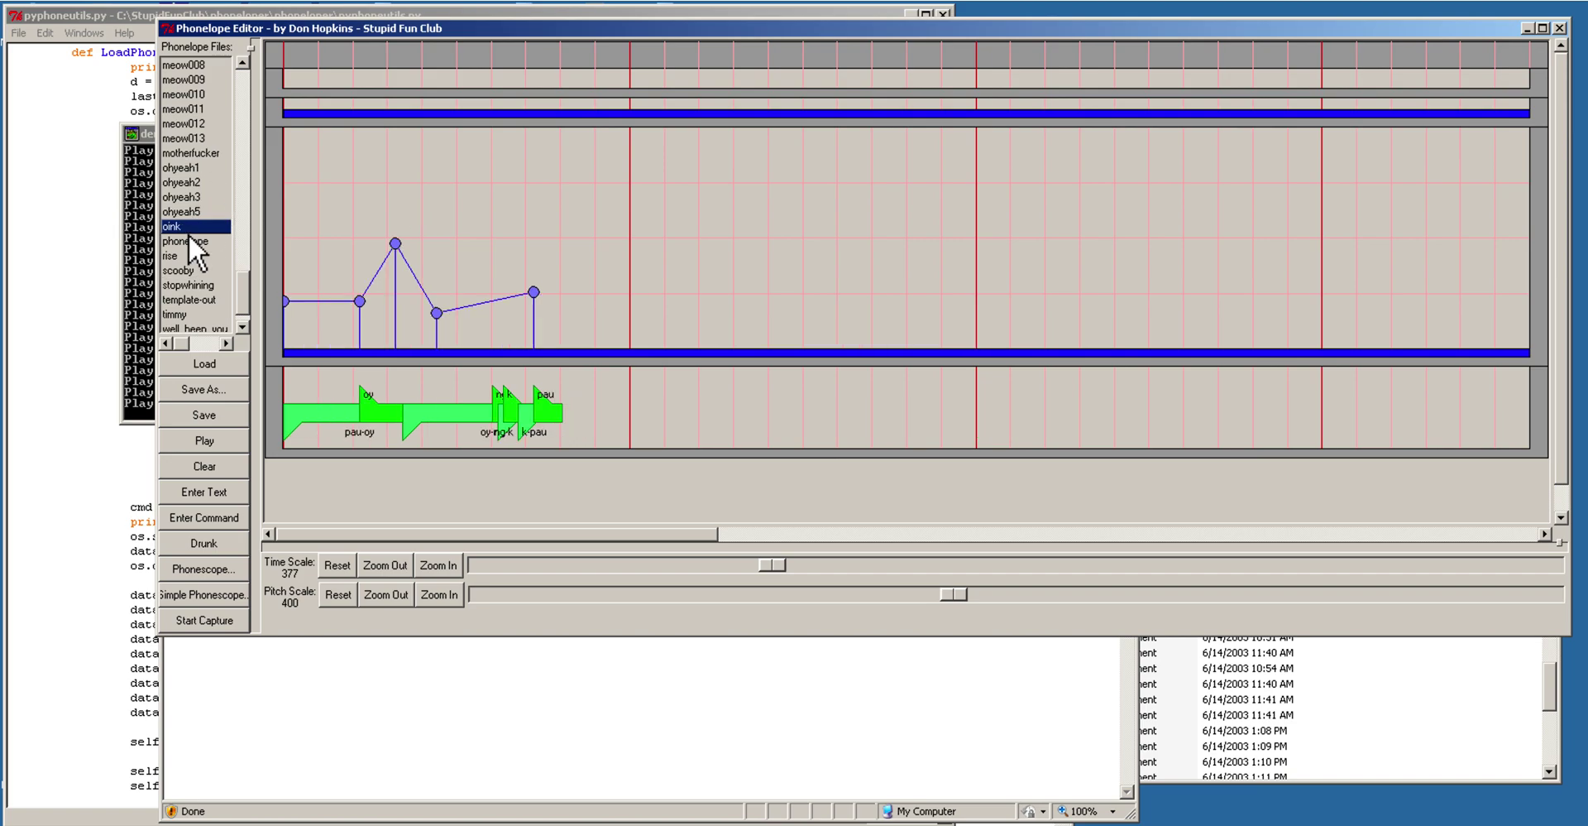
click(208, 242)
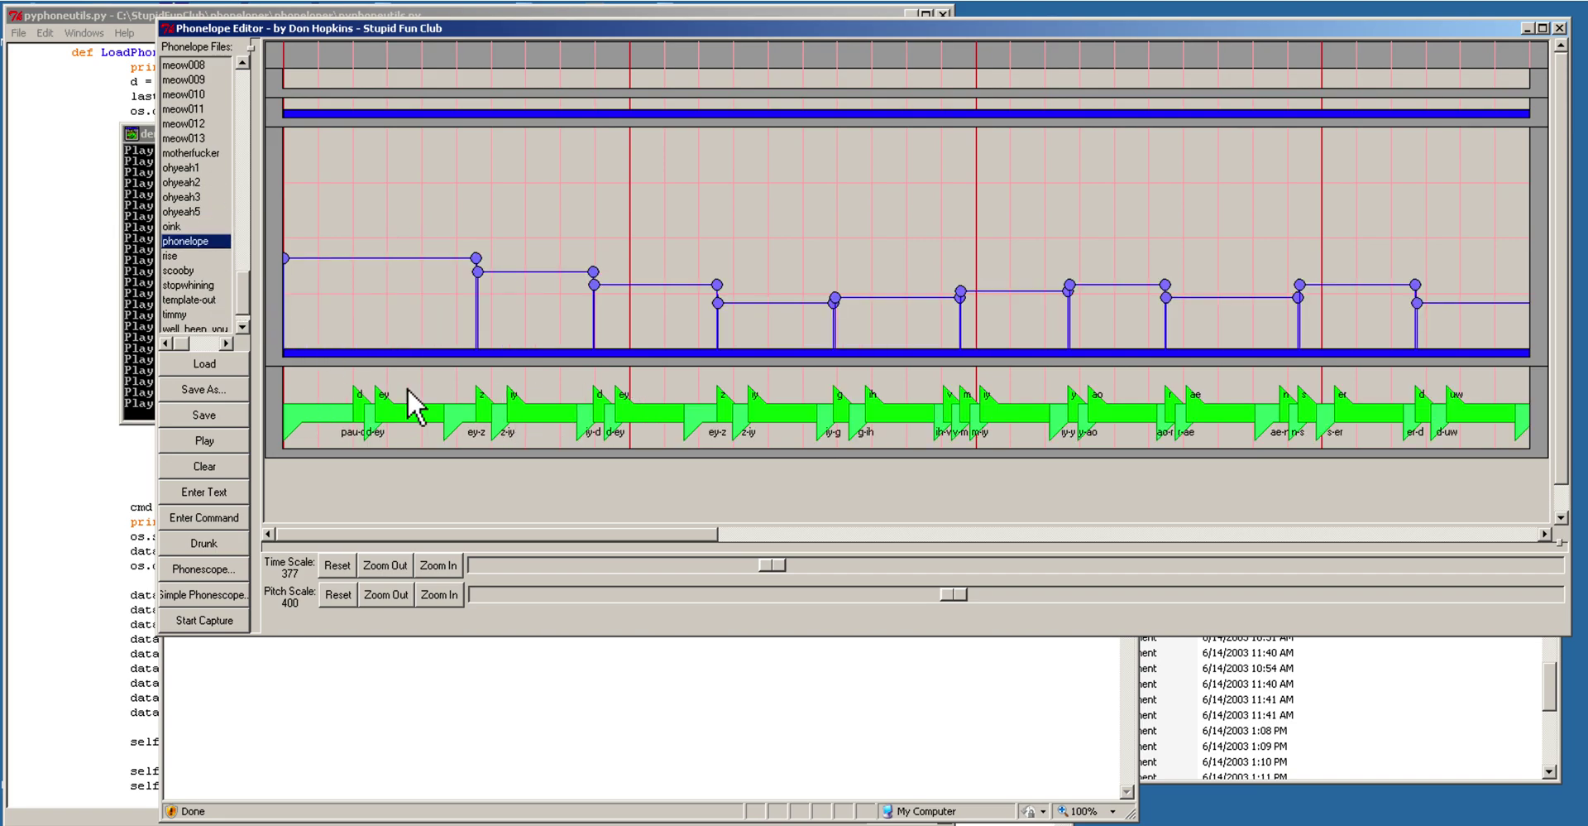
drag(774, 581, 607, 569)
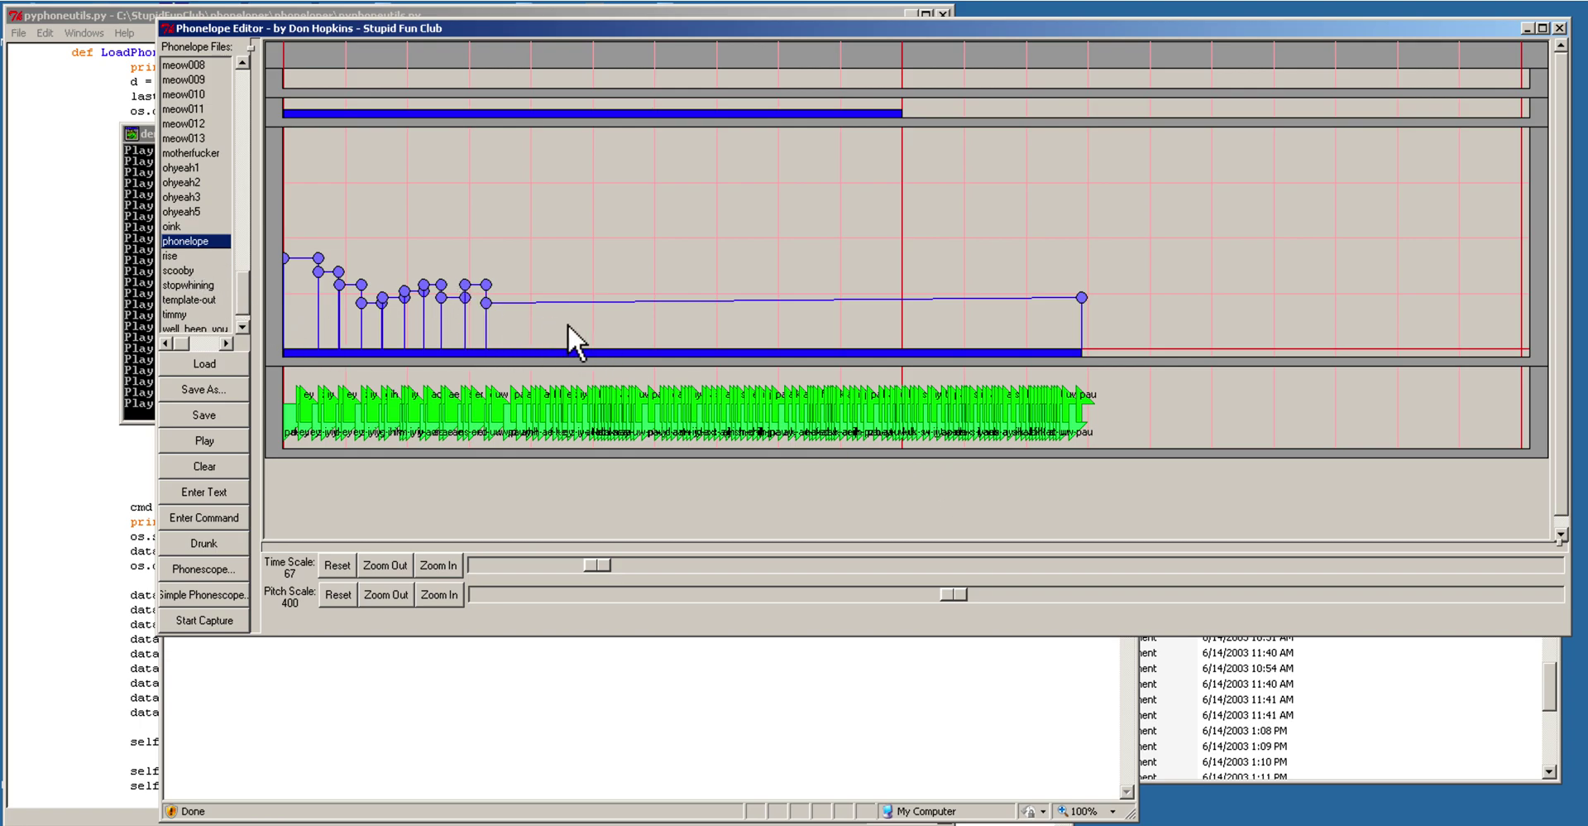
click(202, 260)
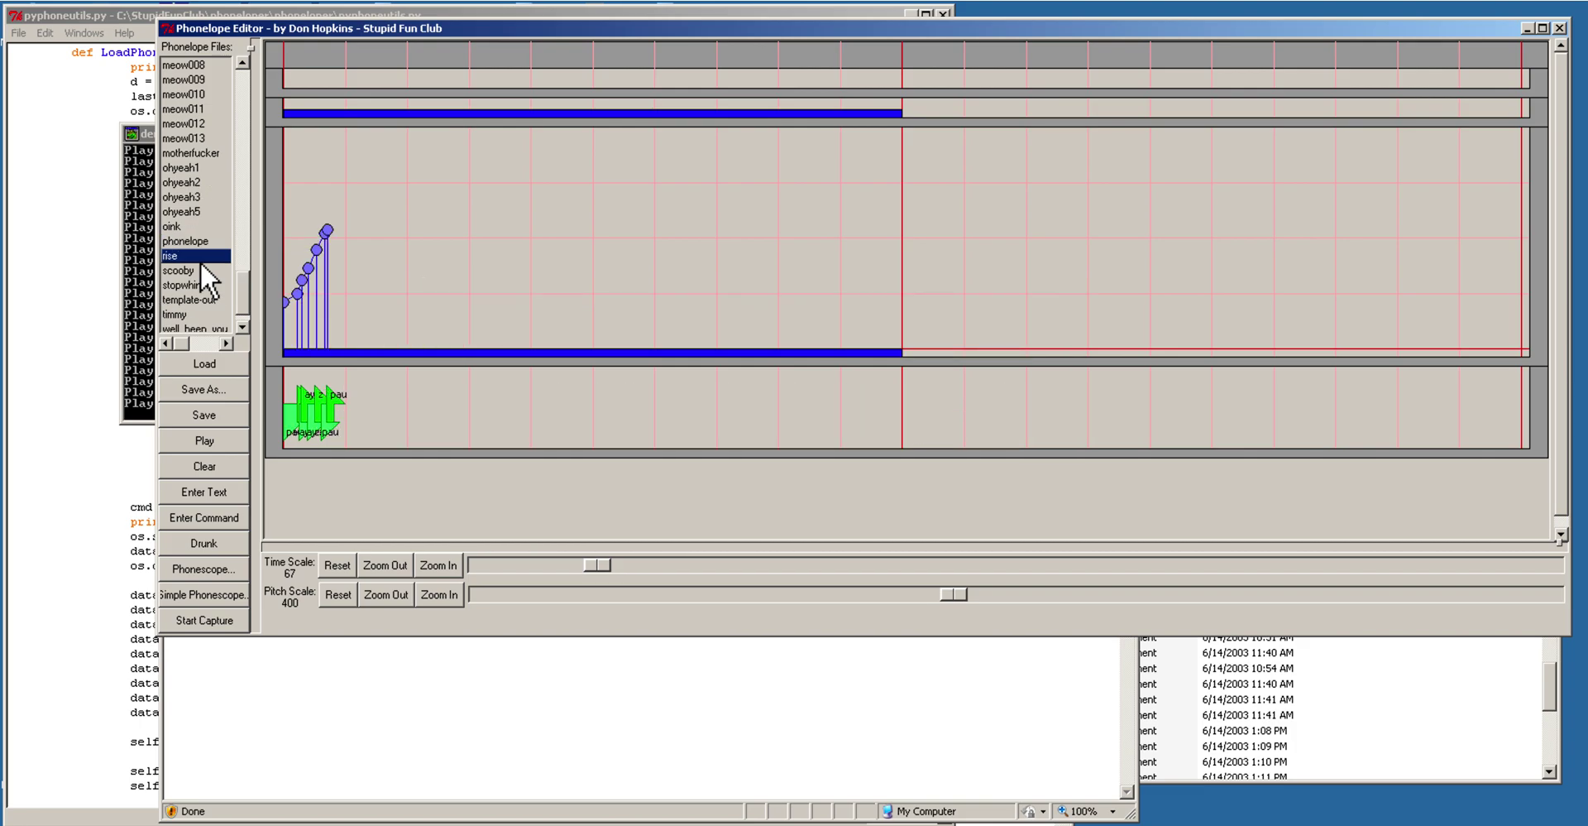
click(199, 271)
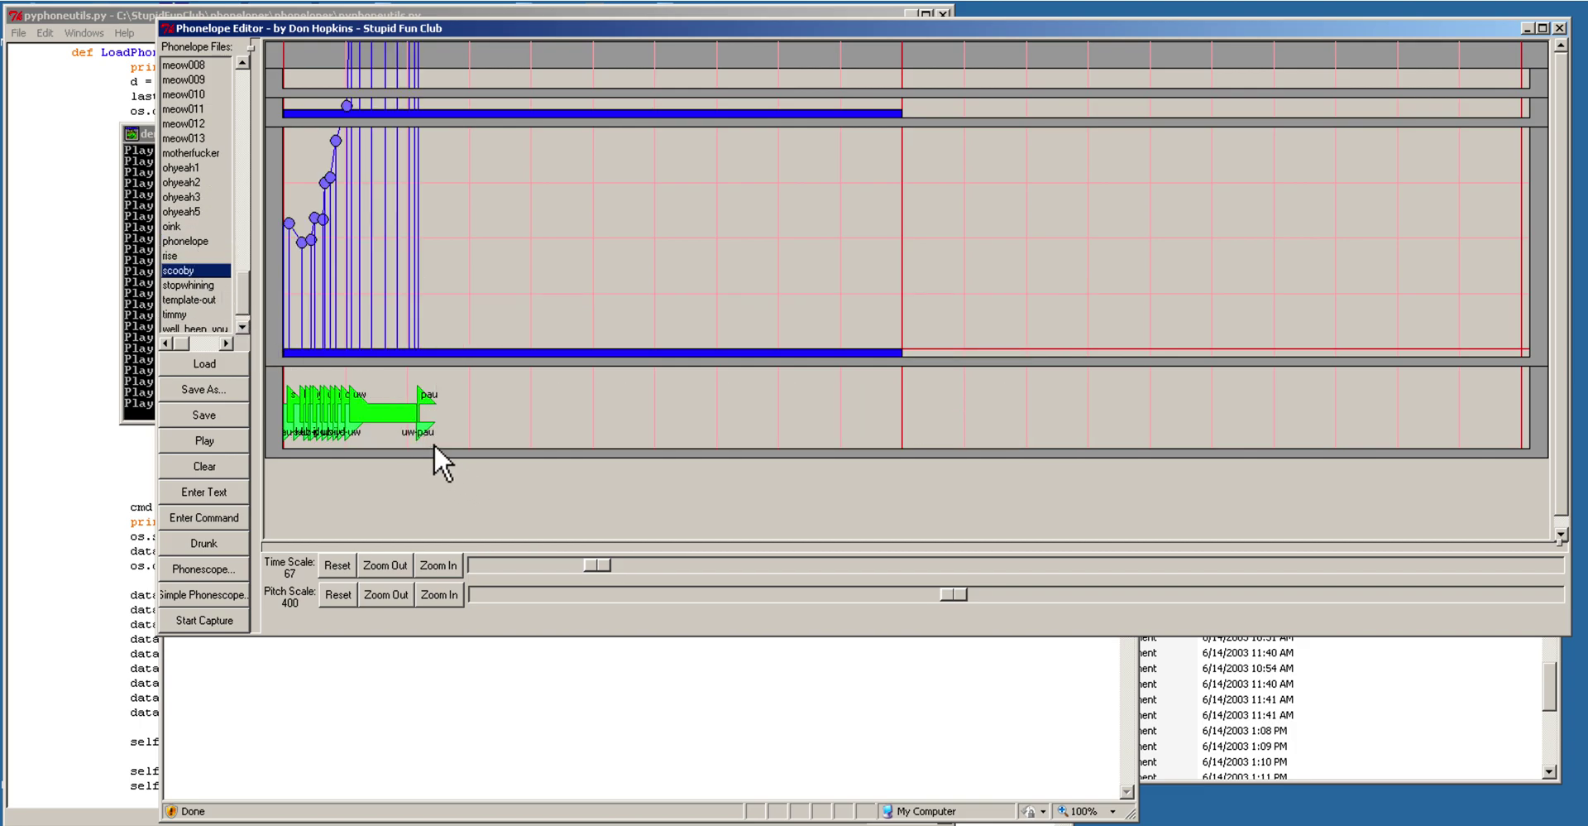
Step: Load stopwhining at time scale 394, shorten its leading pau-s transition, and stretch the w-ay through n-ih section
drag(604, 574, 782, 579)
click(216, 285)
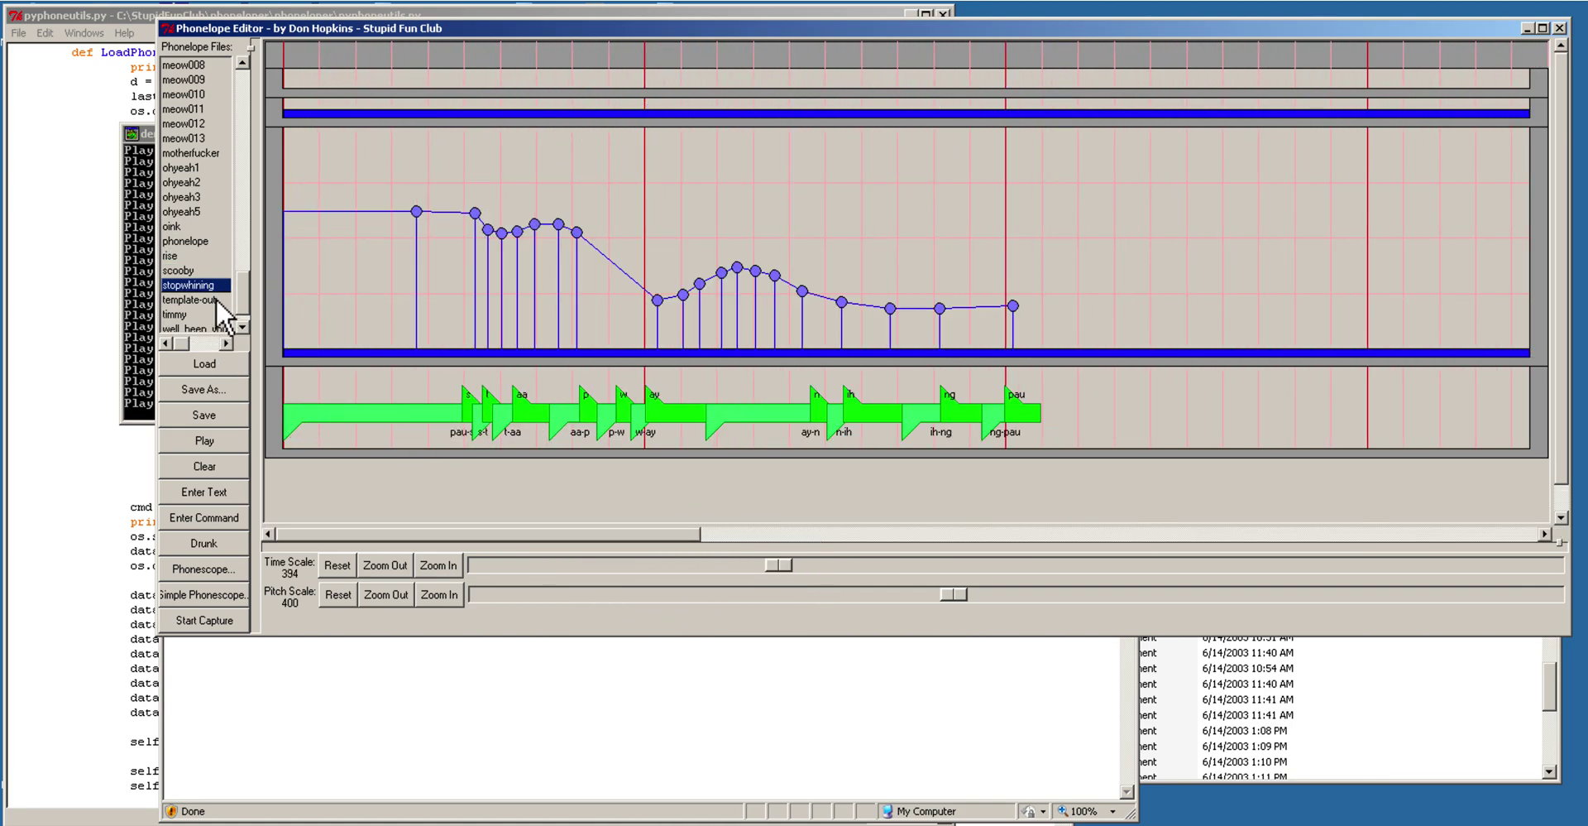
drag(399, 424, 326, 420)
click(641, 410)
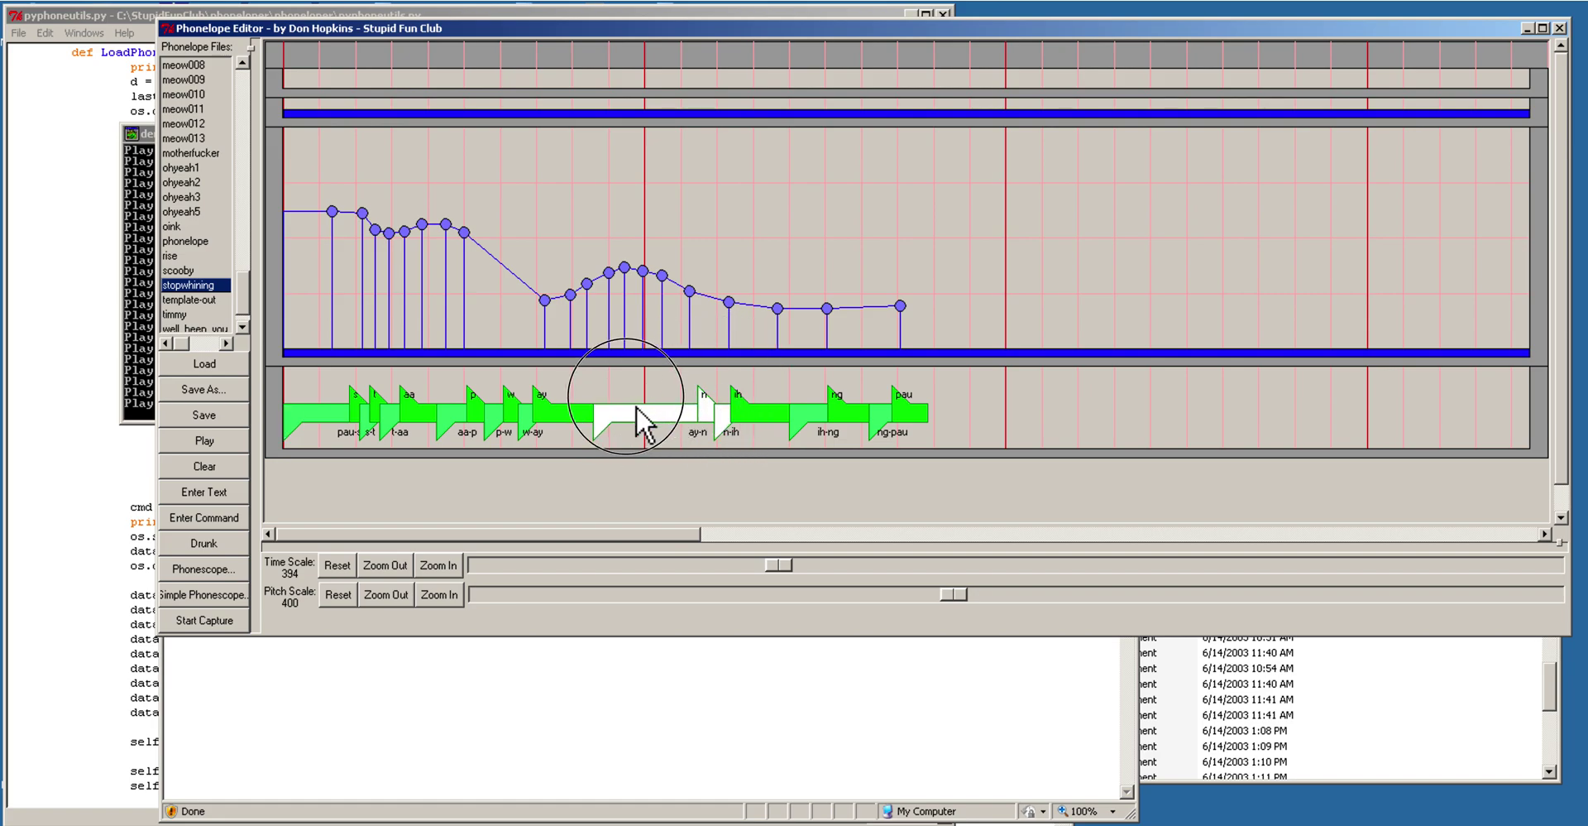
drag(595, 443, 970, 427)
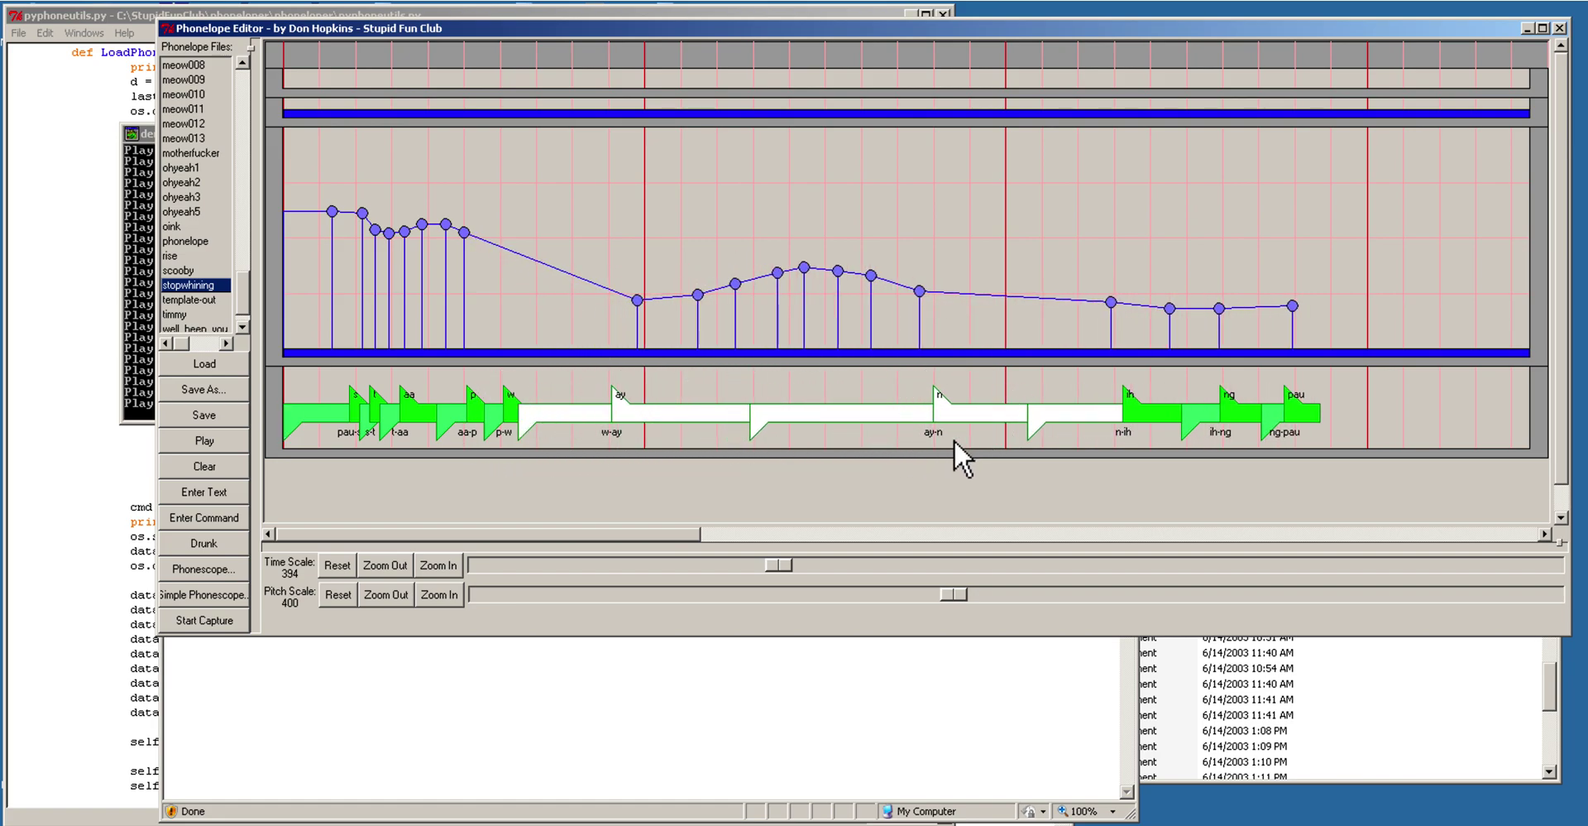
Step: Audition the template-out phonelope, then open the text synthesis window and dismiss it without synthesizing anything
click(207, 306)
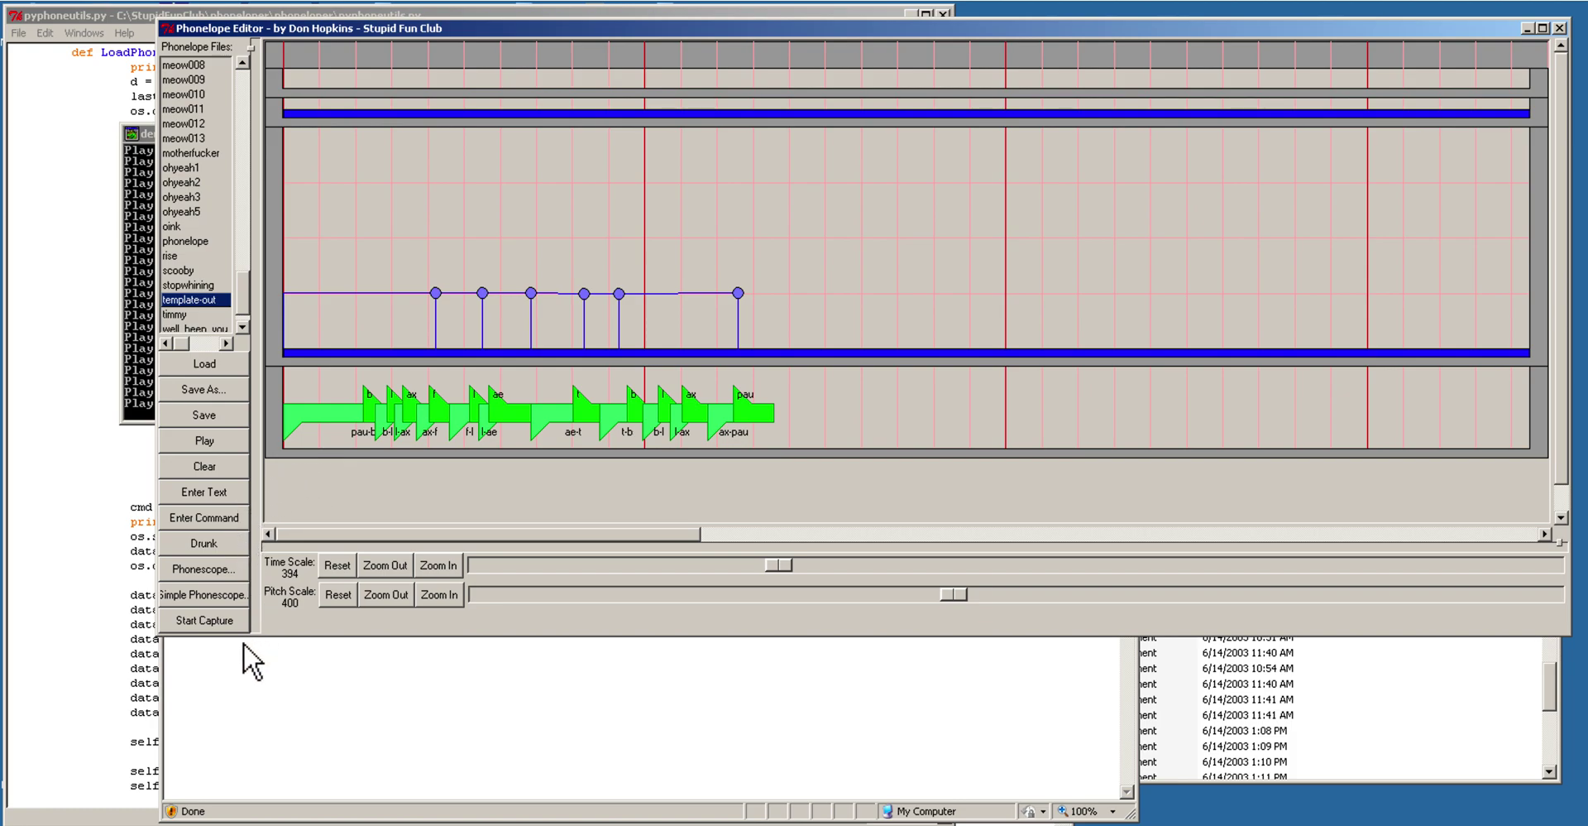
click(245, 504)
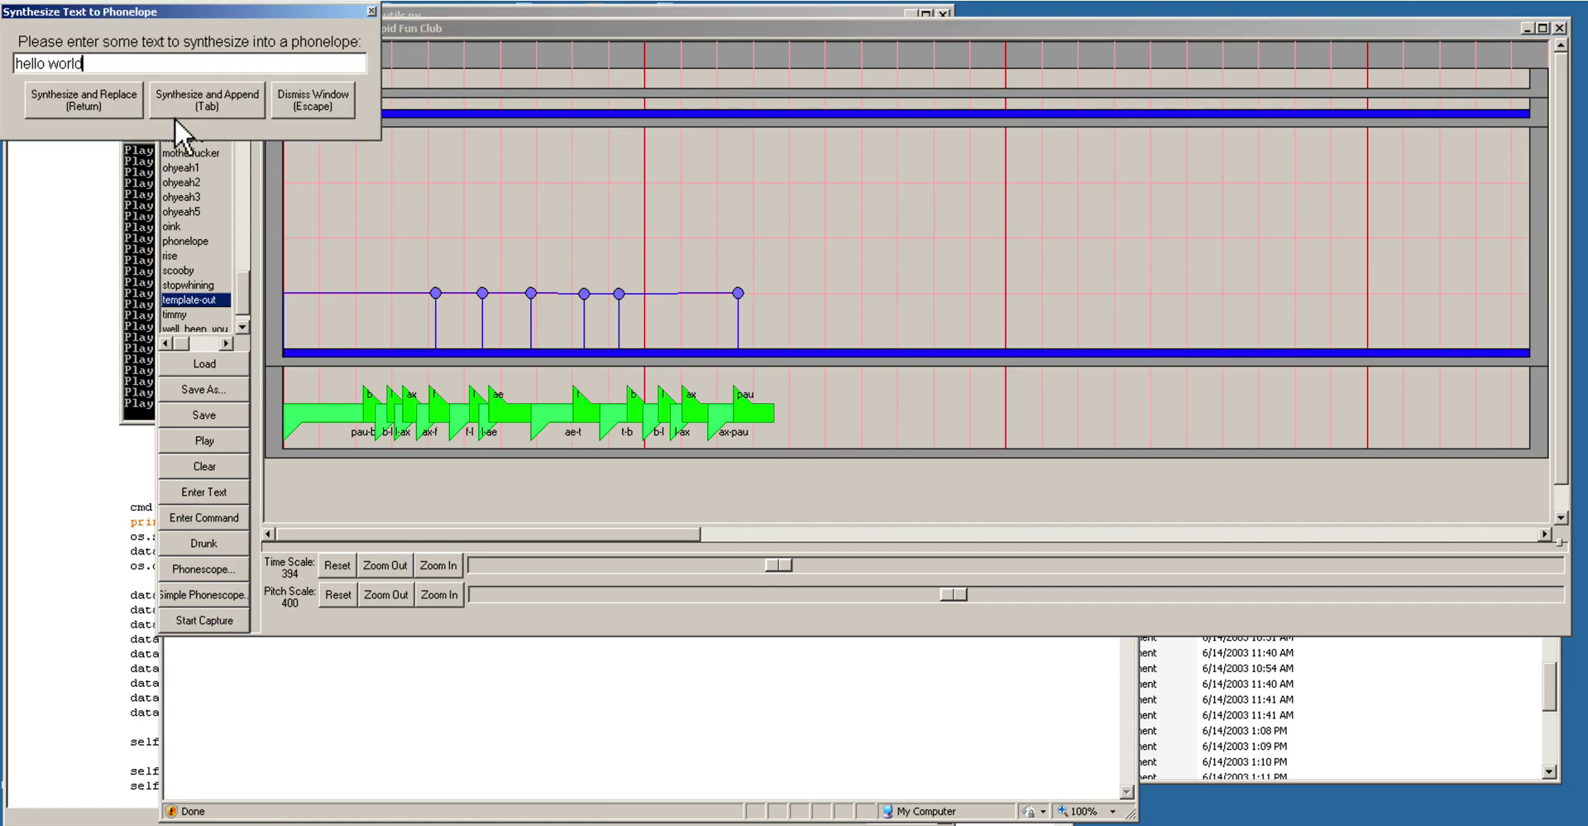
click(371, 11)
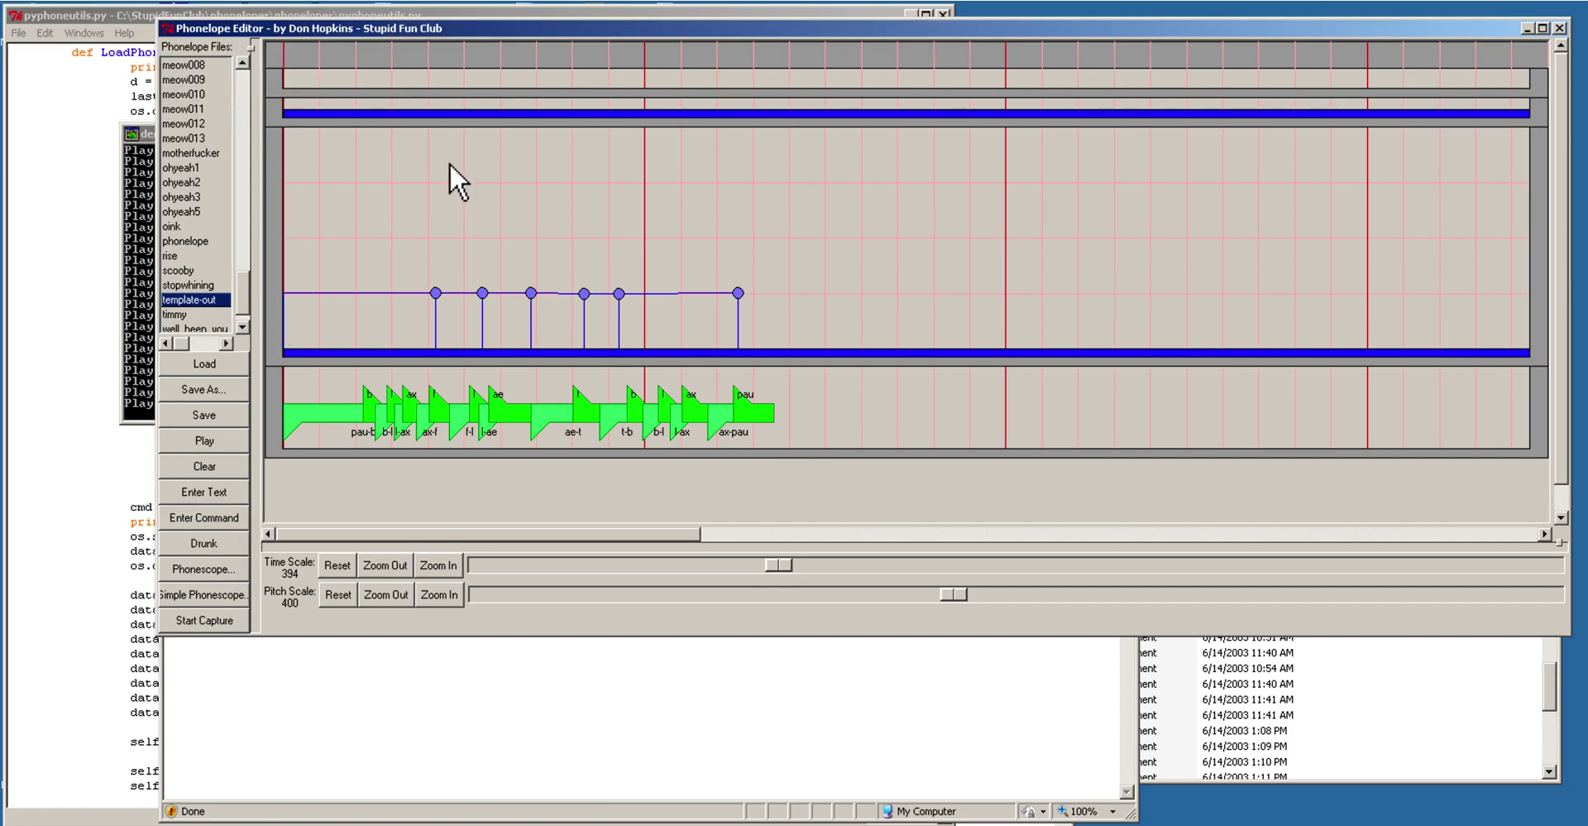
Step: Load the timmy phonelope and stretch its ay phoneme
click(203, 317)
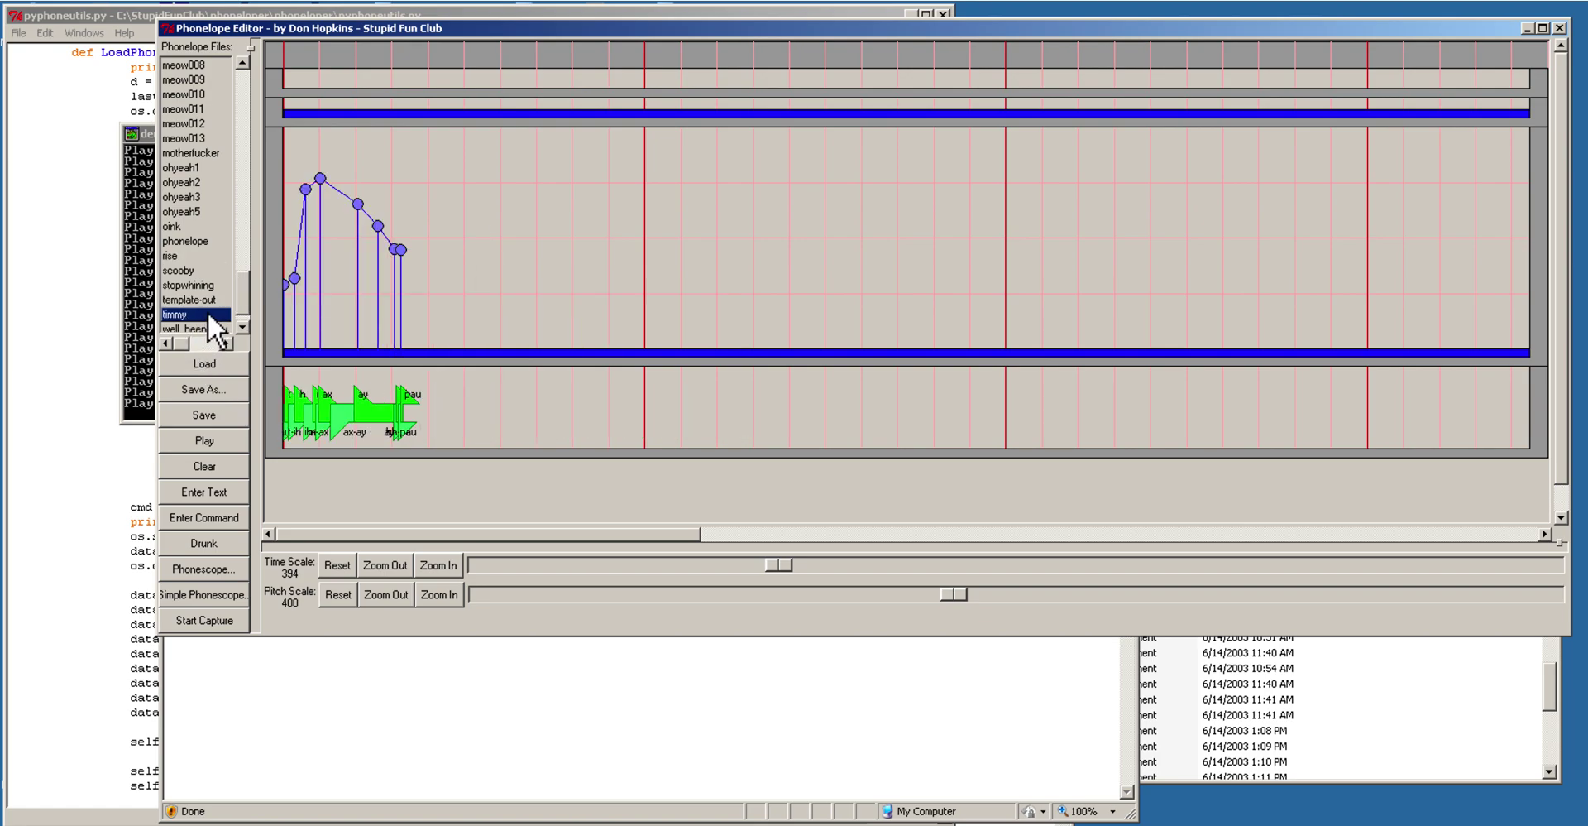
scroll(251, 310, down, 1)
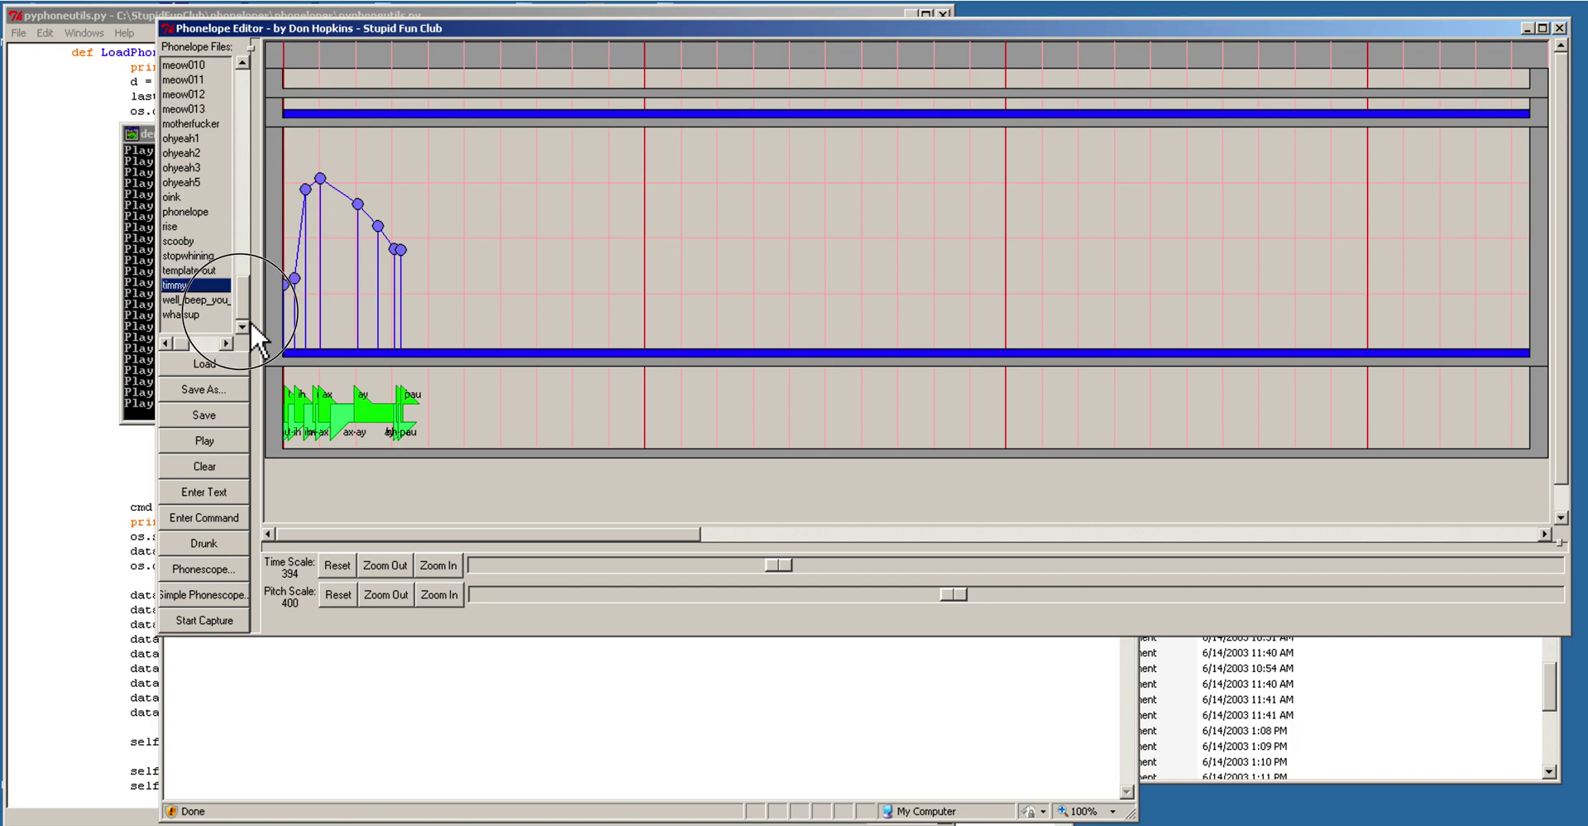
click(197, 290)
click(382, 425)
drag(382, 425, 617, 463)
Step: Load the well_beep_you phonelope and apply the Drunk effect to it twice
click(197, 299)
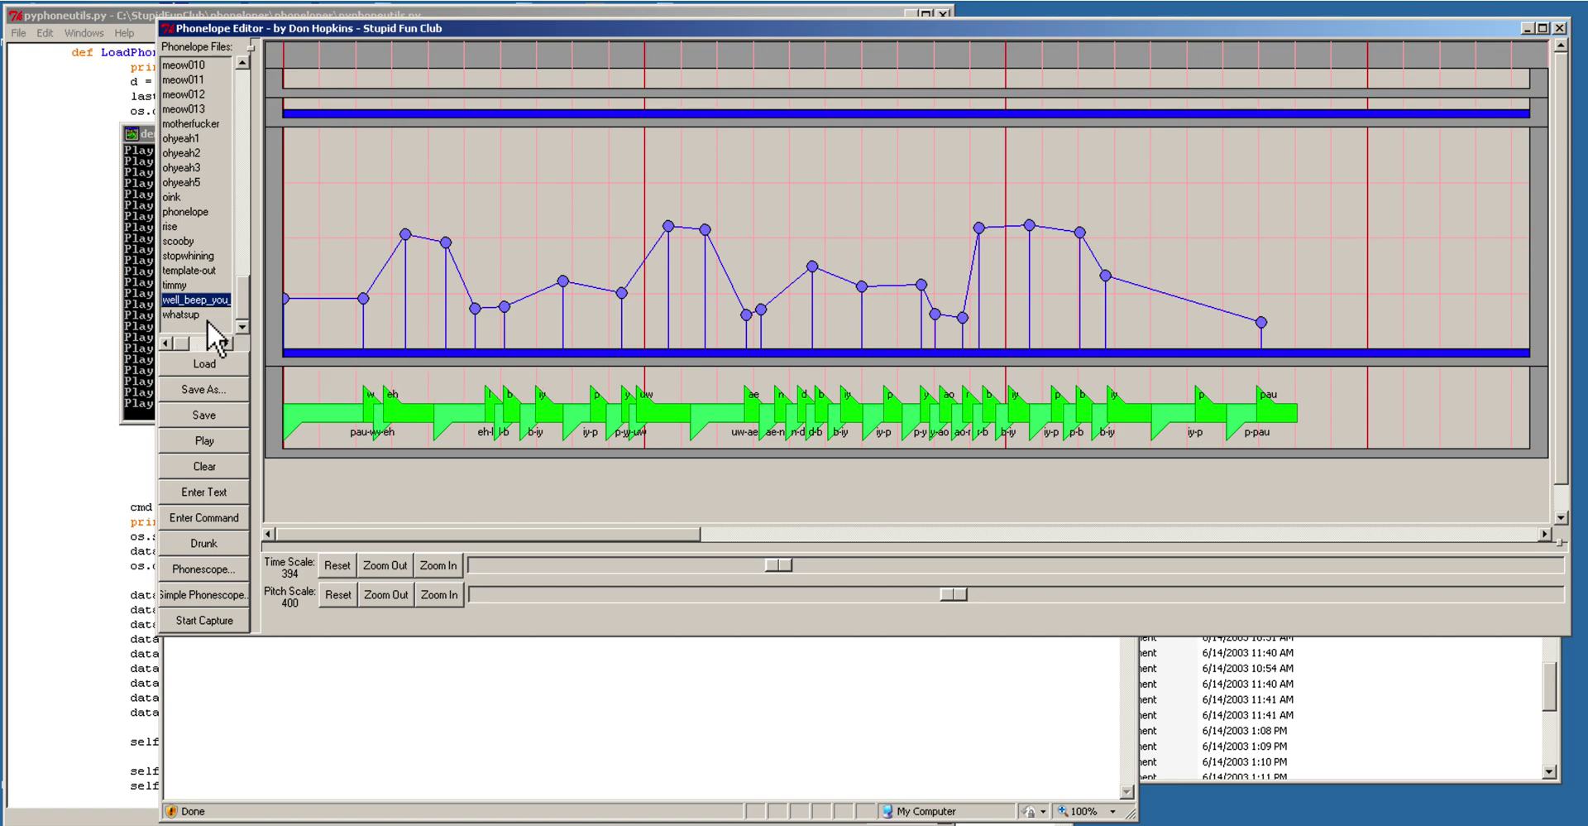
click(234, 551)
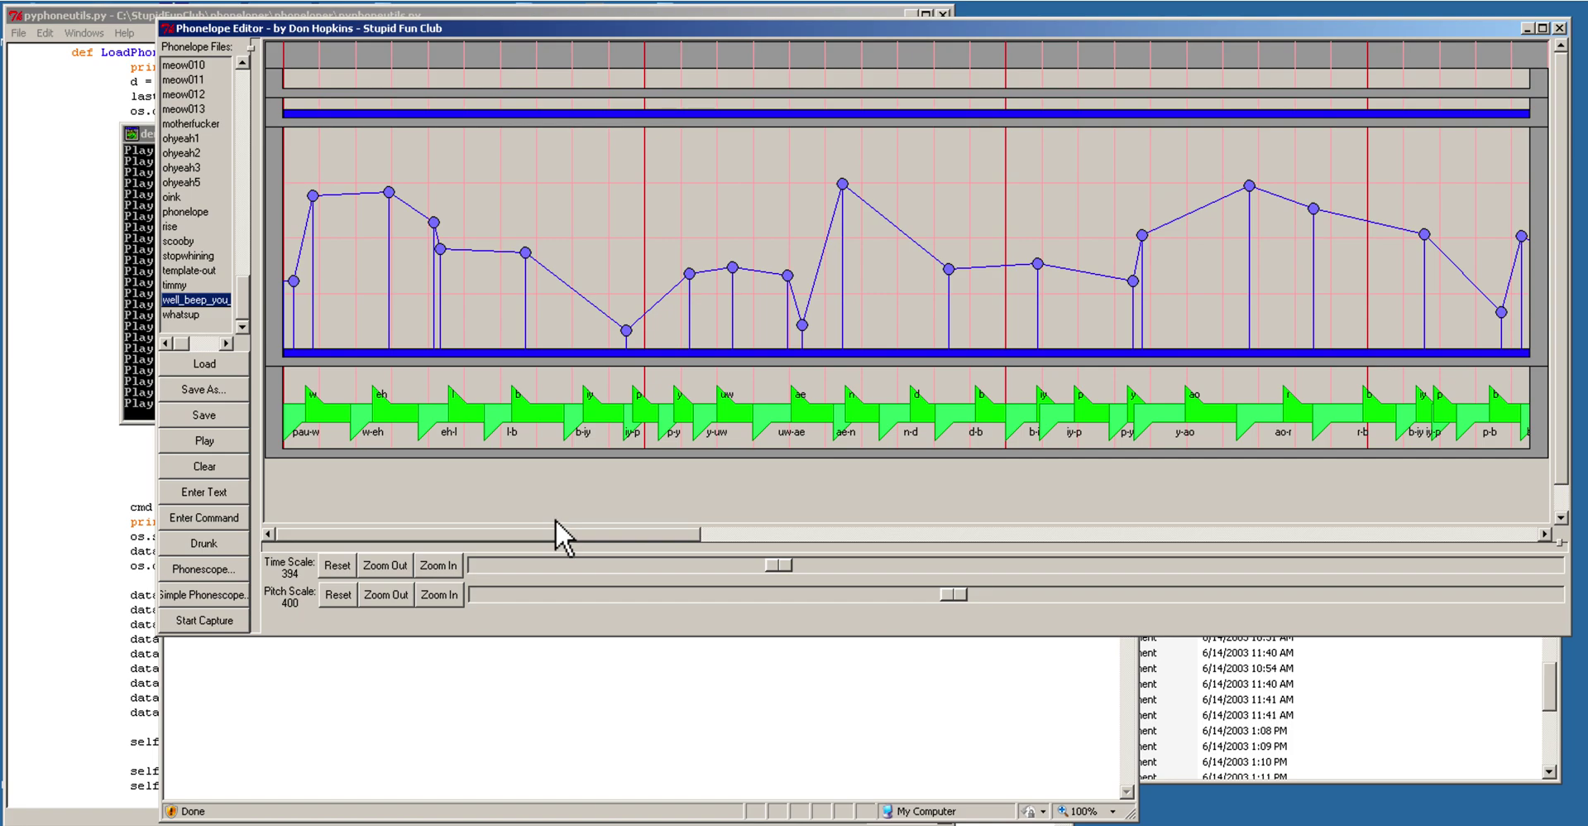
click(246, 549)
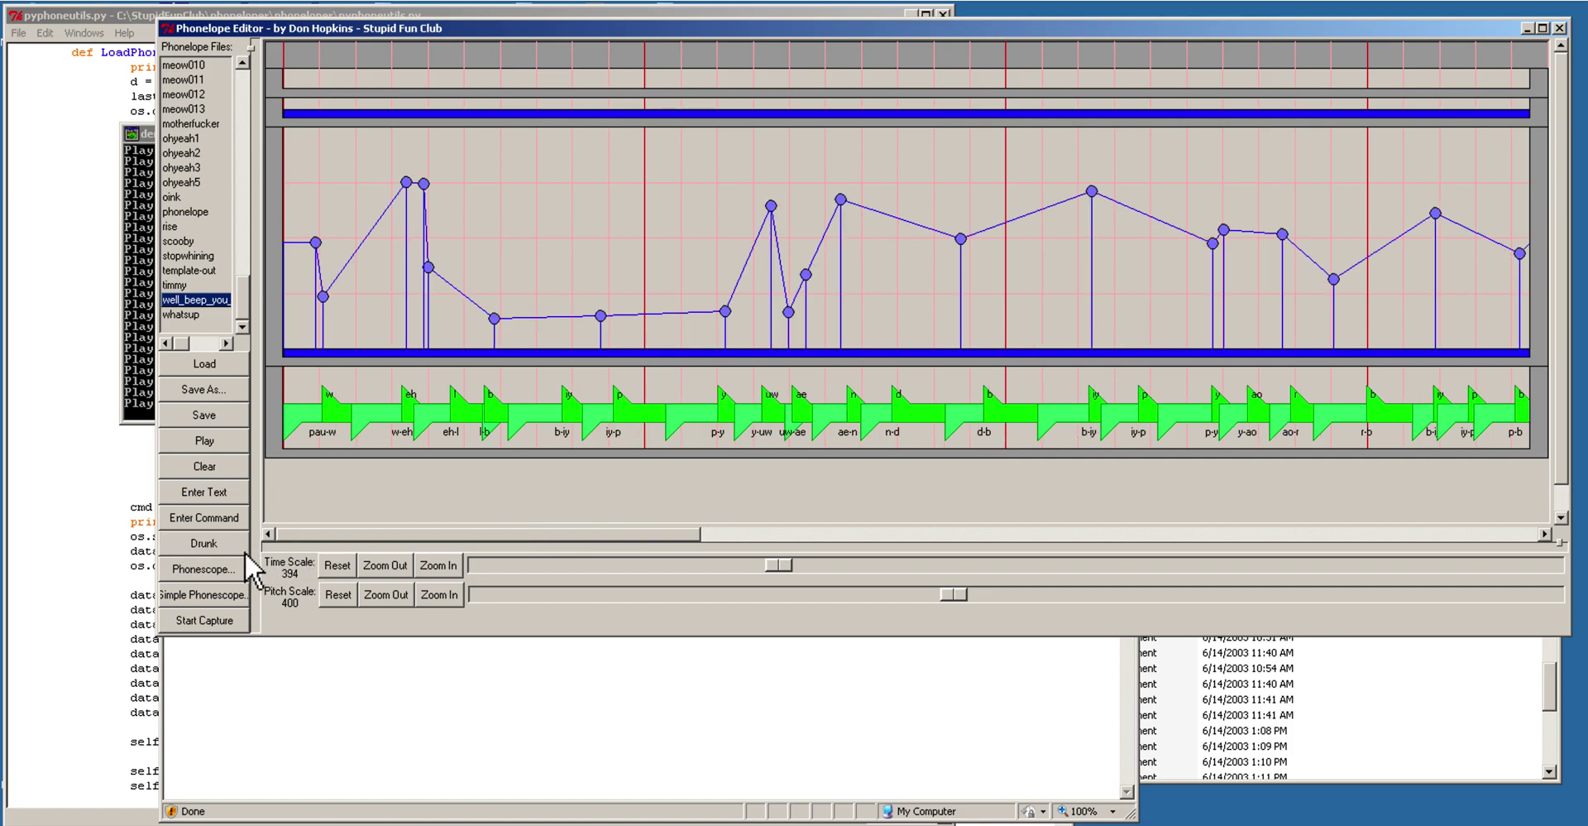
Step: Set the time scale to 100, select the phonemes of the well_beep_you phonelope and compress their durations
drag(781, 569, 633, 570)
click(324, 434)
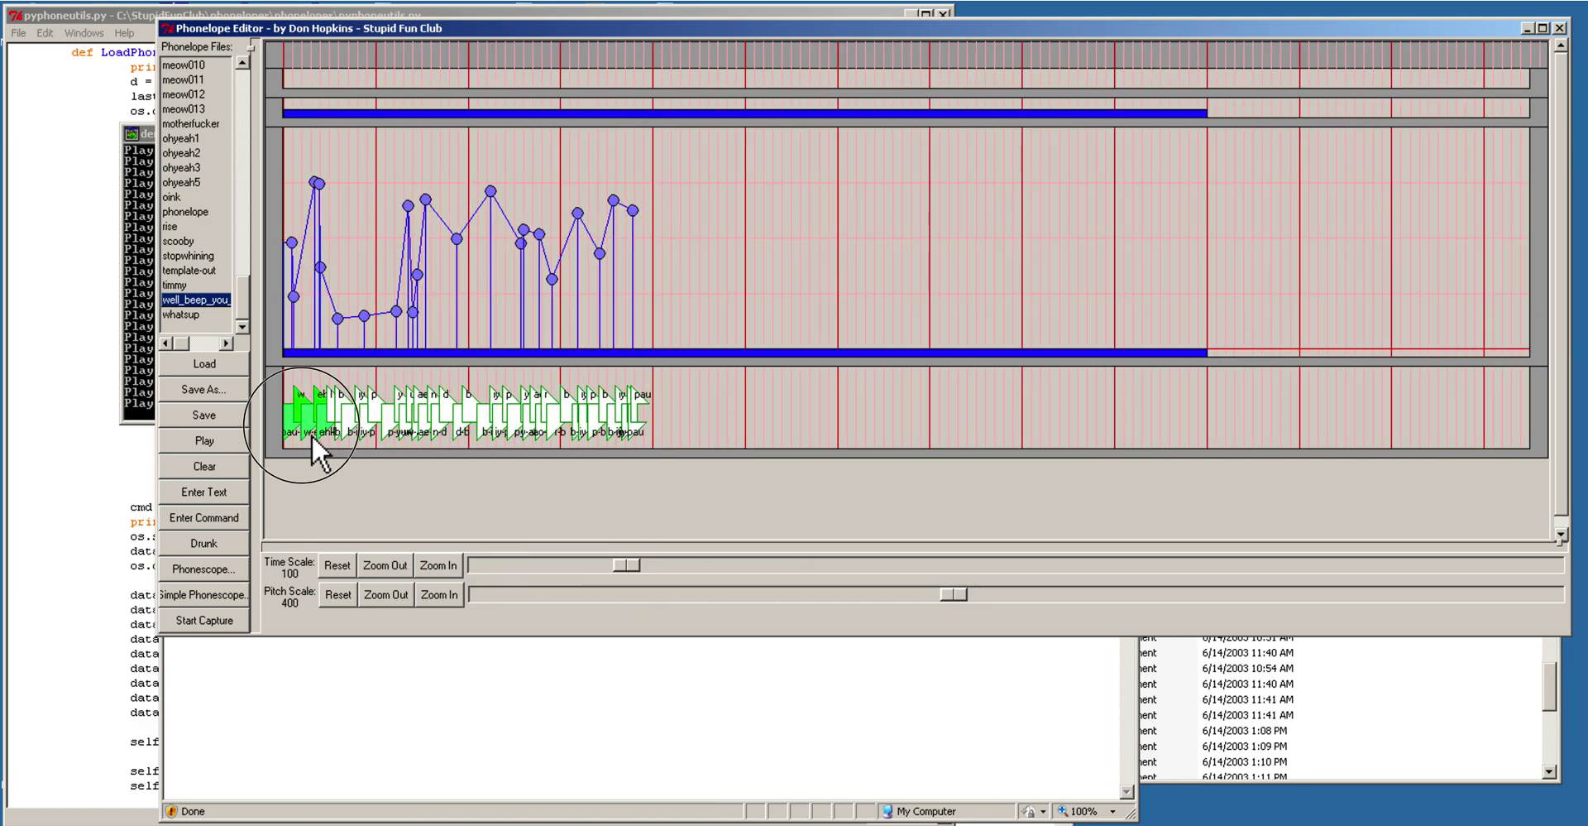
drag(473, 419, 285, 434)
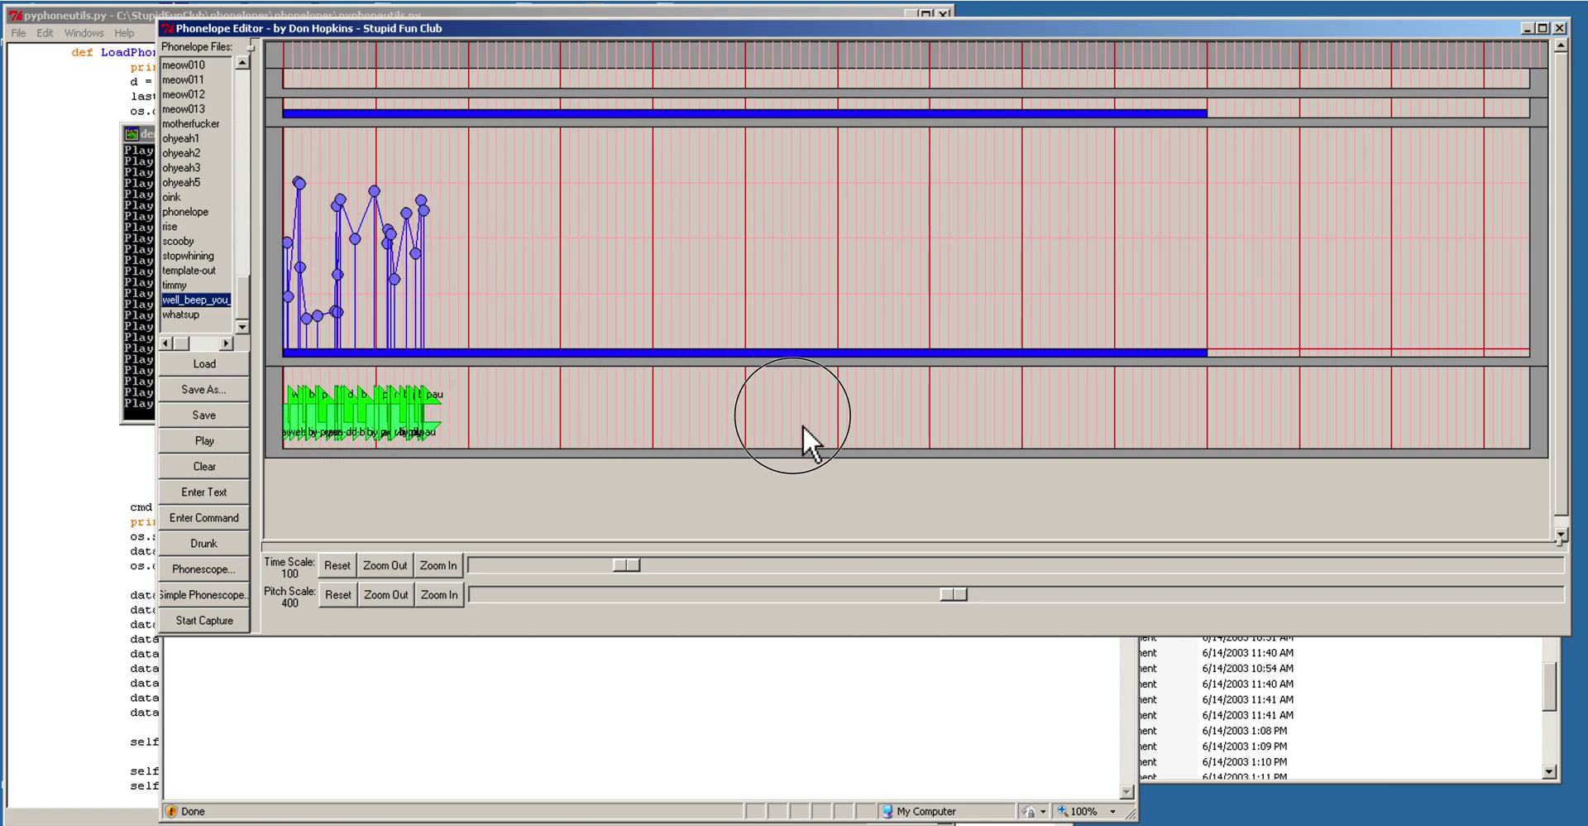
Step: Stretch all selected phonemes together far beyond their original length, and apply the Drunk effect again
drag(397, 426, 1139, 445)
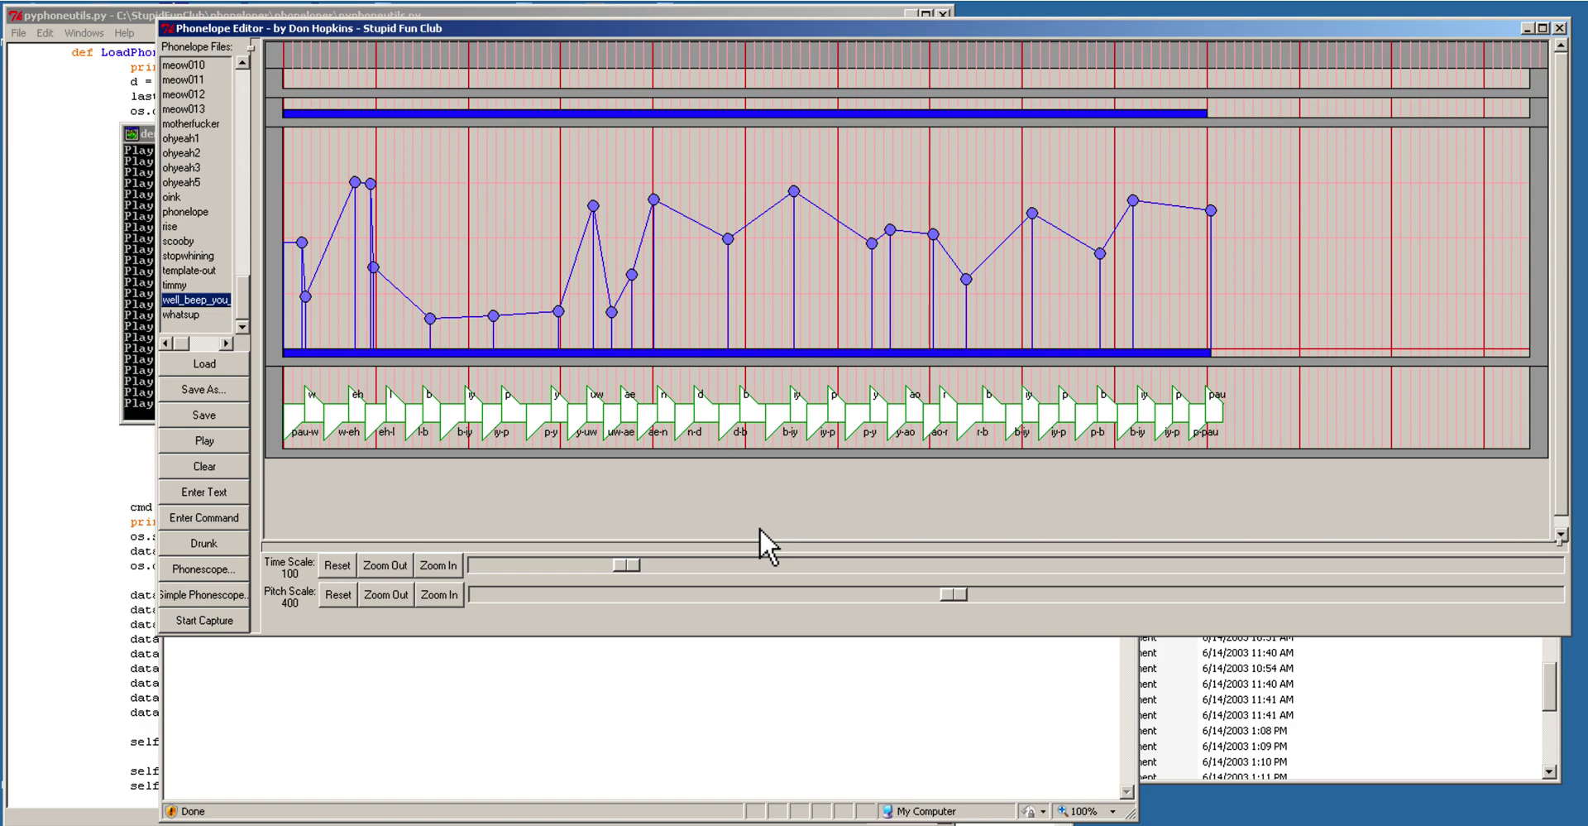
click(230, 553)
click(230, 553)
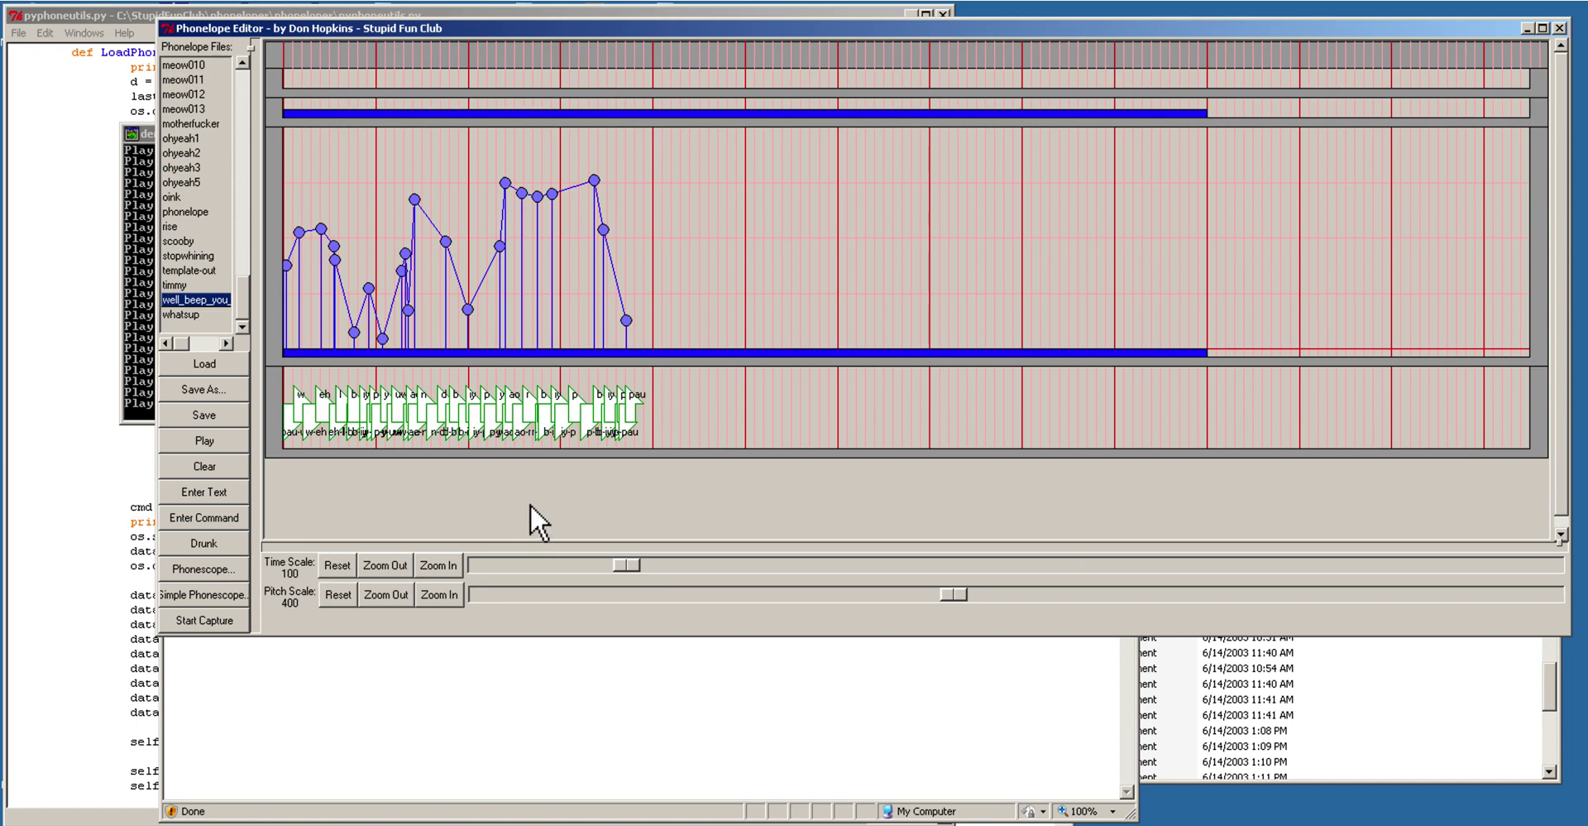
Step: Load the whatsup phonelope, set the time scale to 411, and stretch the first ae phoneme while shortening the pause after it
click(211, 326)
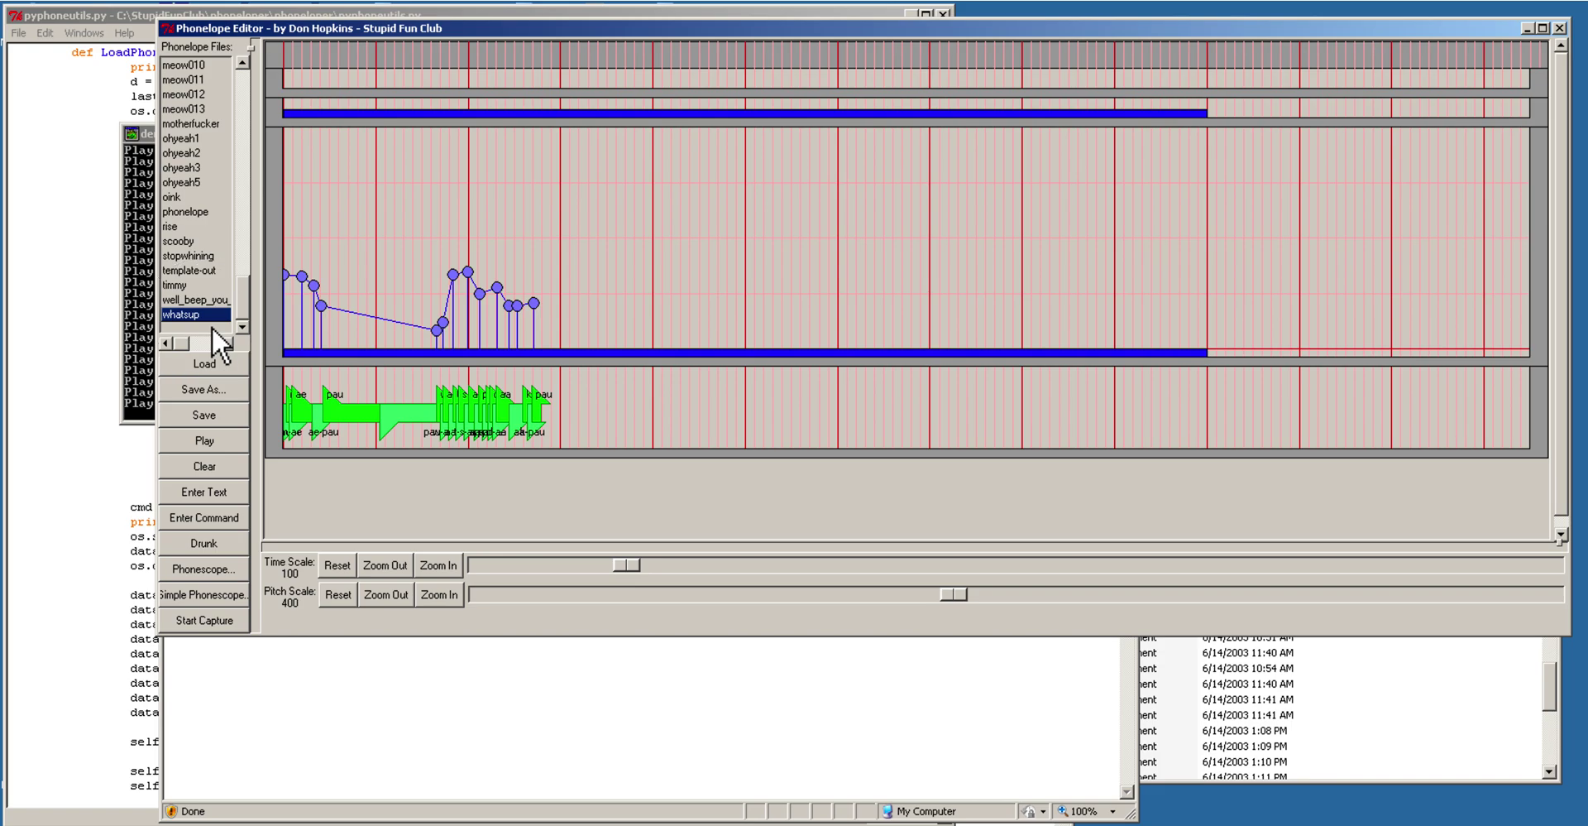
drag(635, 569, 799, 574)
mouse_move(776, 423)
mouse_down()
mouse_move(463, 414)
mouse_move(373, 430)
mouse_move(799, 439)
mouse_up()
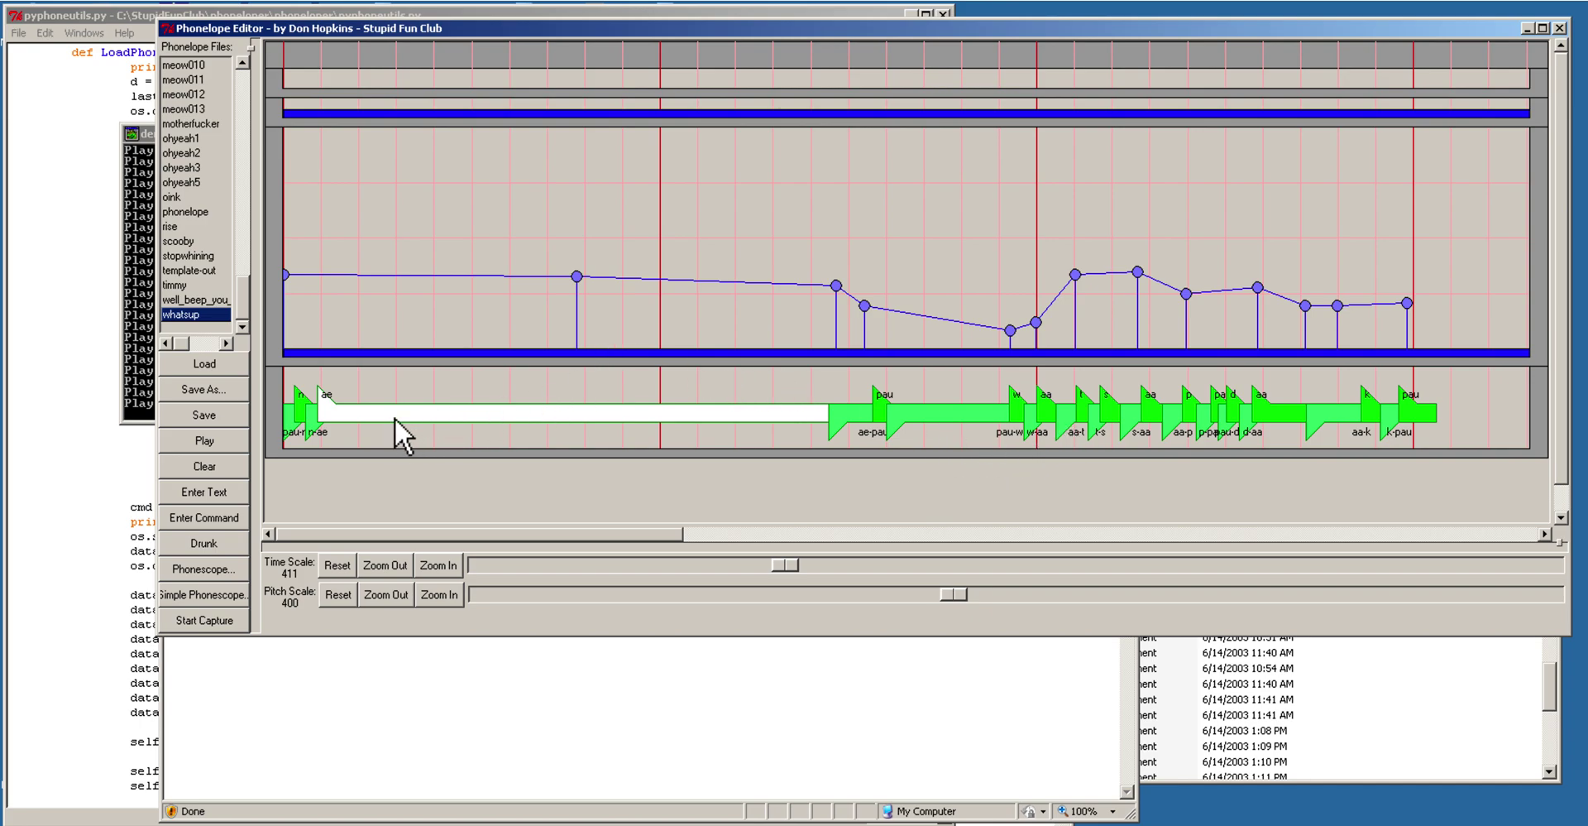
Step: Add and move pitch points over the long ae phoneme to form two high peaks with a dip between, and return to the start of the file list
drag(406, 340, 406, 201)
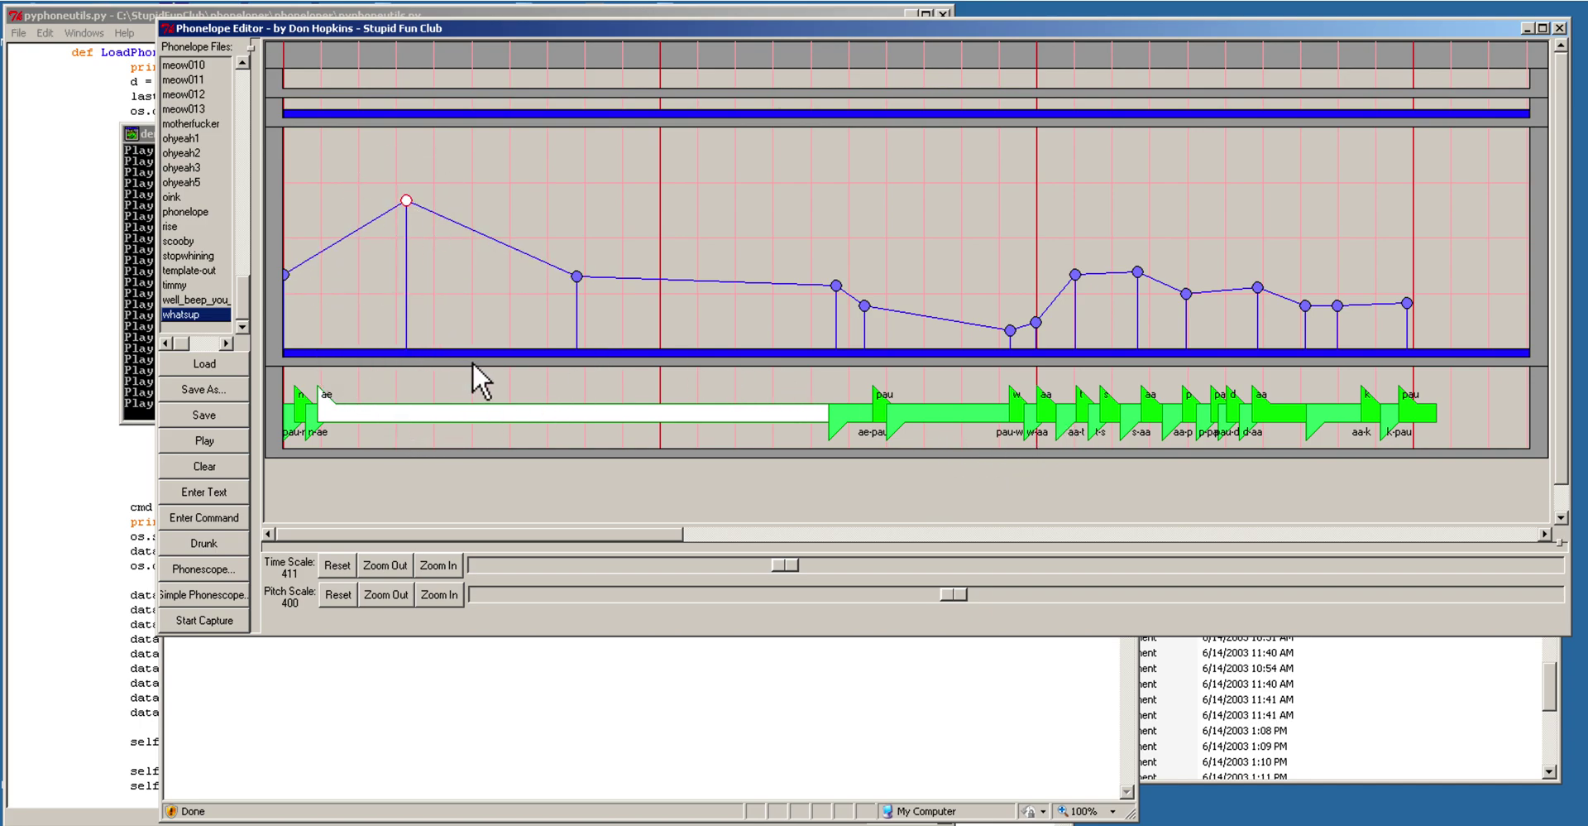
drag(645, 356, 739, 291)
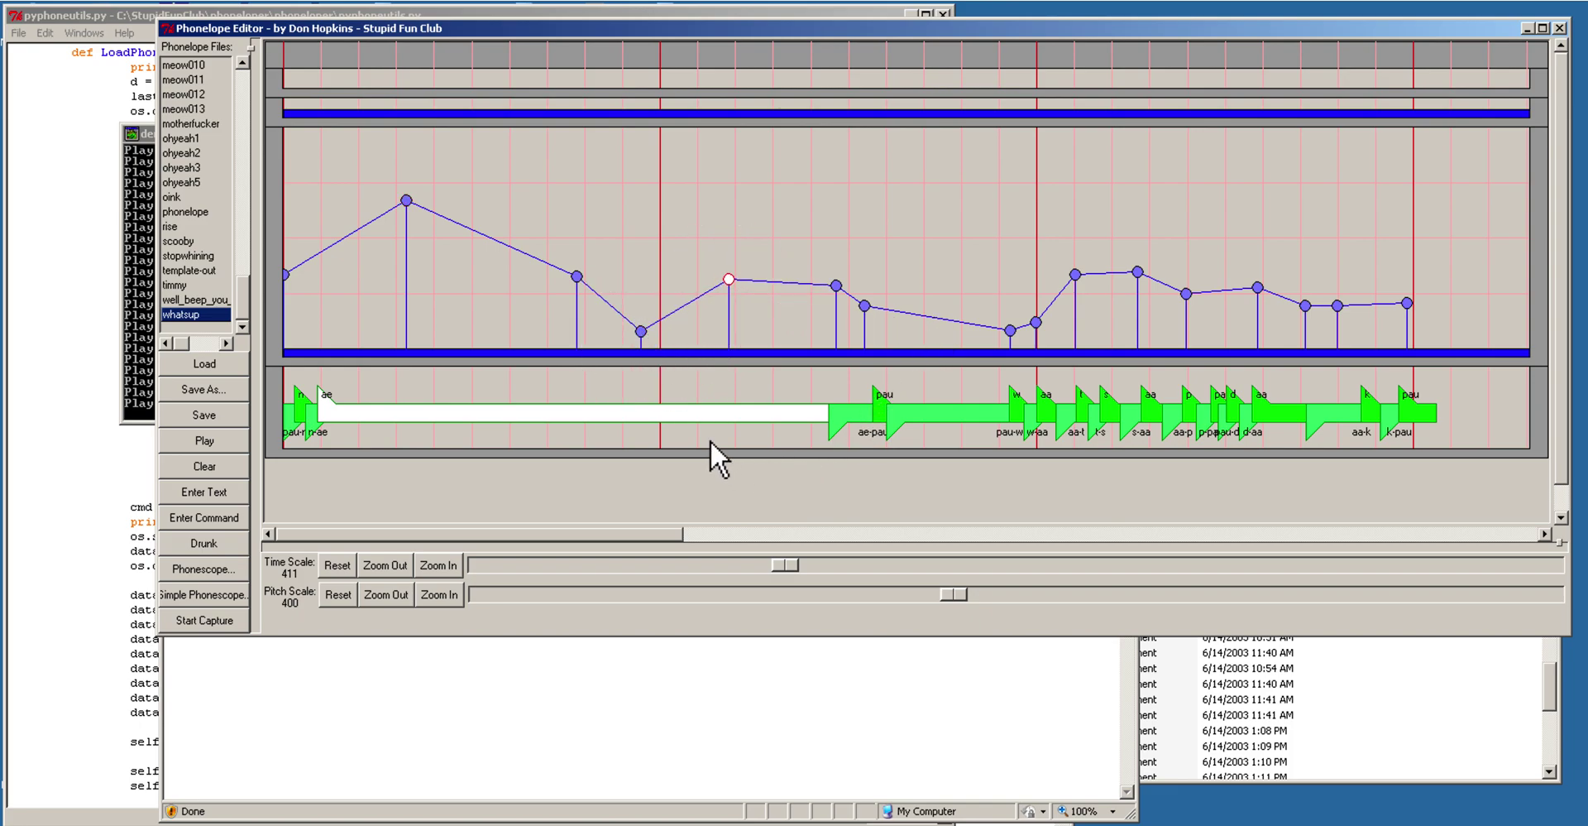
drag(528, 218, 716, 185)
click(572, 295)
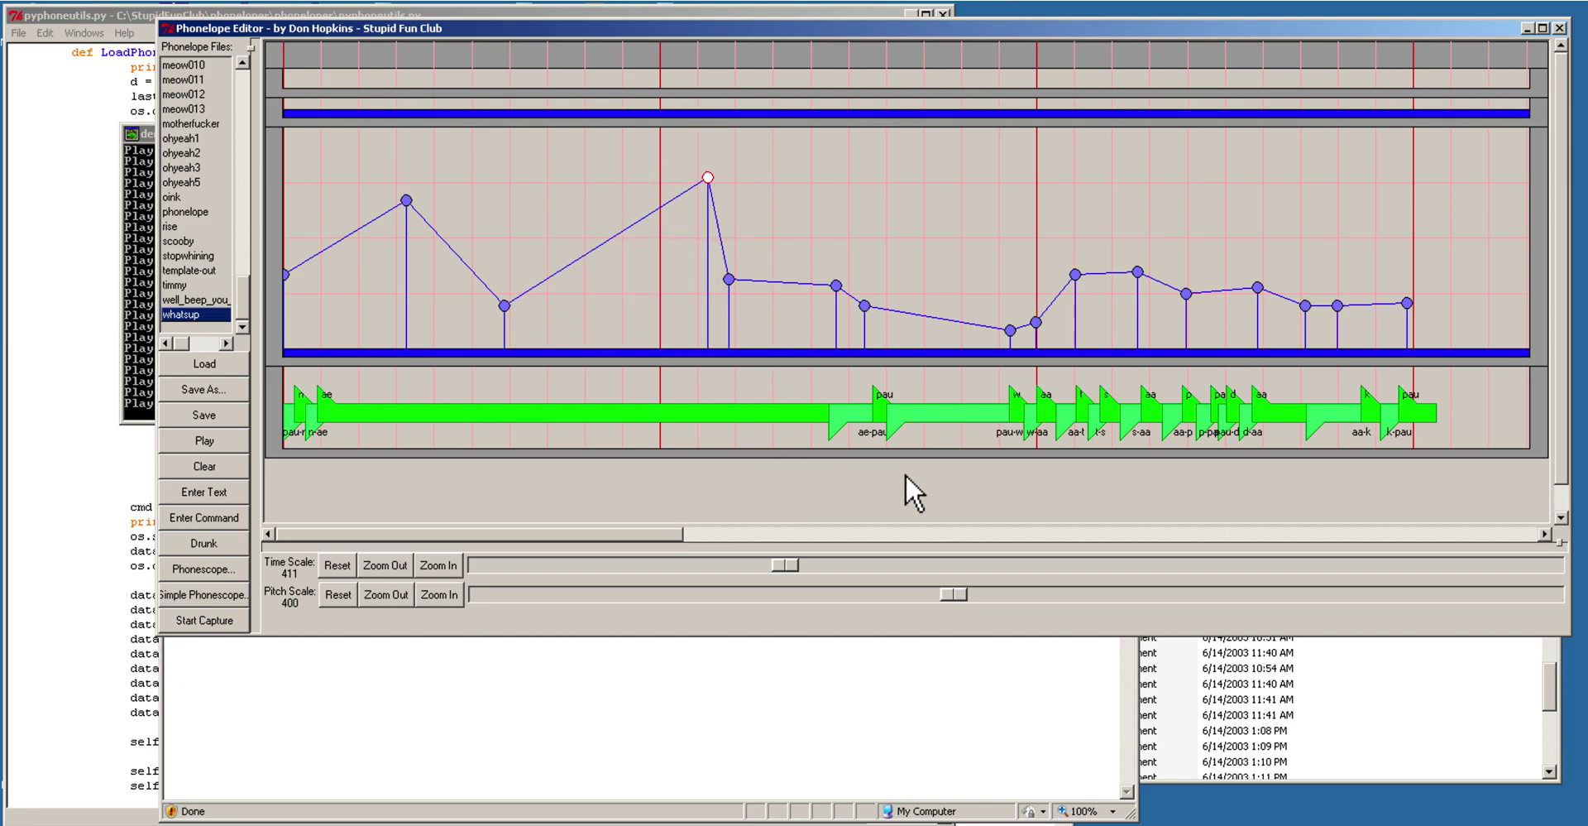
drag(242, 302, 266, 66)
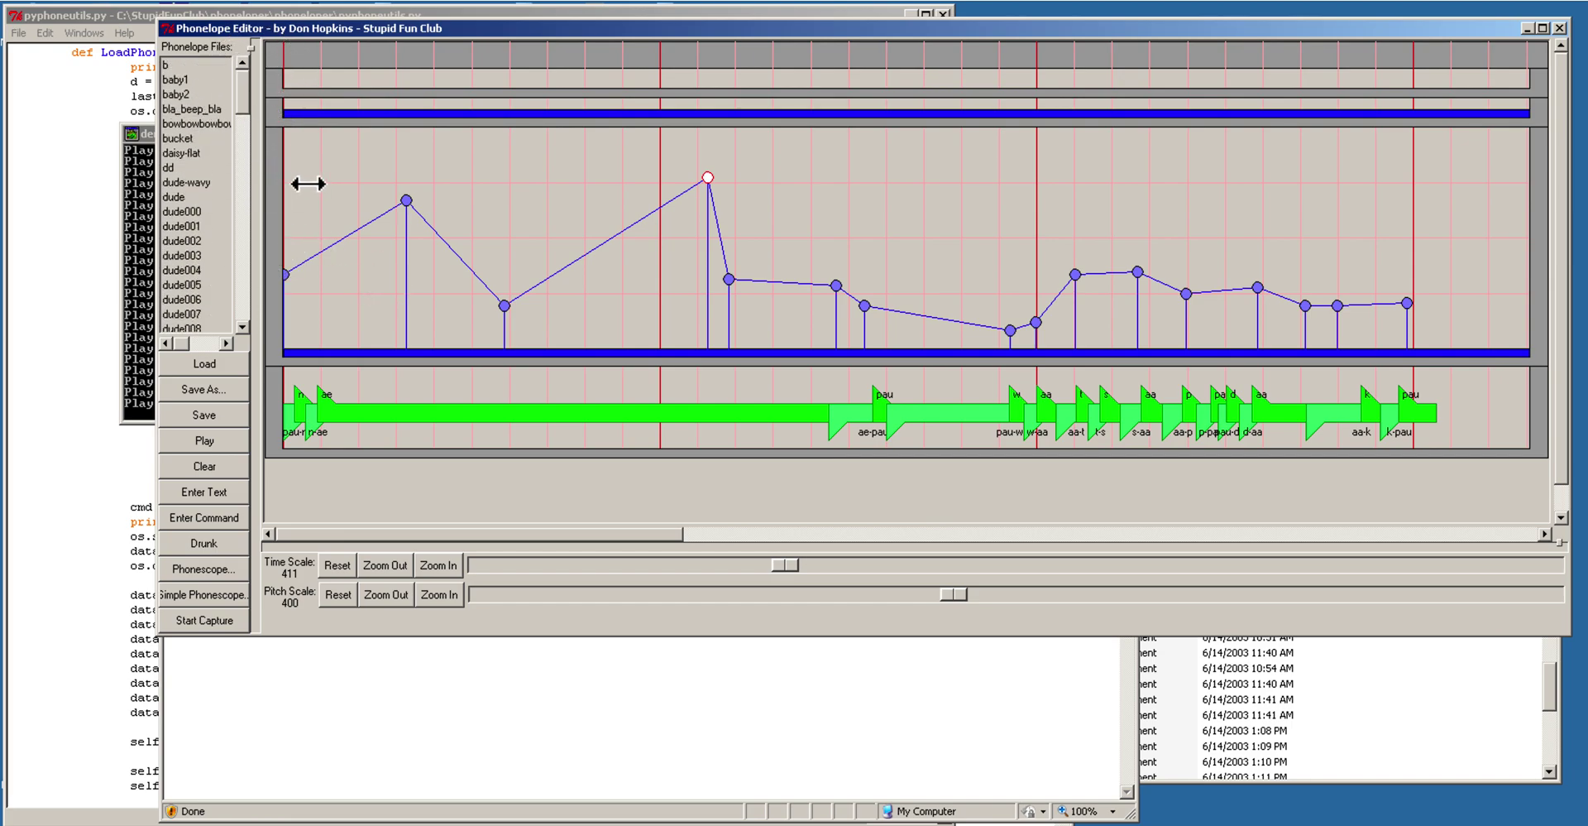